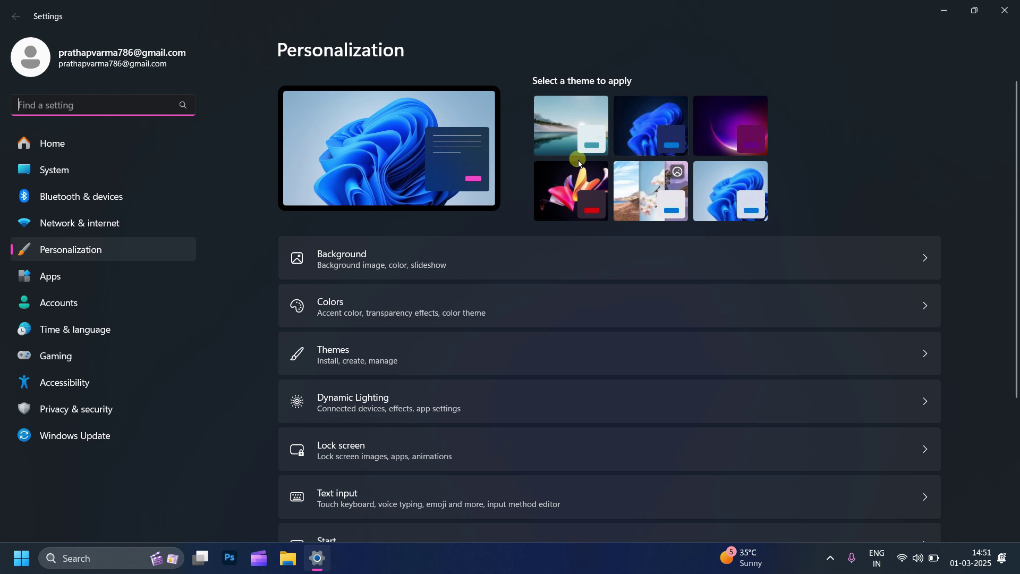
Step: Apply the Captured Motion theme, check it on the desktop and return to the Personalization settings
click(558, 189)
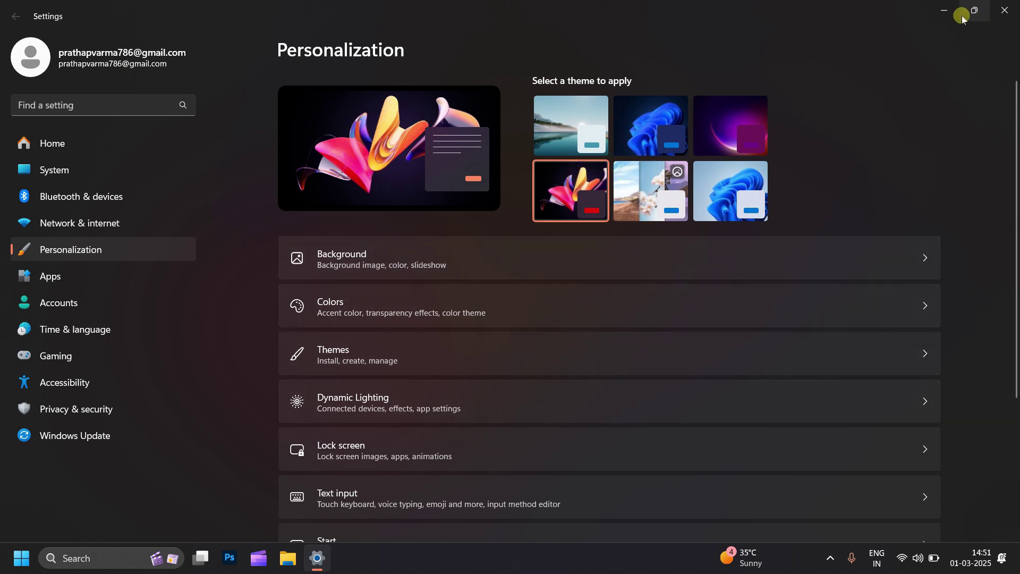
click(942, 10)
click(299, 559)
click(318, 558)
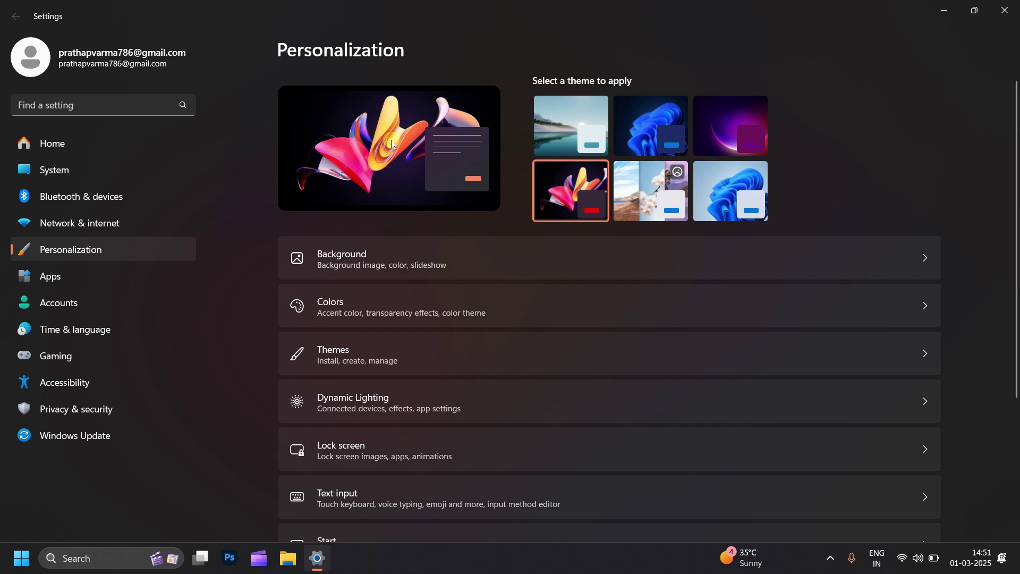
Step: Try the light lake theme and switch back to the Captured Motion theme
click(637, 200)
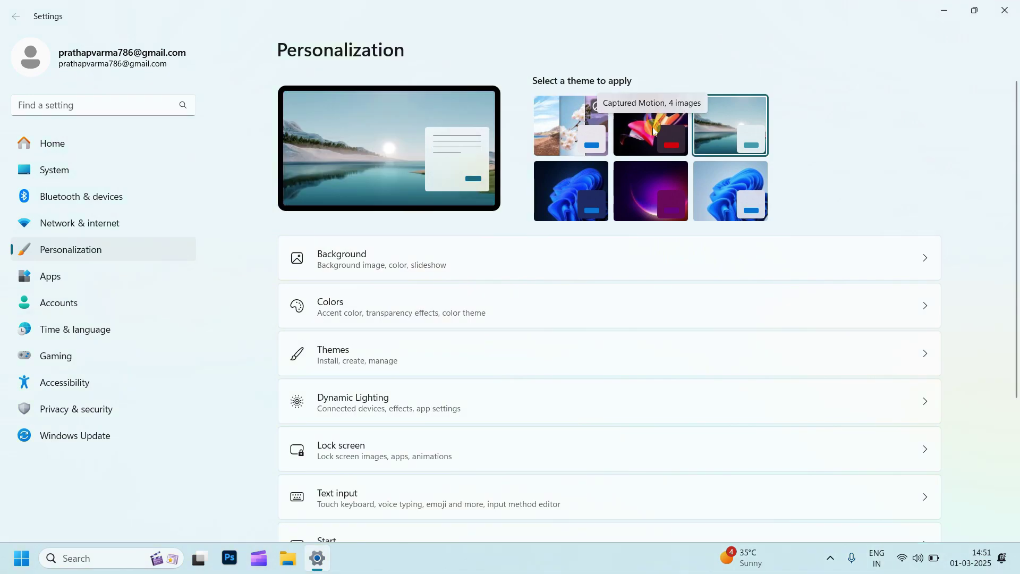
click(640, 133)
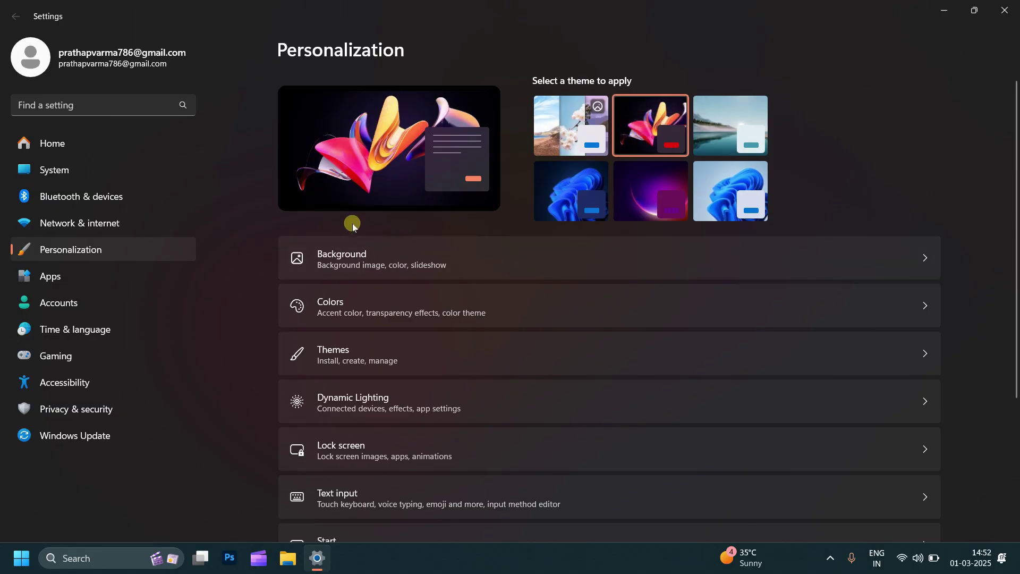
Step: Open the Background settings and set the background type to Picture
click(606, 258)
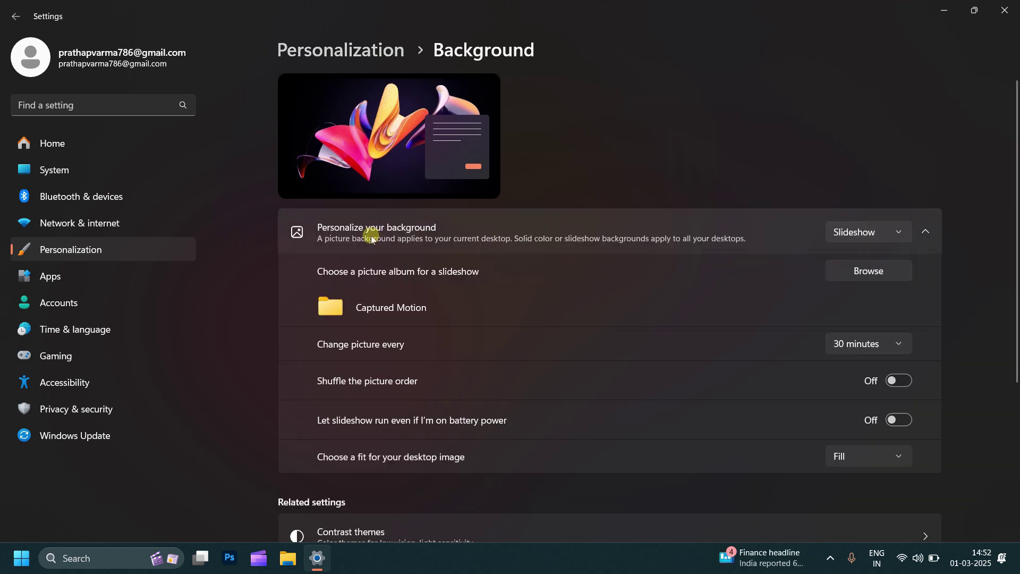
click(899, 232)
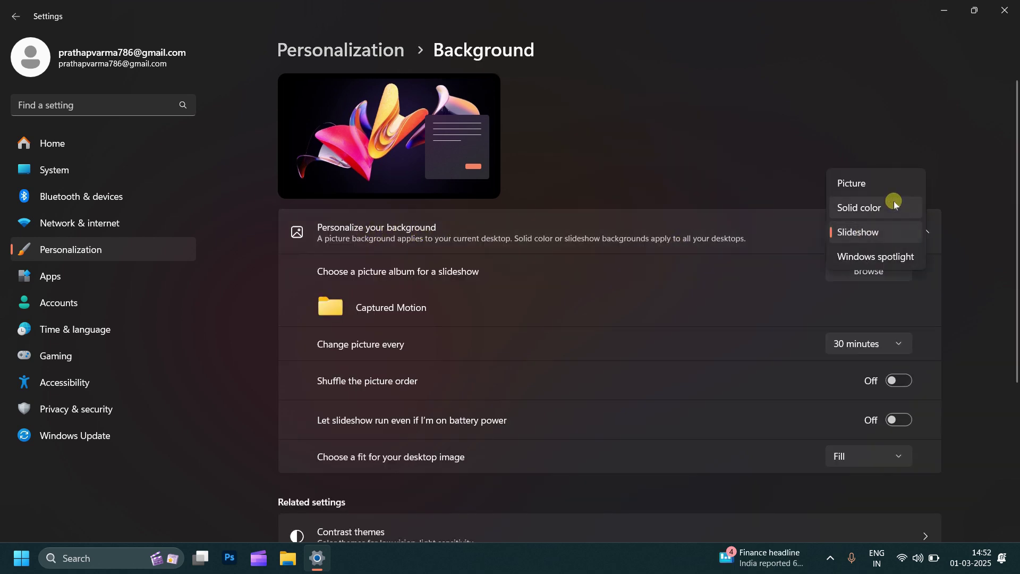
click(857, 182)
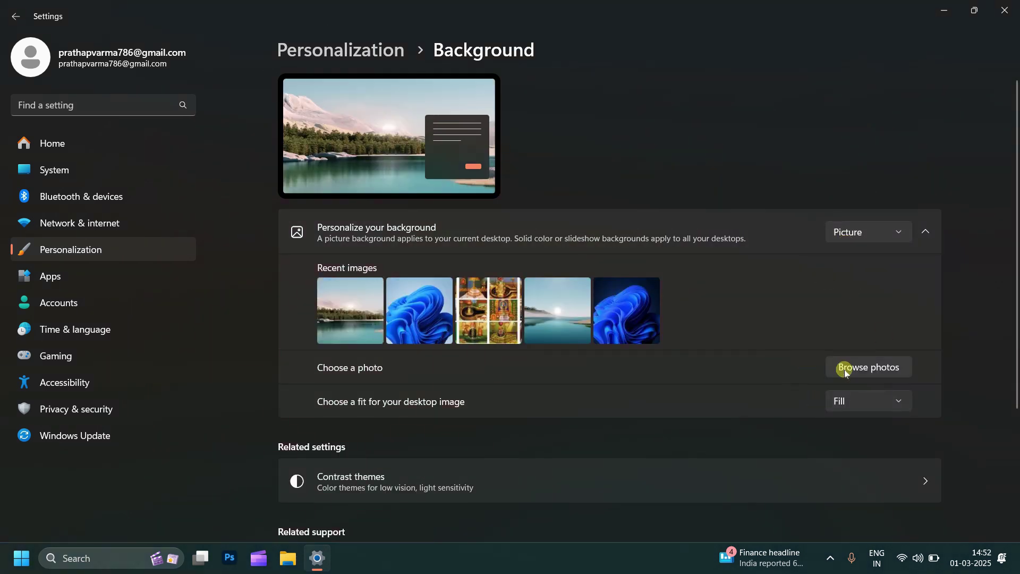
Step: Set the wallhaven-yxywqg picture from the Desktop folder as the background and check it on the desktop
click(875, 368)
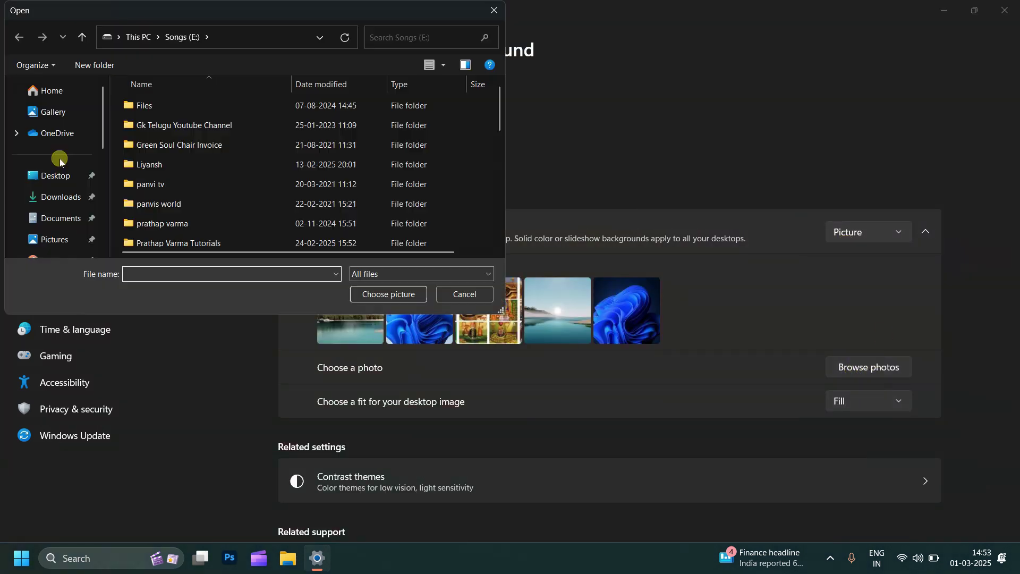
click(64, 171)
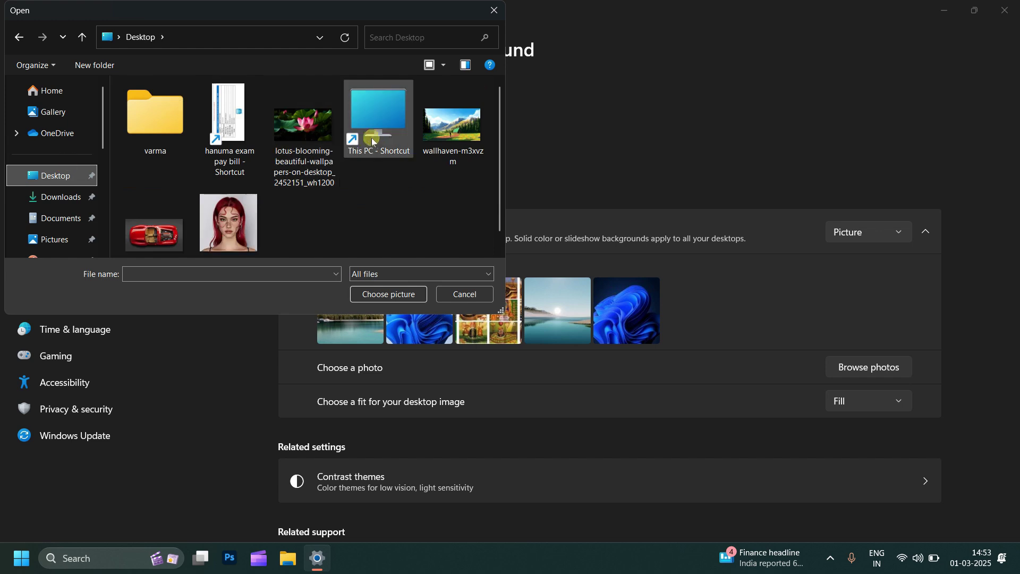
click(240, 228)
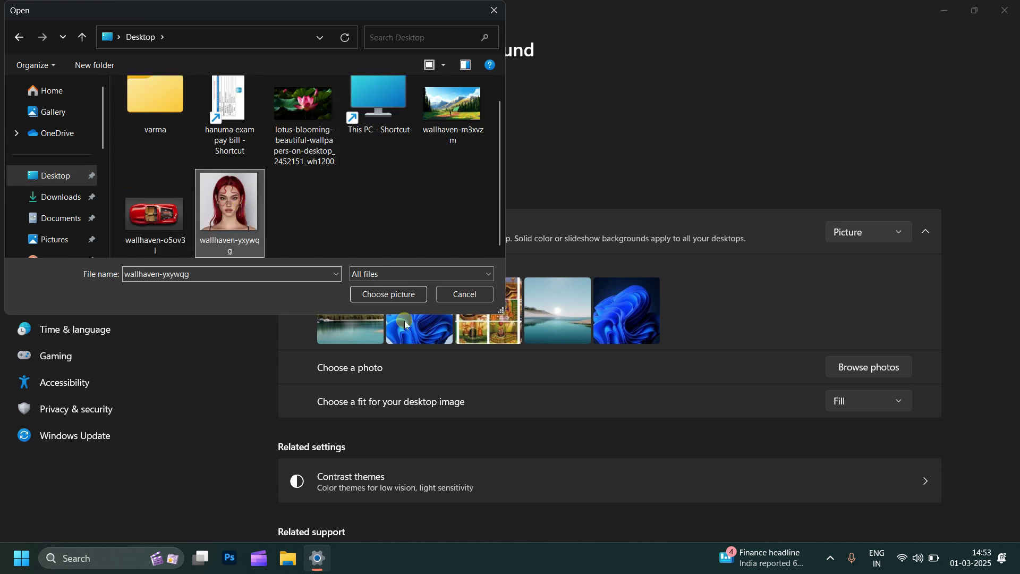
click(401, 293)
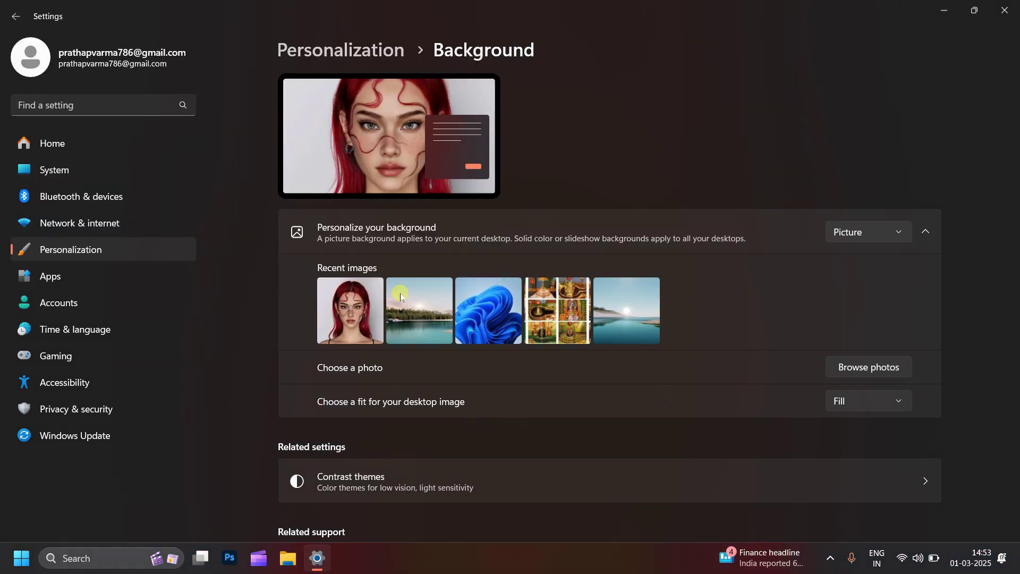
click(946, 7)
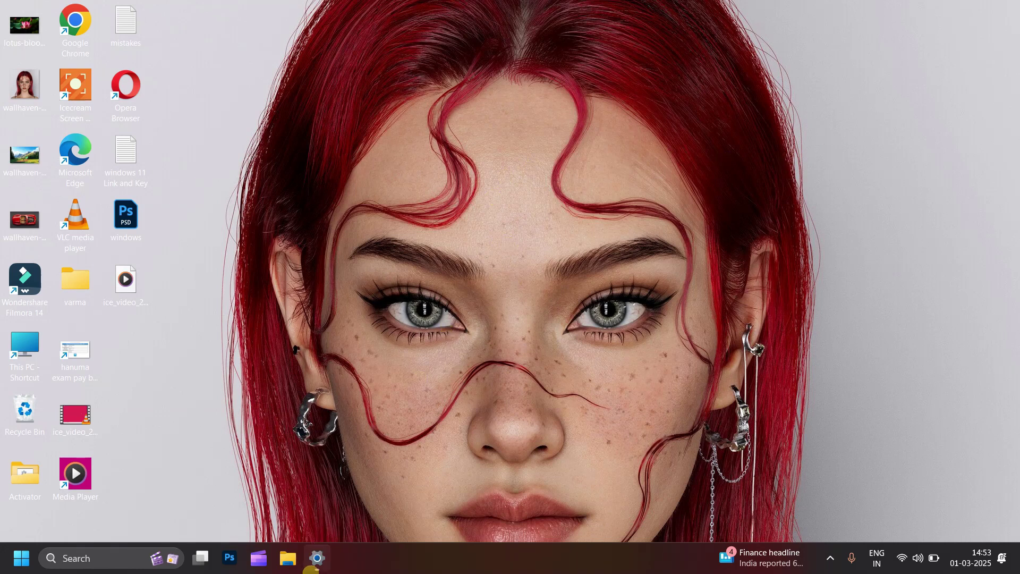
click(317, 558)
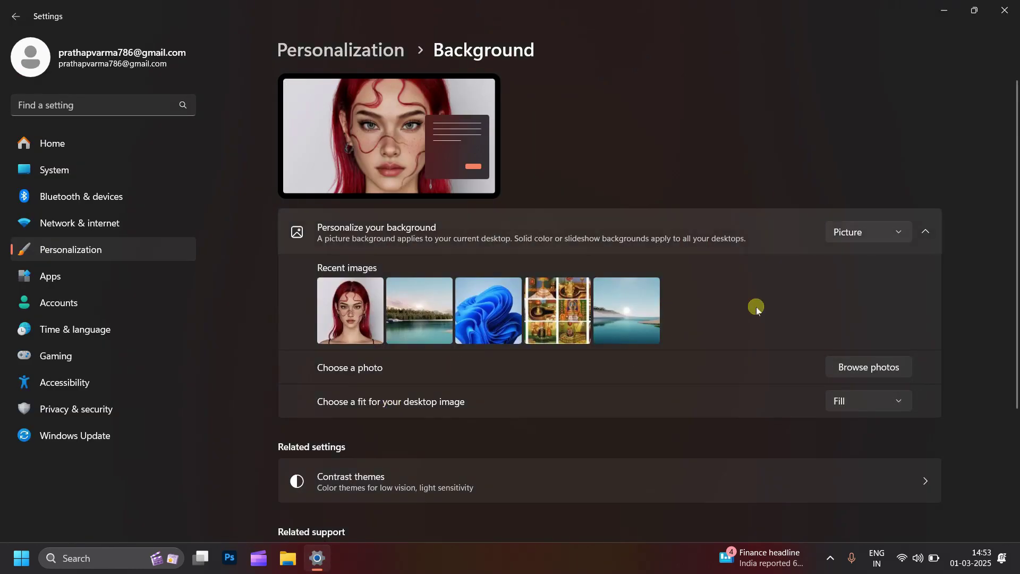
Step: Try the Fit and Stretch options for the desktop image and check the stretched wallpaper on the desktop
click(897, 401)
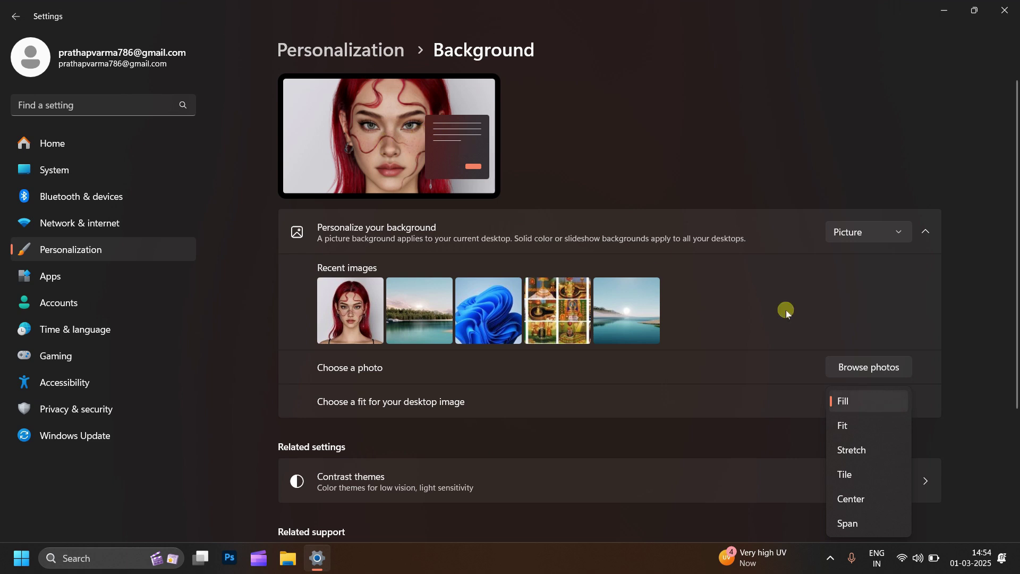
click(856, 426)
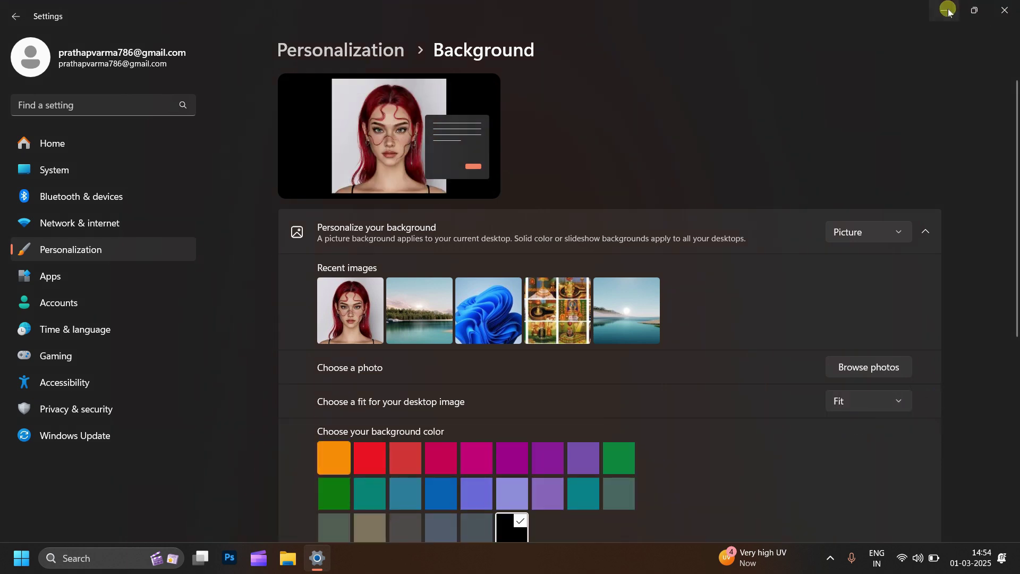
click(877, 400)
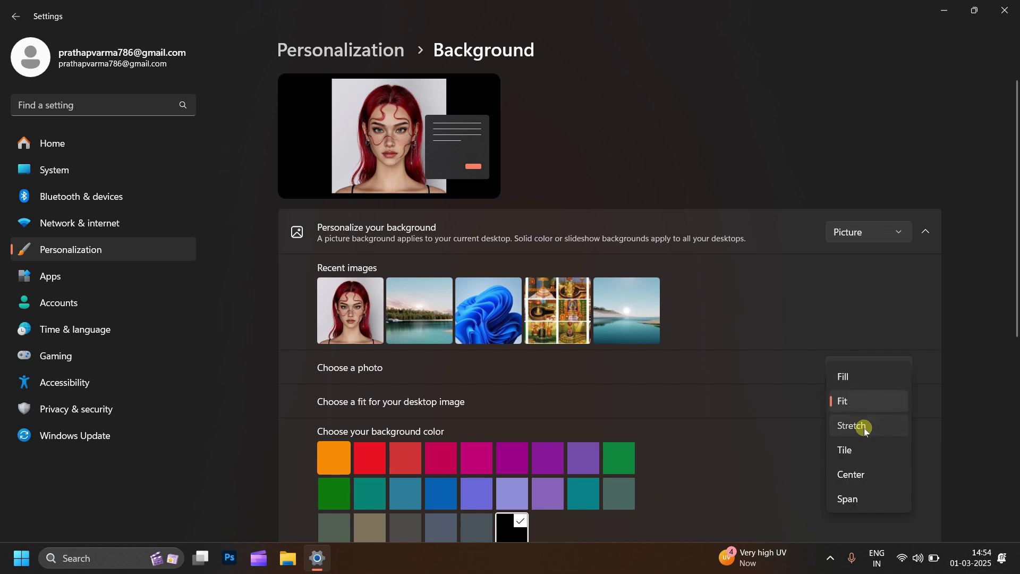
click(857, 426)
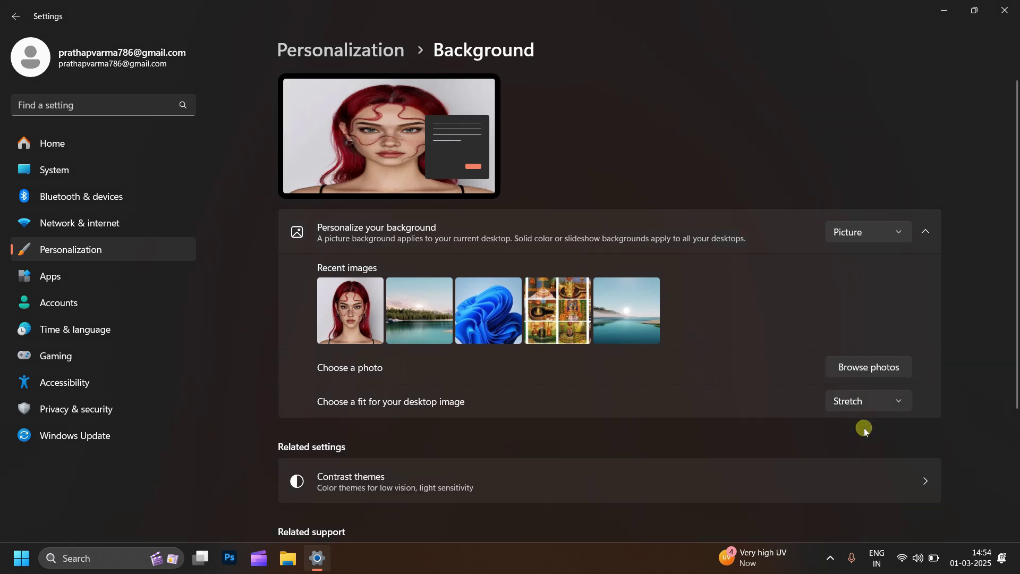
click(943, 11)
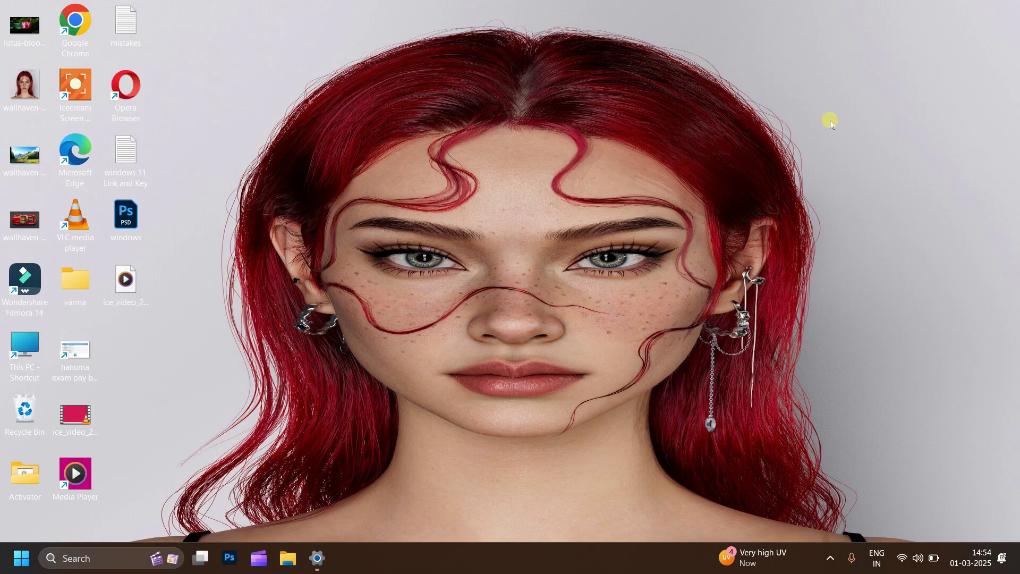
click(317, 558)
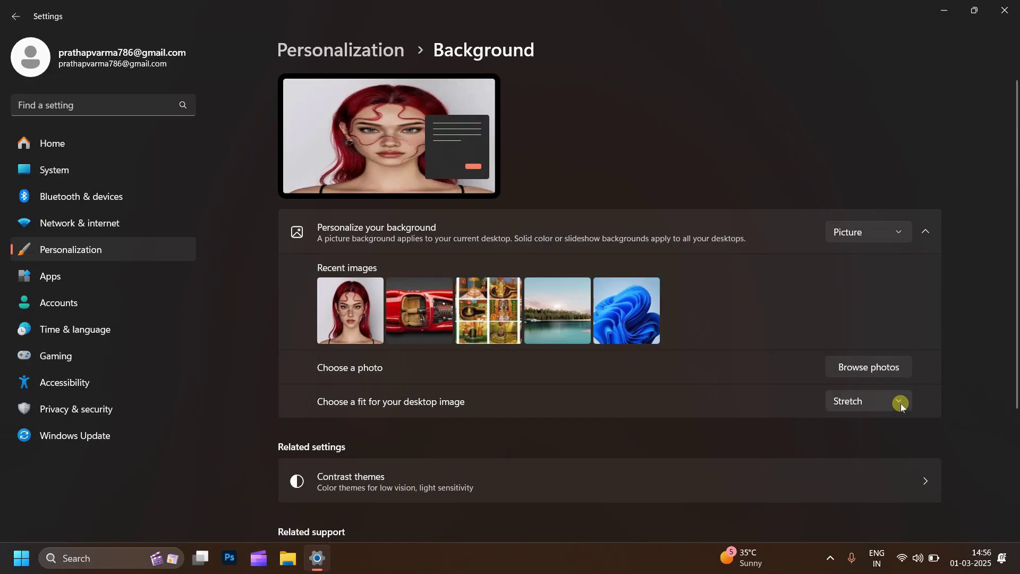
Step: Try the Tile and Center fit options for the portrait wallpaper
click(901, 404)
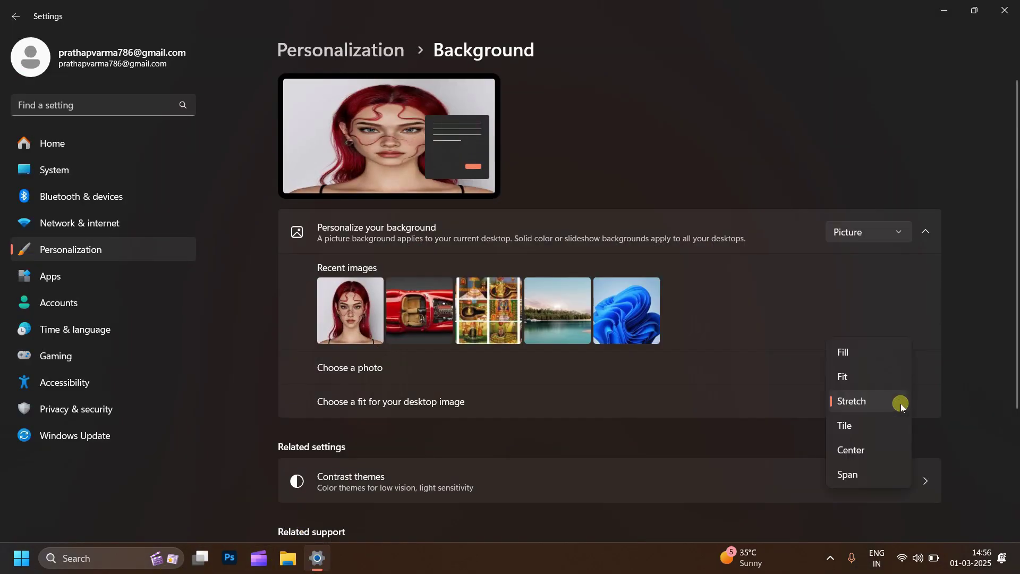
click(868, 427)
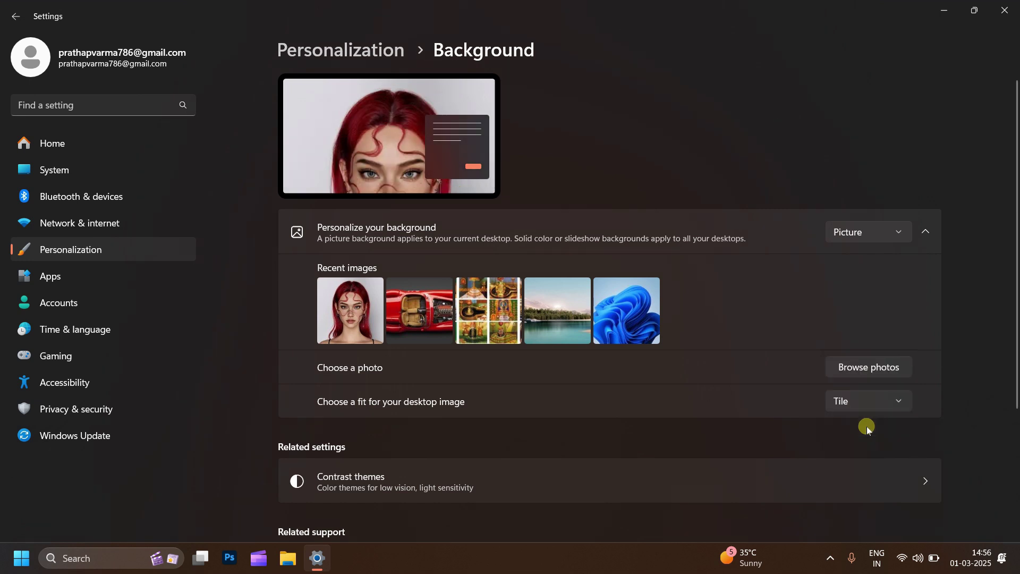
click(867, 407)
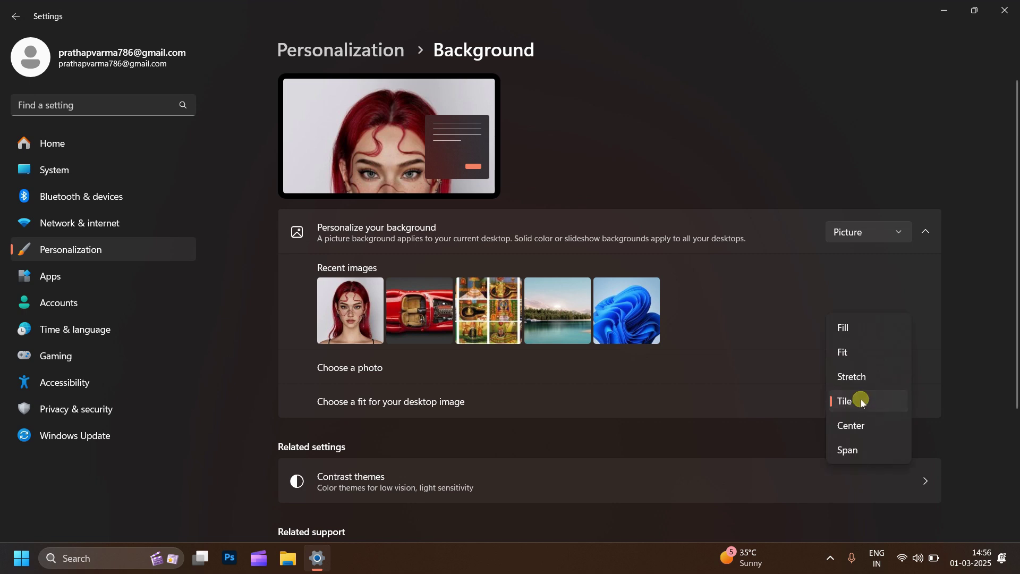
click(863, 428)
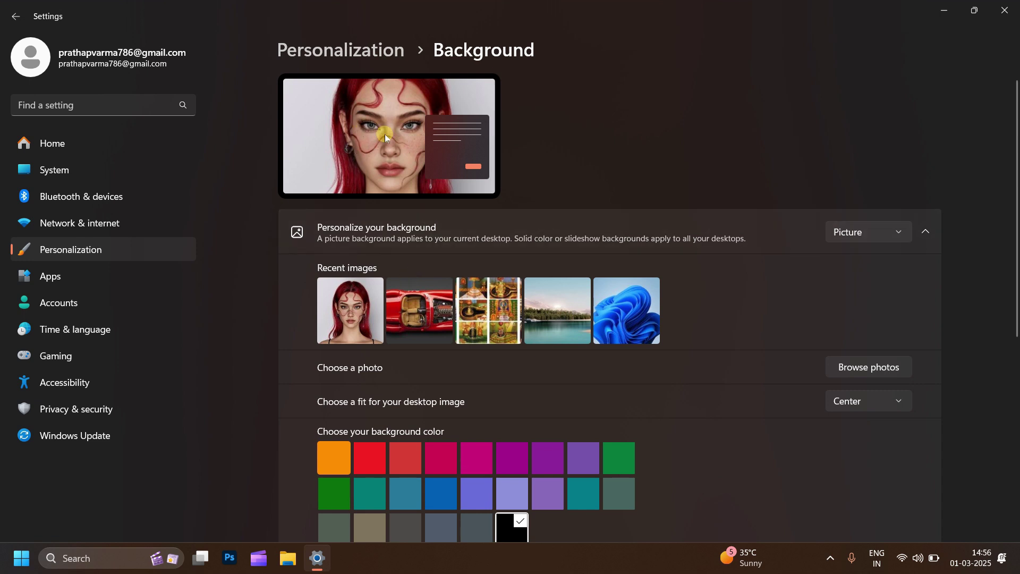
Step: Choose the temple collage from the recent images as the background and set its fit to Stretch
click(484, 313)
click(864, 401)
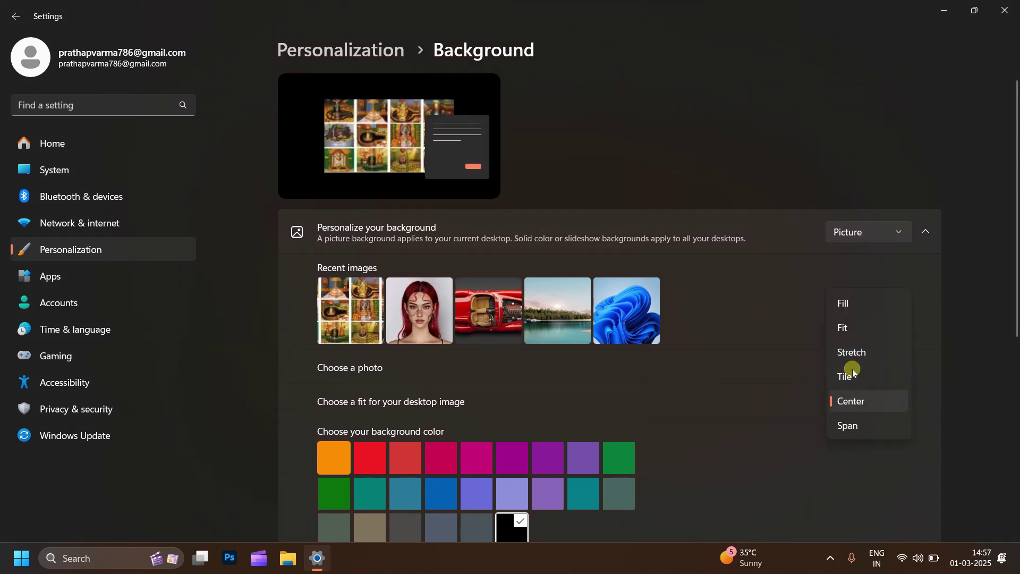
click(852, 355)
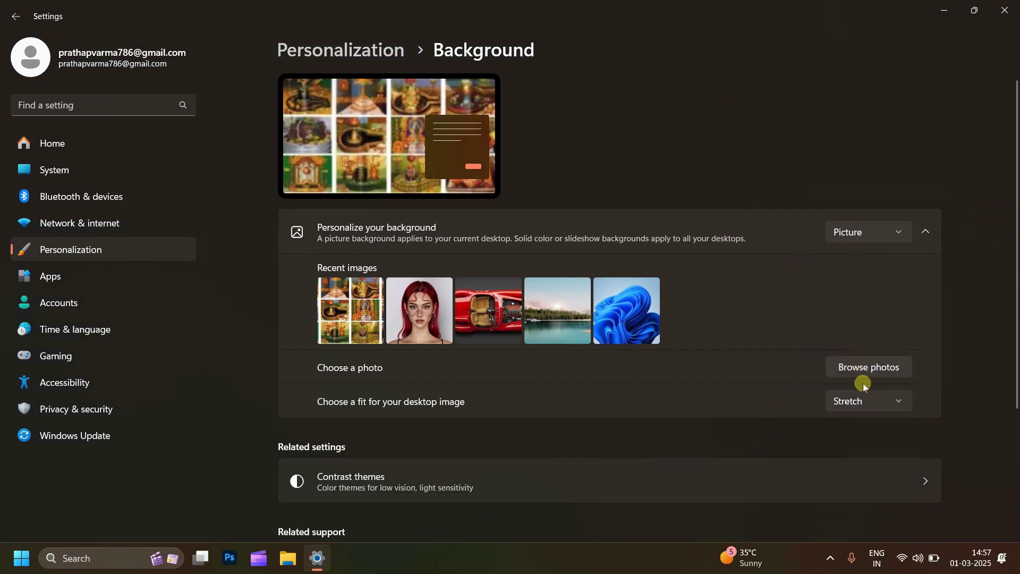
Step: Set the collage's fit to Span and view it on the desktop
click(864, 402)
click(852, 451)
key(super+d)
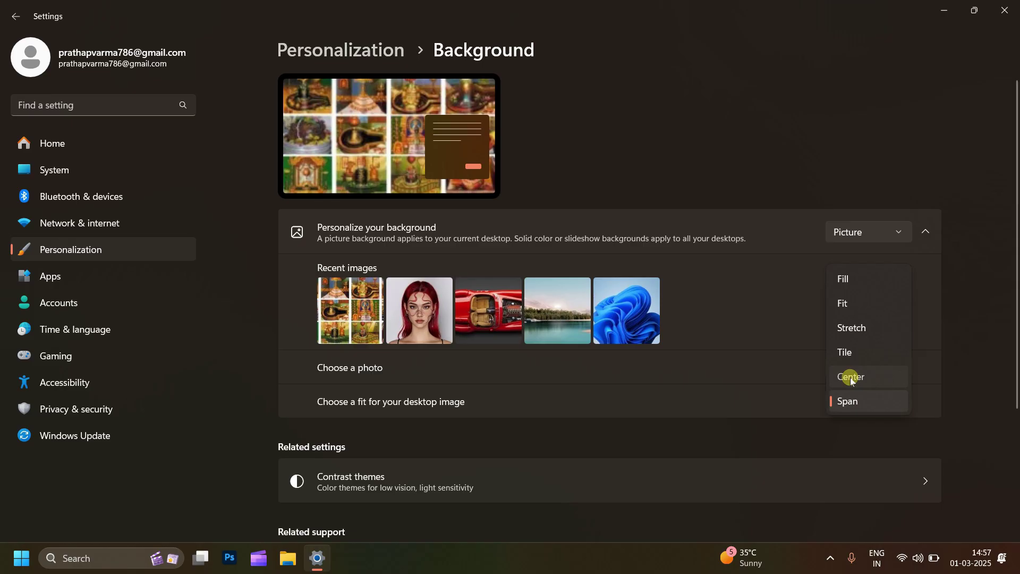
Step: Compare the Center and Span fits for the collage and finish with the fit set to Fill
click(851, 378)
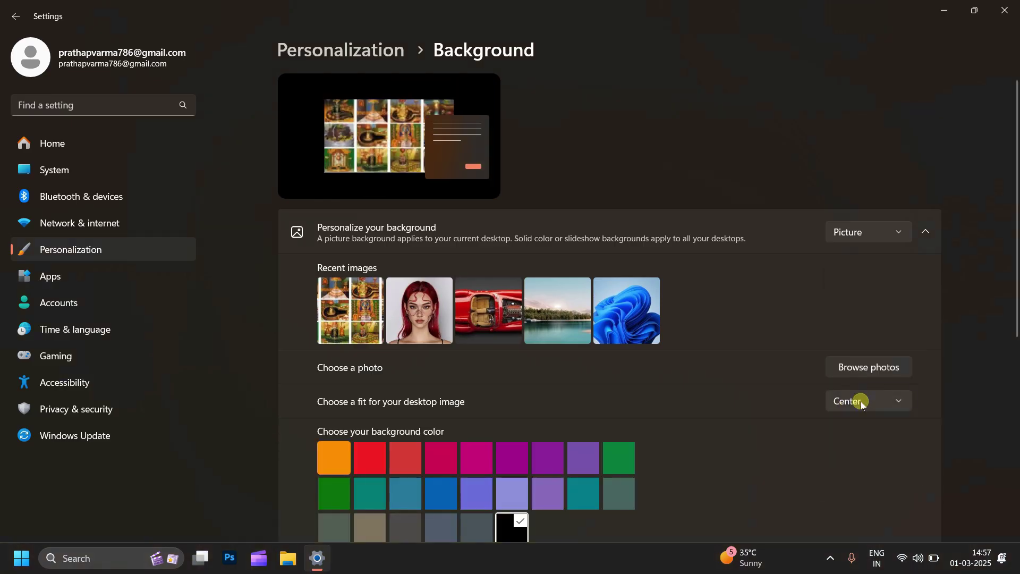
click(862, 402)
click(862, 426)
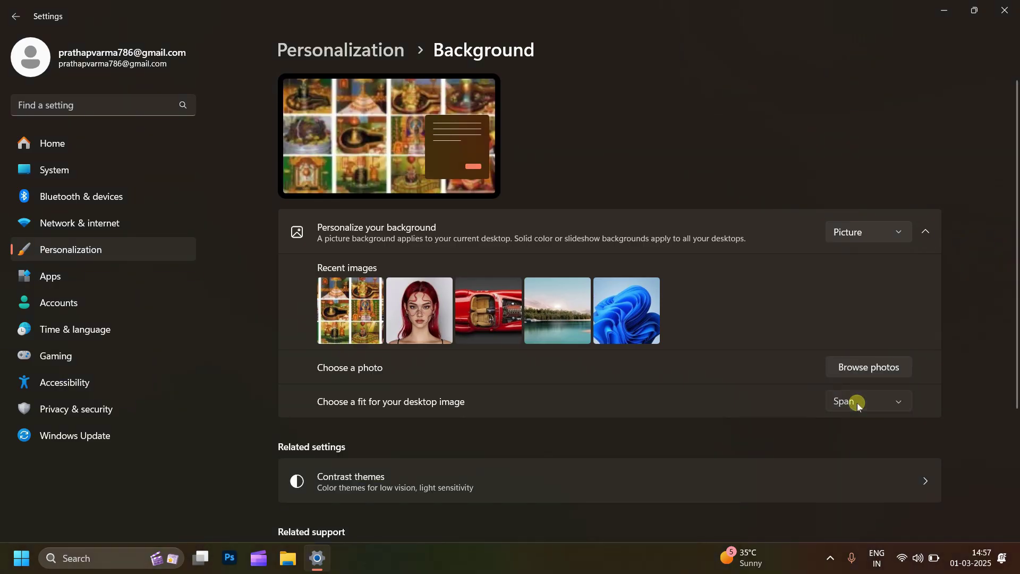
click(857, 403)
click(843, 277)
Step: Change the background type to Solid color, choose Rose and check it on the desktop
click(890, 238)
click(899, 230)
click(903, 230)
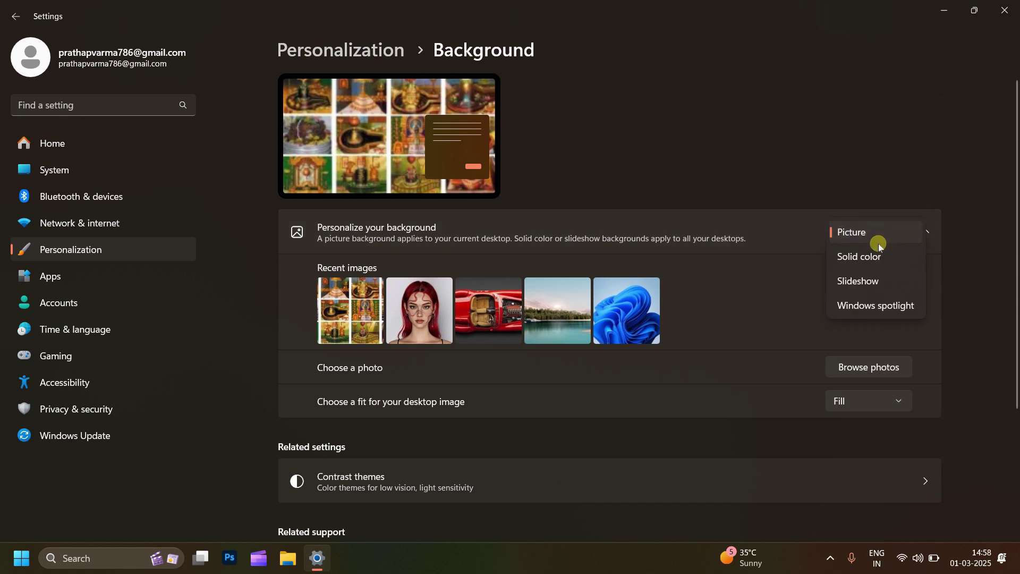
click(853, 261)
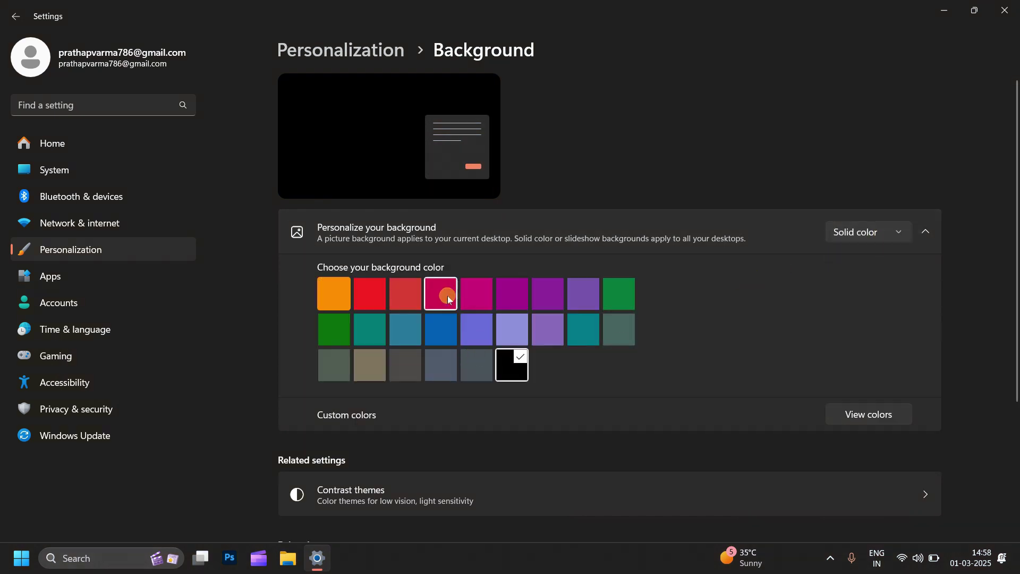
click(448, 297)
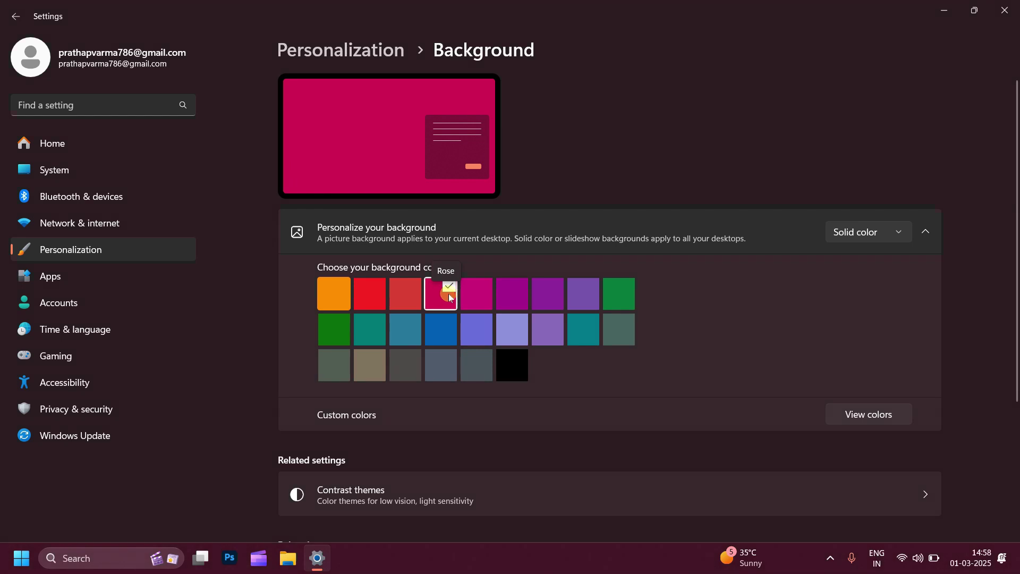
click(945, 9)
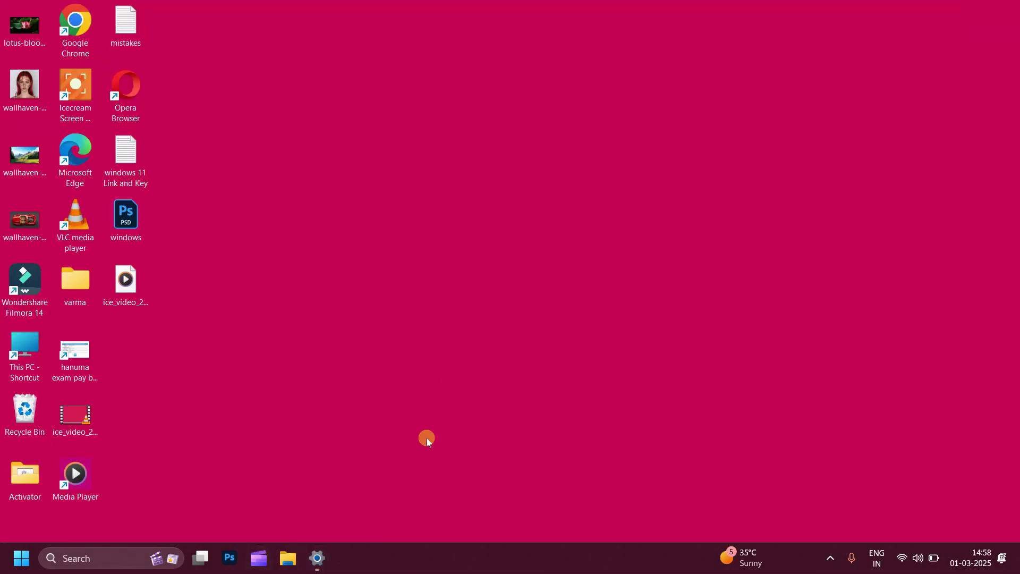
click(318, 558)
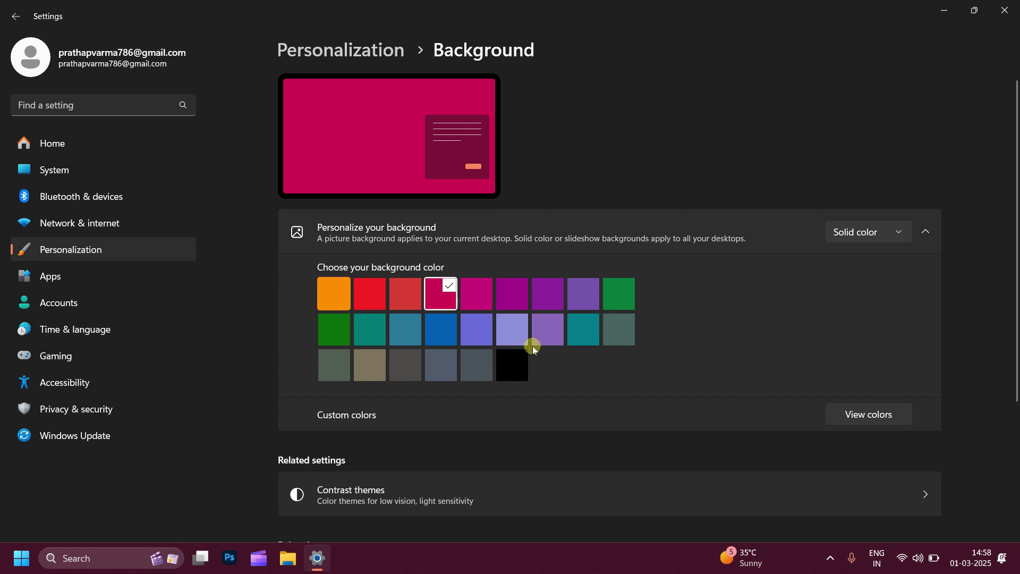
Step: Pick a bright green custom color for the desktop background and apply it
click(872, 416)
click(474, 189)
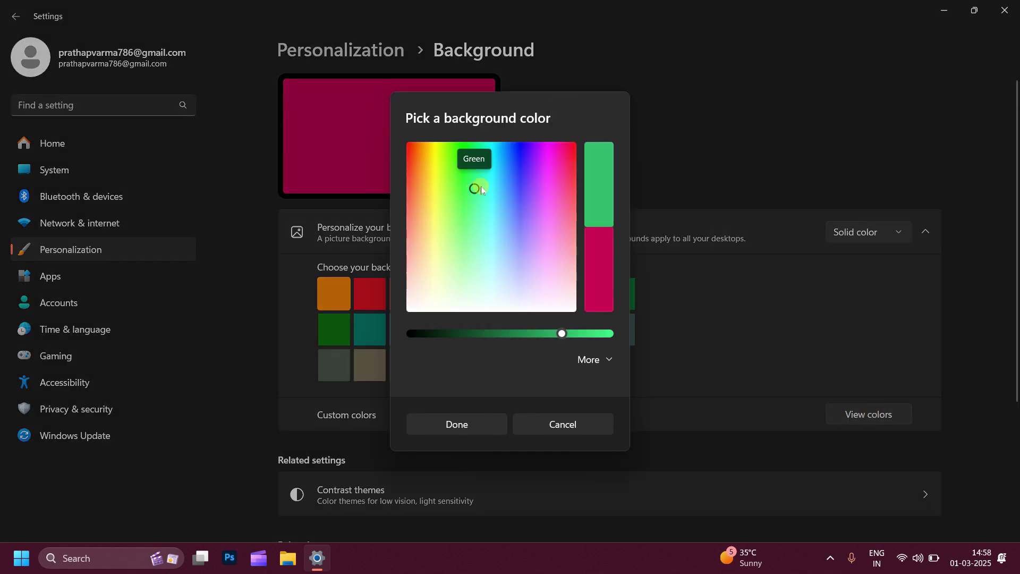
drag(526, 180, 460, 157)
click(479, 422)
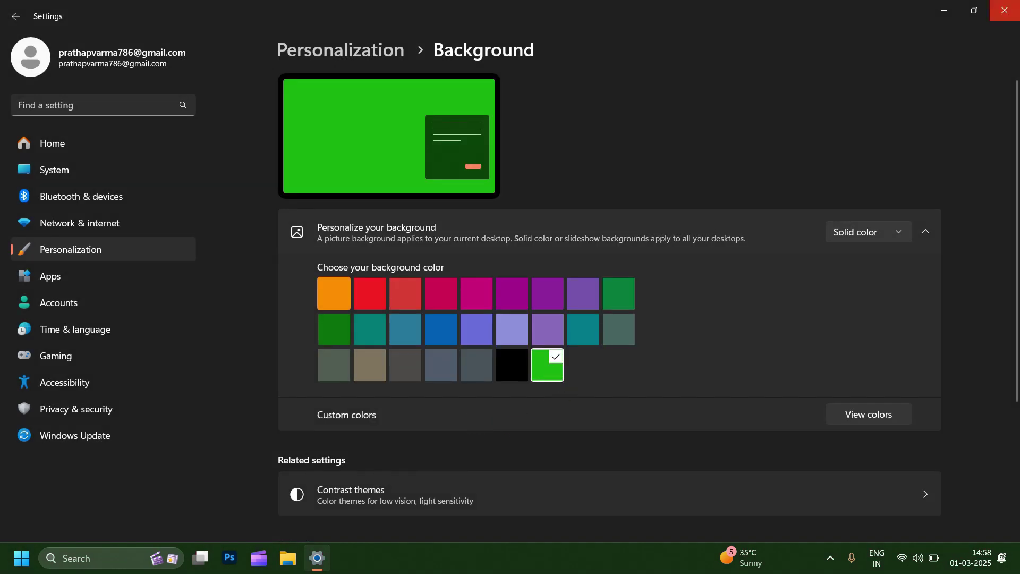
Step: View the green background on the desktop and change the solid background color to Rose
click(946, 10)
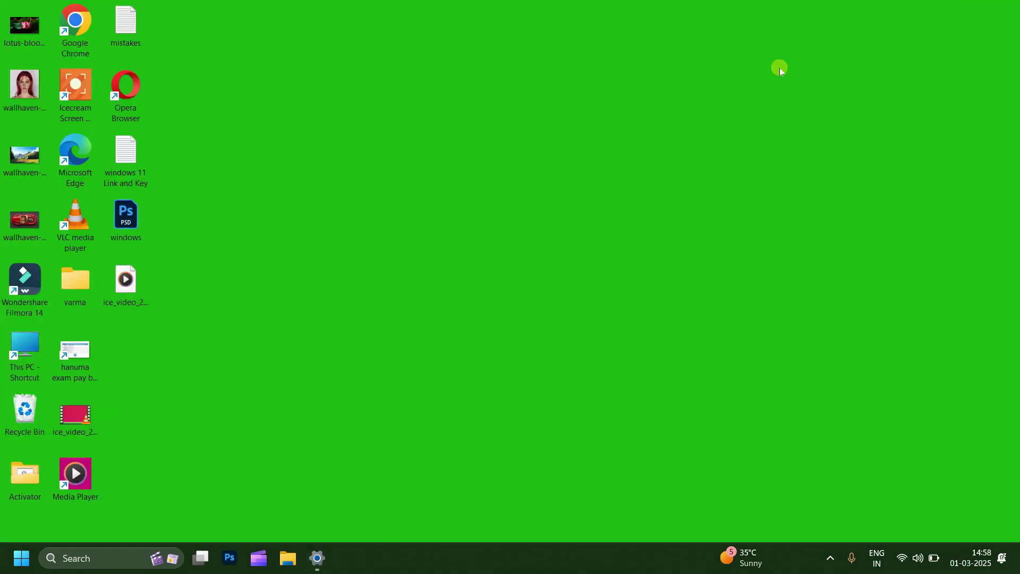
click(320, 558)
click(435, 295)
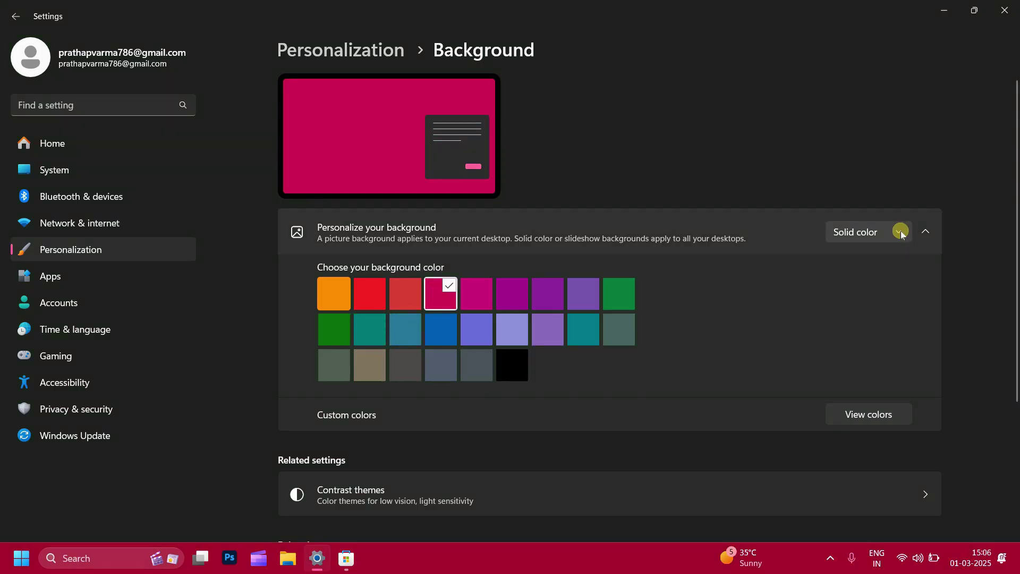
Step: Switch the background type to Slideshow and inspect its album browser and picture change intervals without altering them
click(901, 231)
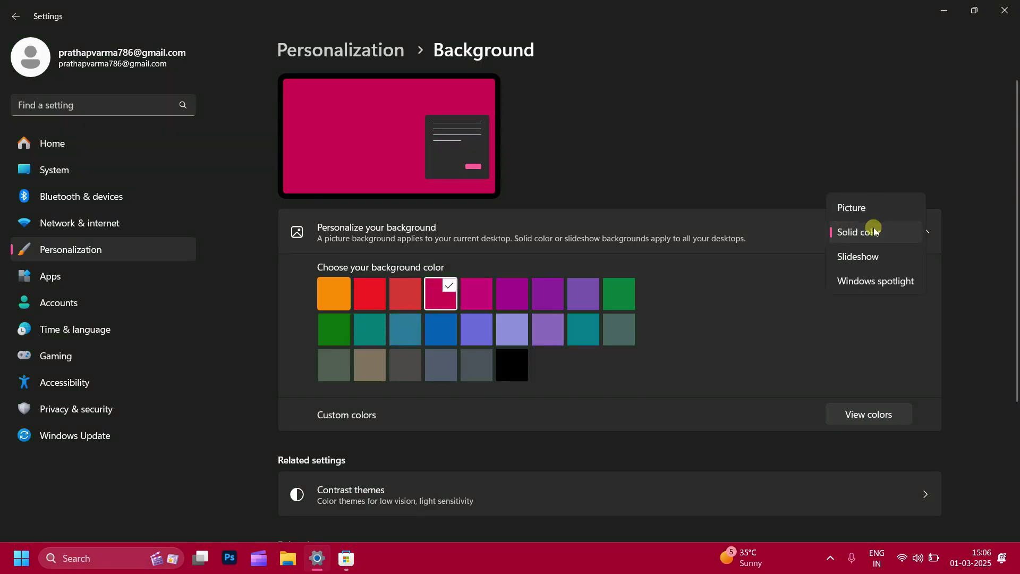
click(870, 257)
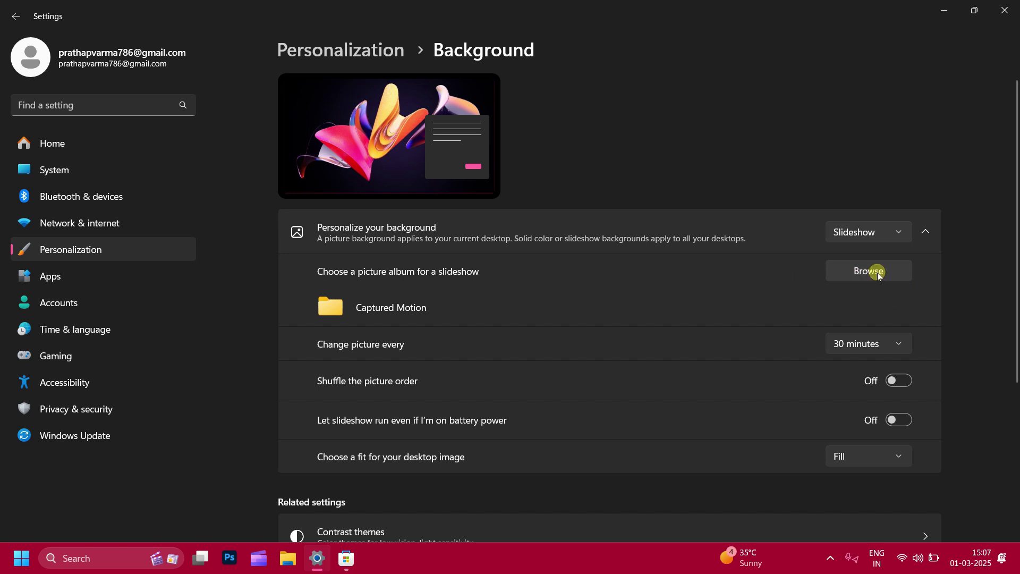
click(878, 272)
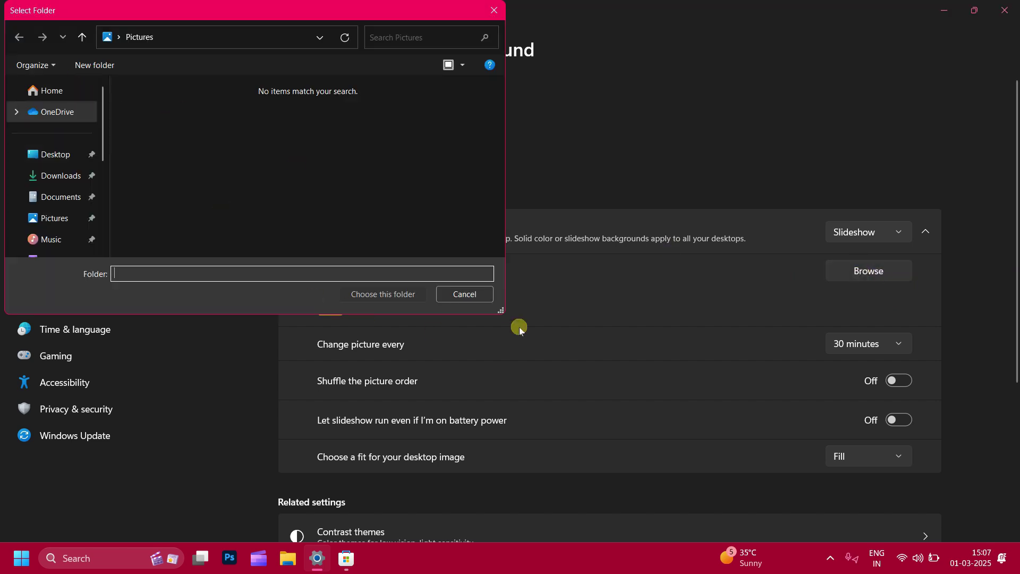
click(494, 10)
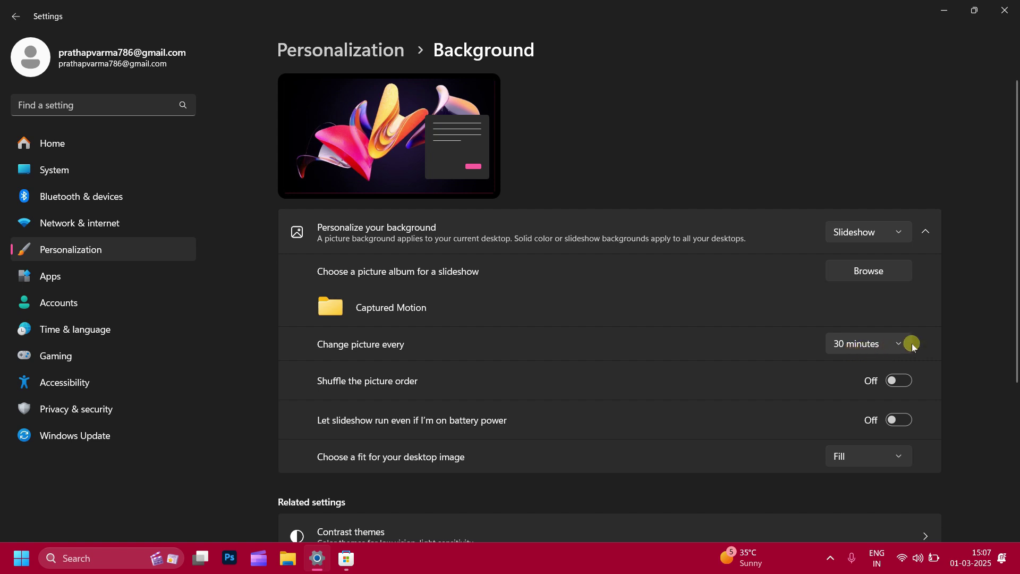
click(891, 344)
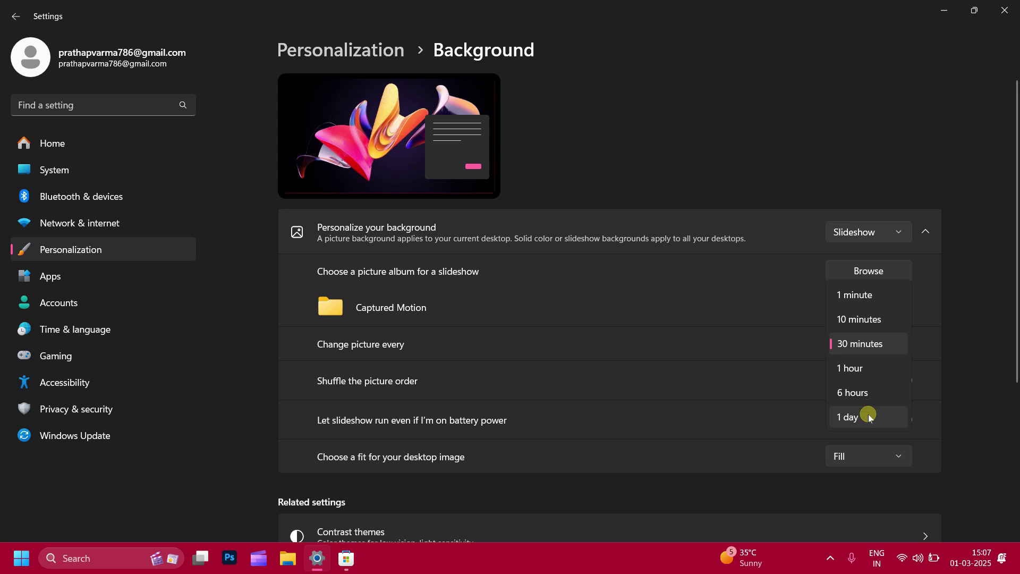
click(973, 321)
Step: Change the background type to Windows spotlight and show it on the desktop
click(877, 231)
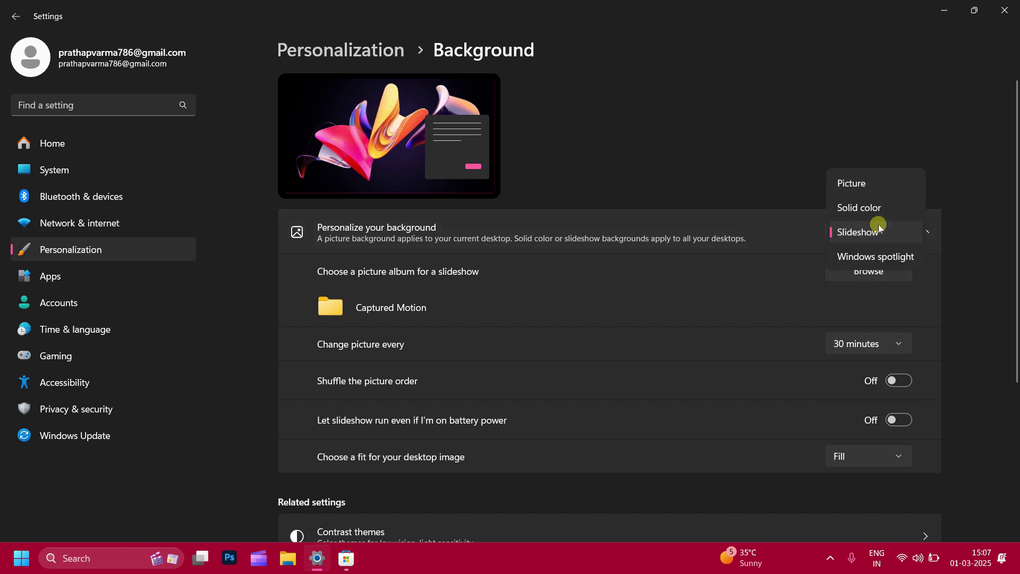
click(882, 256)
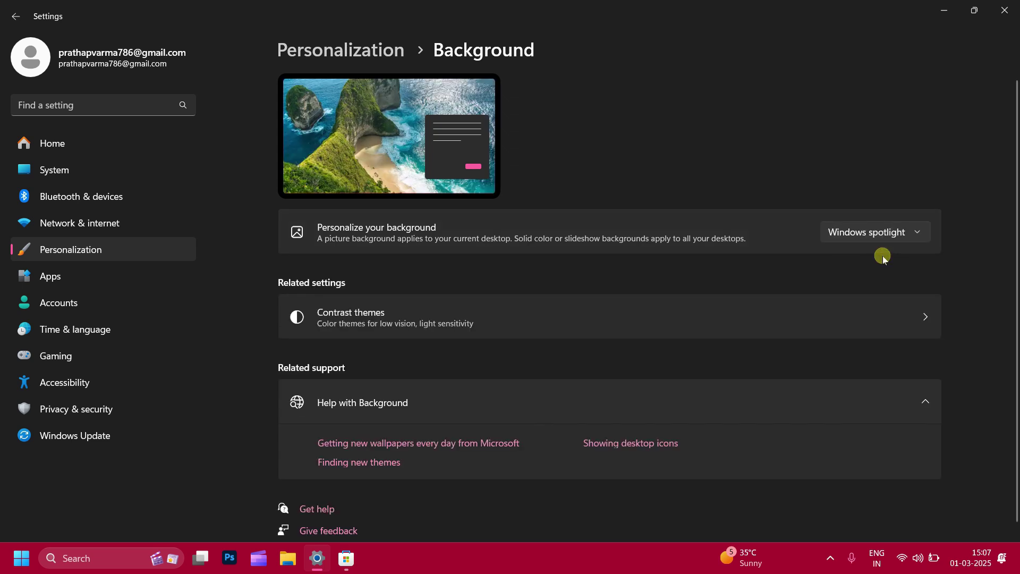
key(super+d)
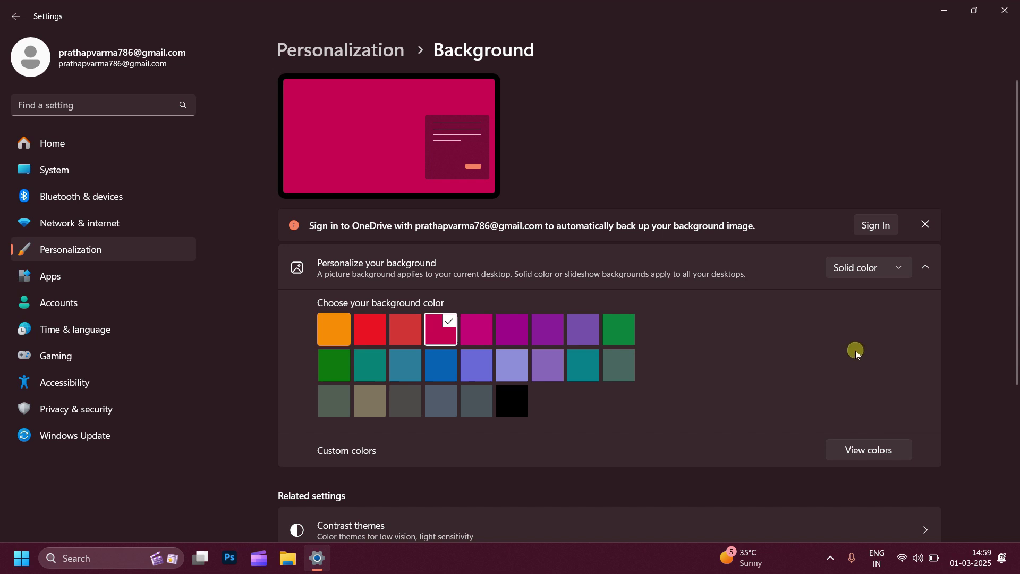
Step: Open the contrast themes from the background's related settings, apply Night sky and check it on the Start menu
scroll(856, 351, down, 2)
scroll(856, 351, down, 2)
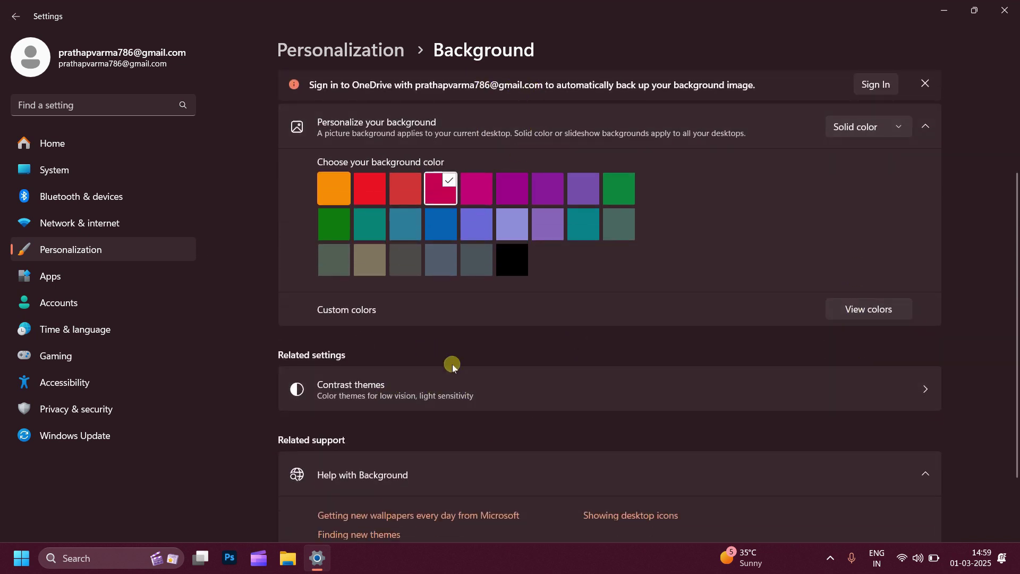
click(881, 383)
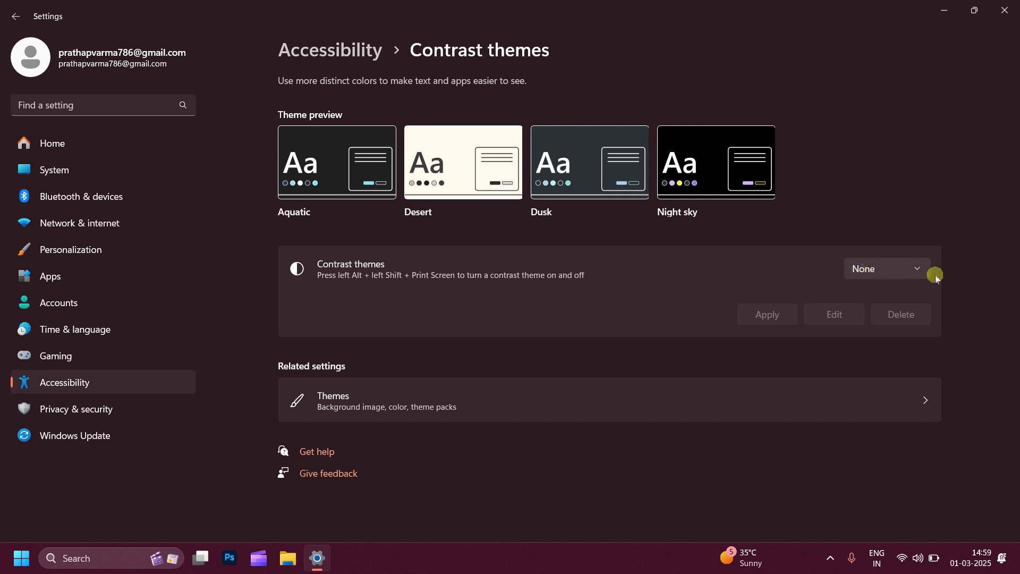
click(918, 263)
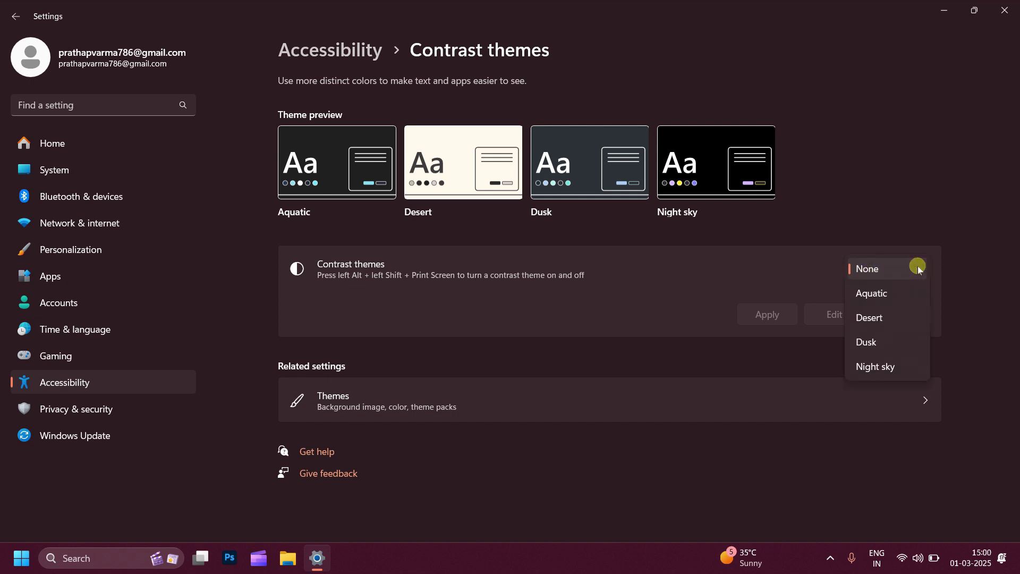
click(882, 368)
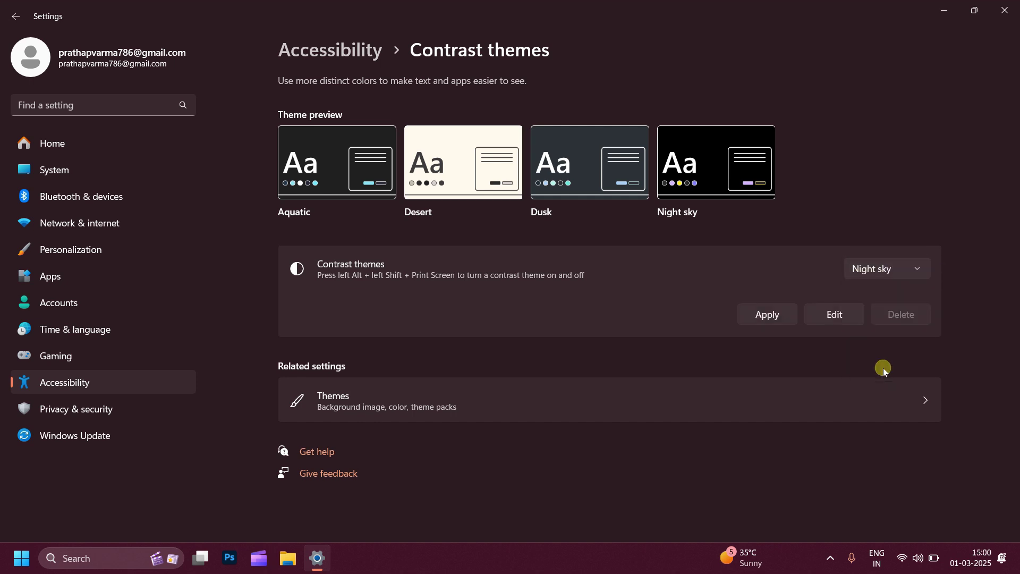
click(760, 315)
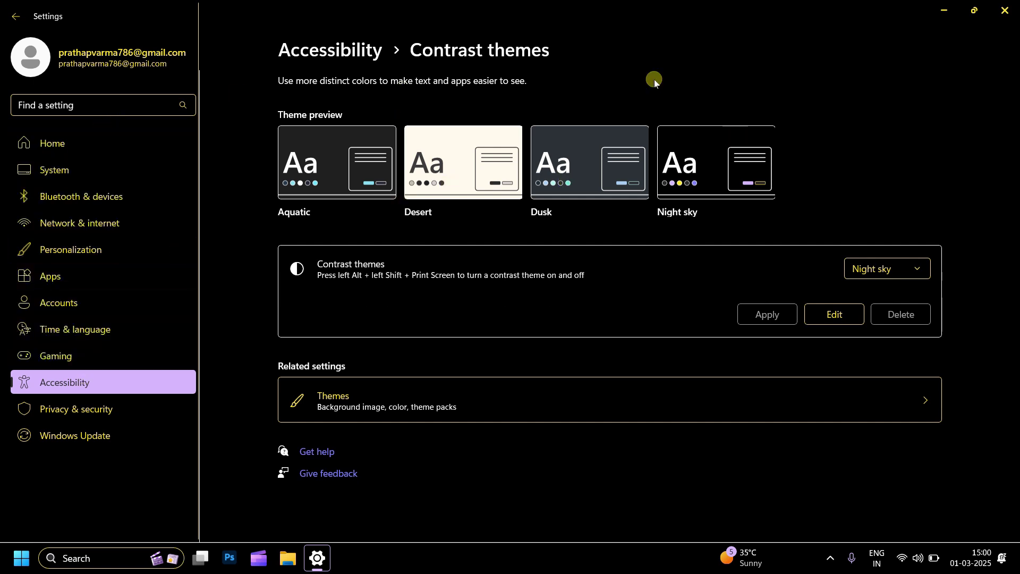
click(22, 559)
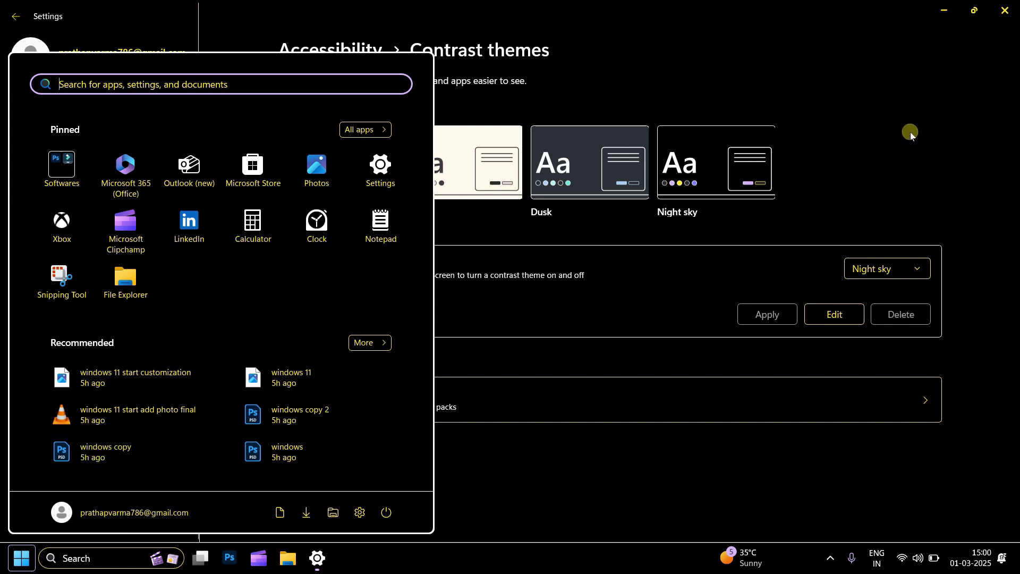
click(911, 132)
Step: Apply the Desert contrast theme and reset the contrast theme to None
click(889, 268)
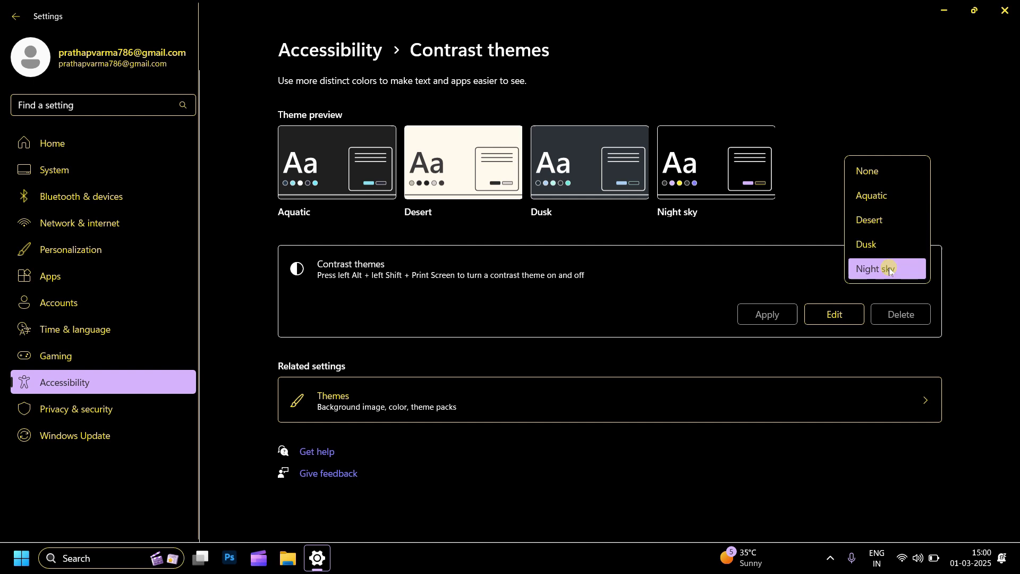
click(876, 223)
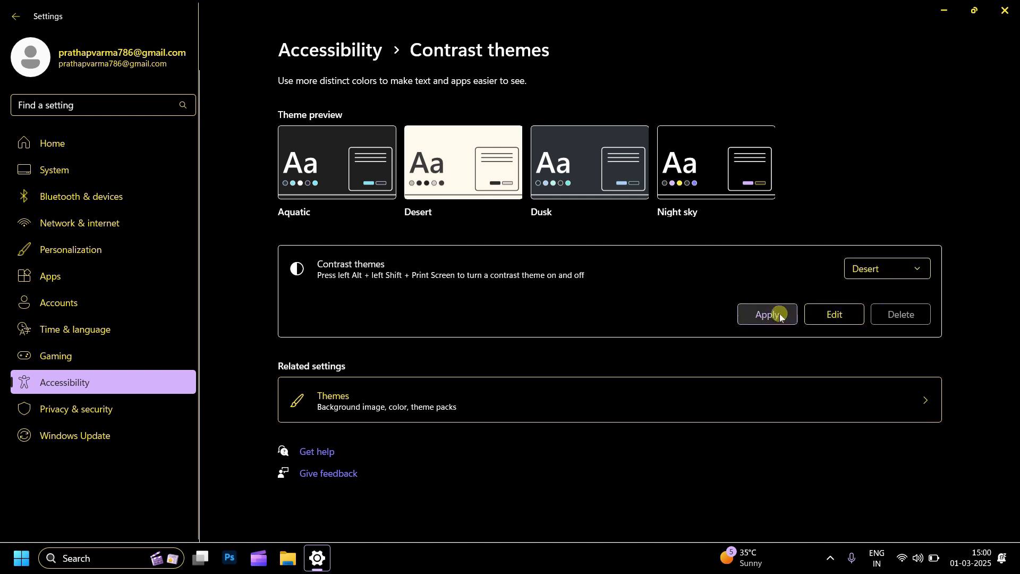
click(777, 313)
click(898, 268)
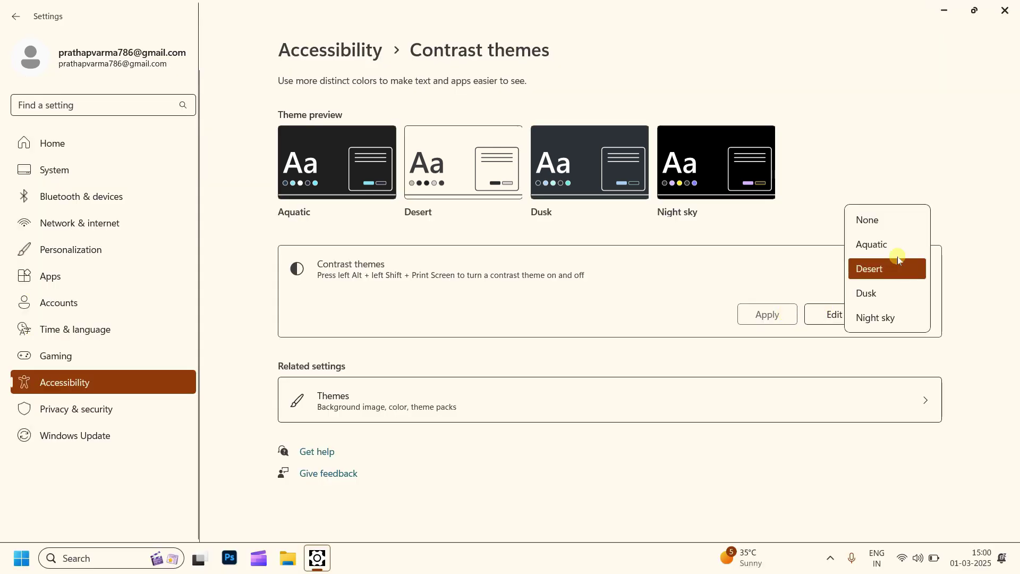
click(881, 219)
click(780, 314)
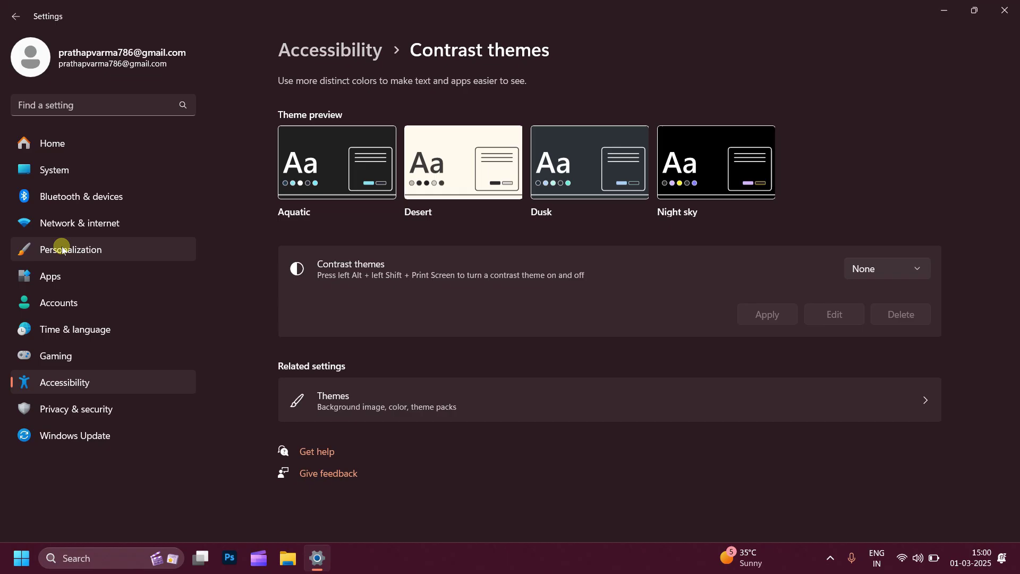
Step: Return to Personalization, look over the Background page and open the Colors settings
click(102, 252)
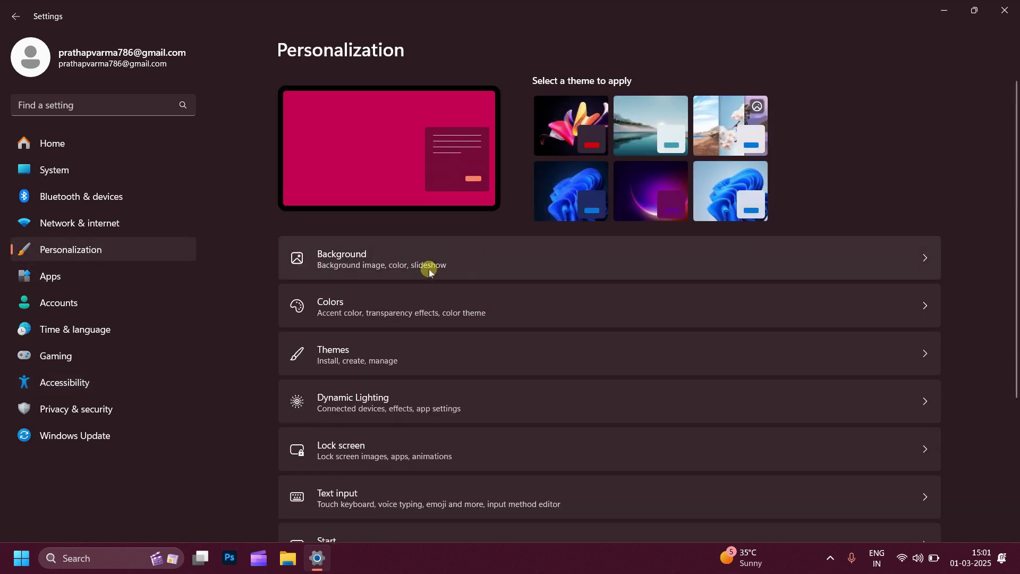
click(463, 258)
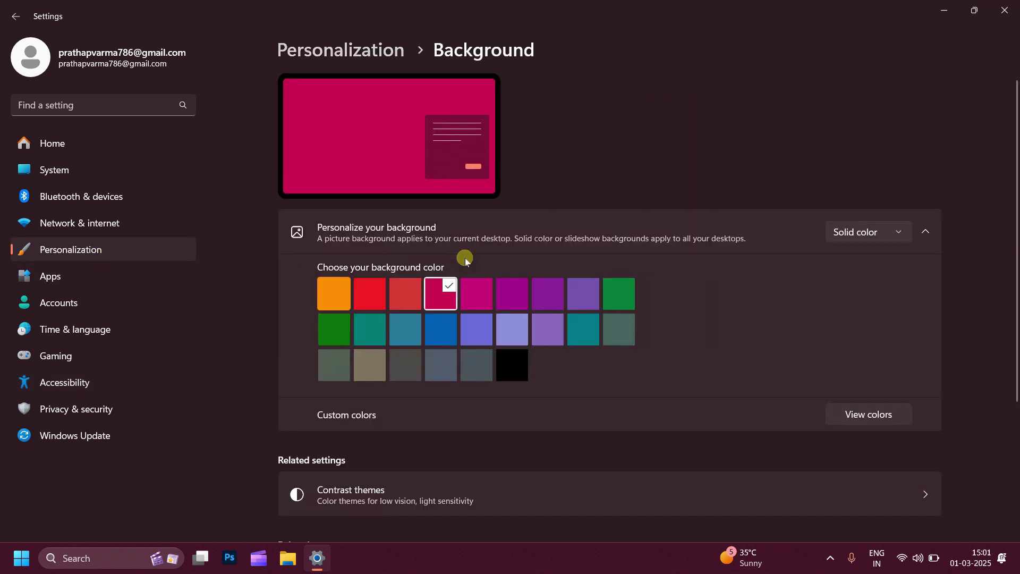
scroll(457, 298, down, 3)
click(93, 248)
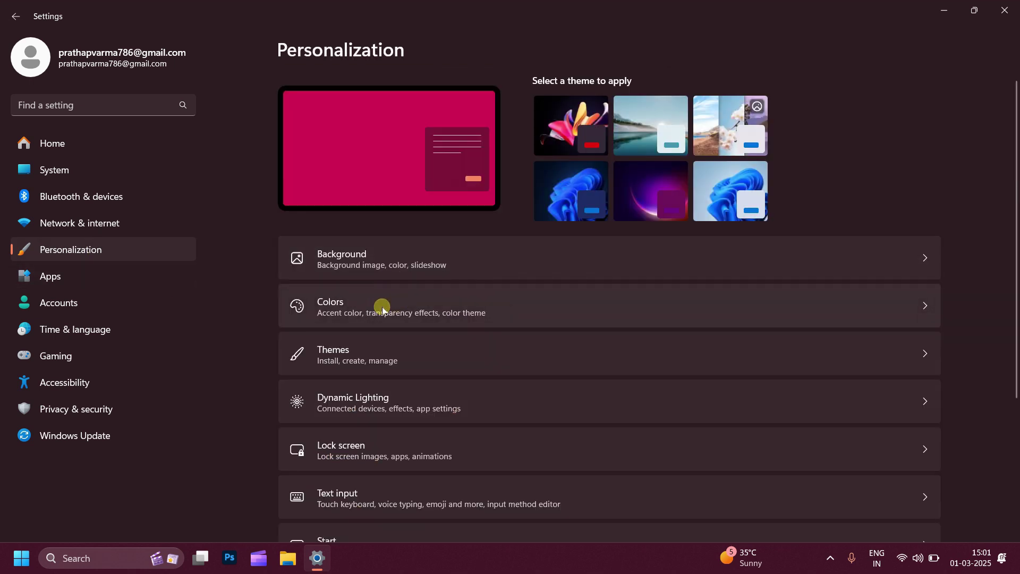
click(514, 312)
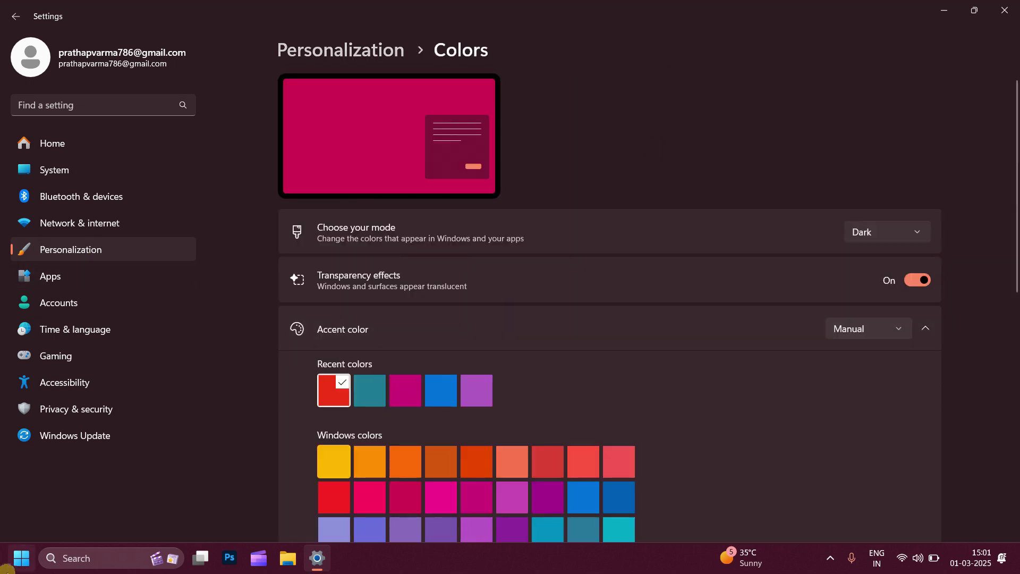
Step: Compare the Start menu's look in Dark and Light modes and finish with the mode set to Dark
click(21, 558)
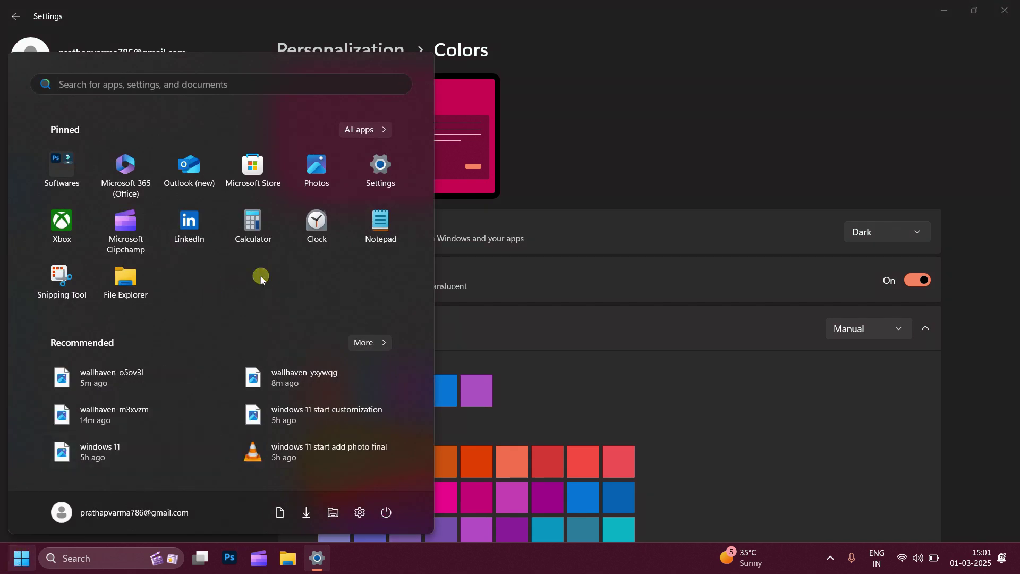
click(576, 182)
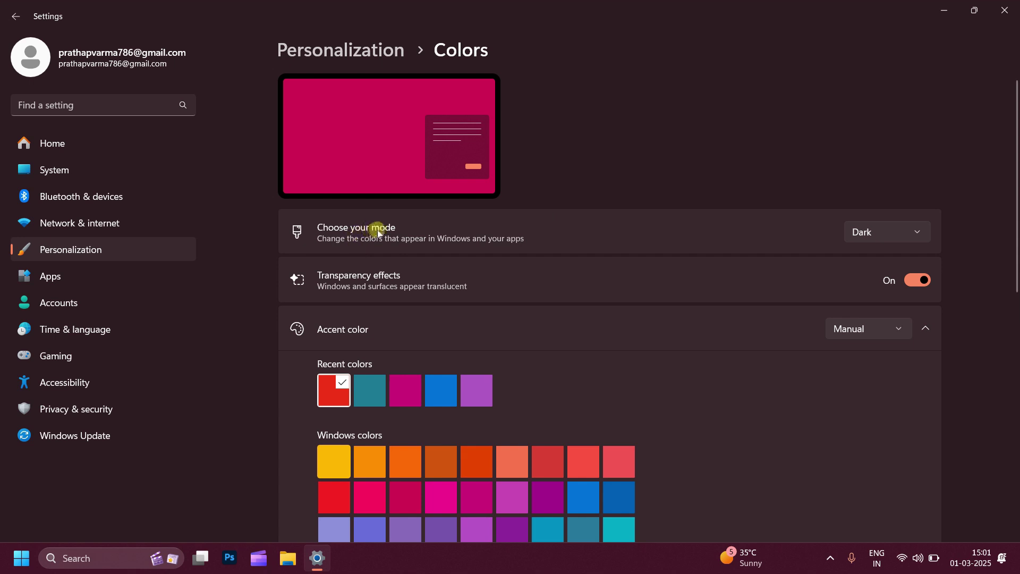
click(870, 235)
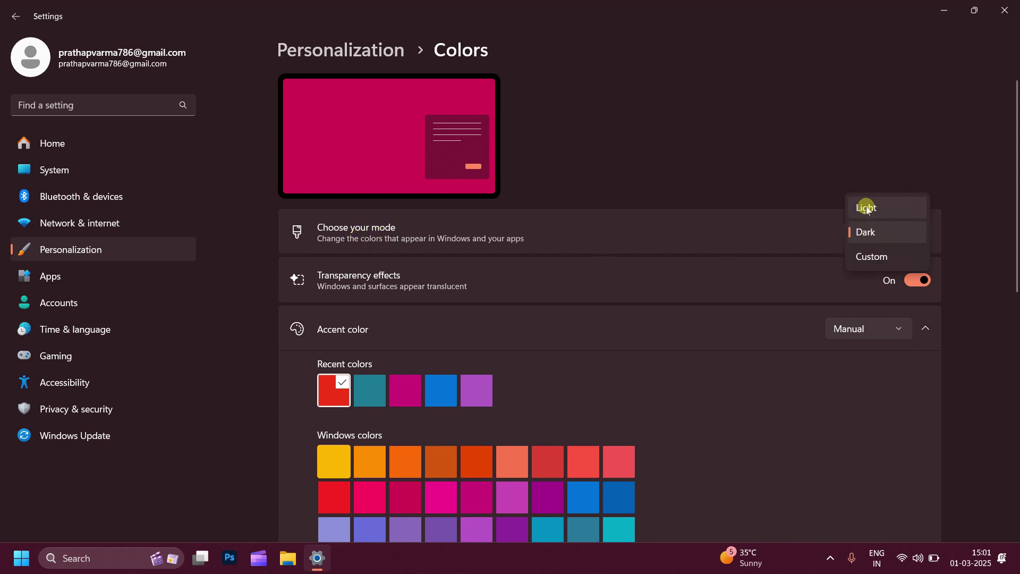
click(868, 209)
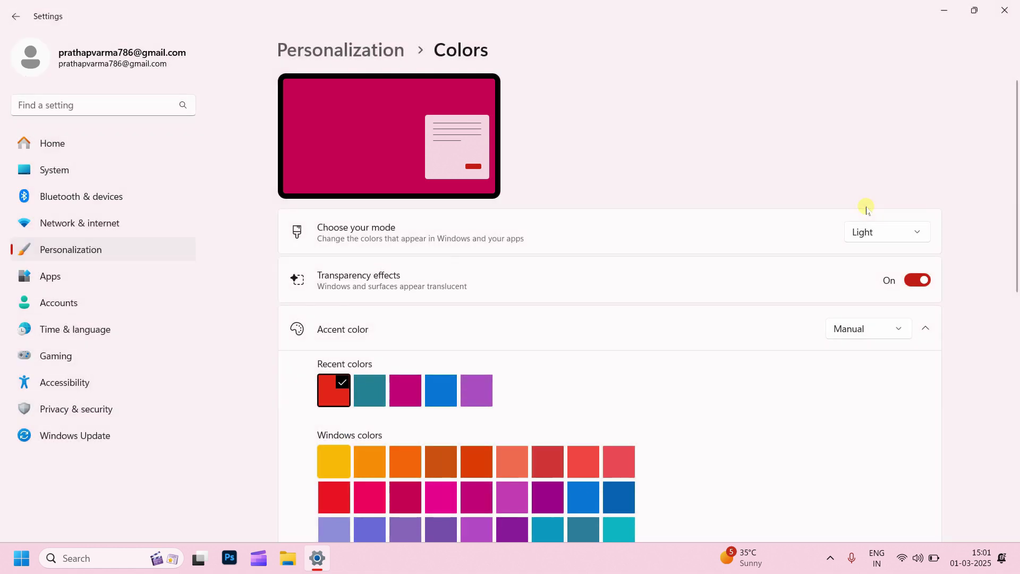
click(21, 566)
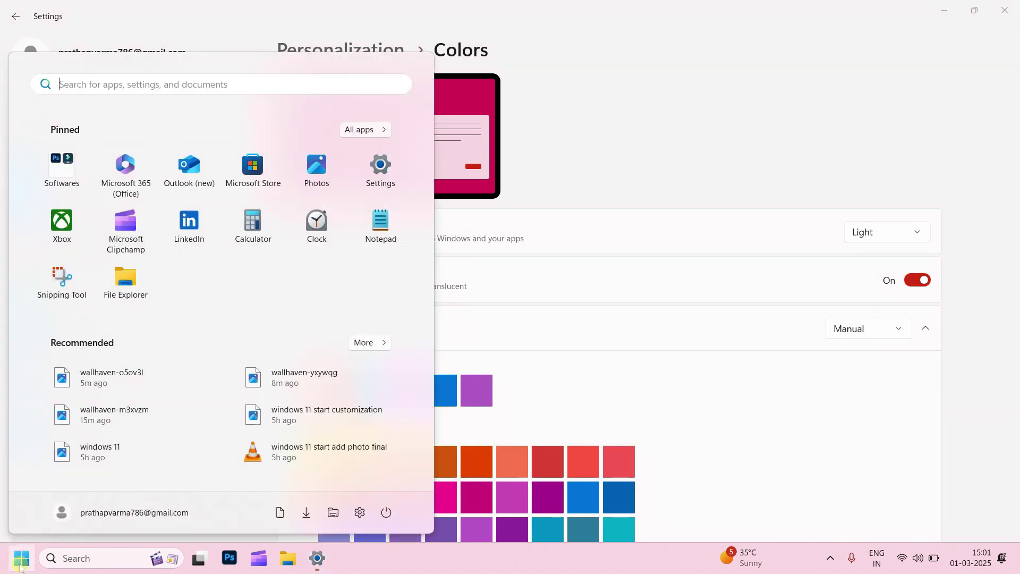
click(20, 568)
click(20, 567)
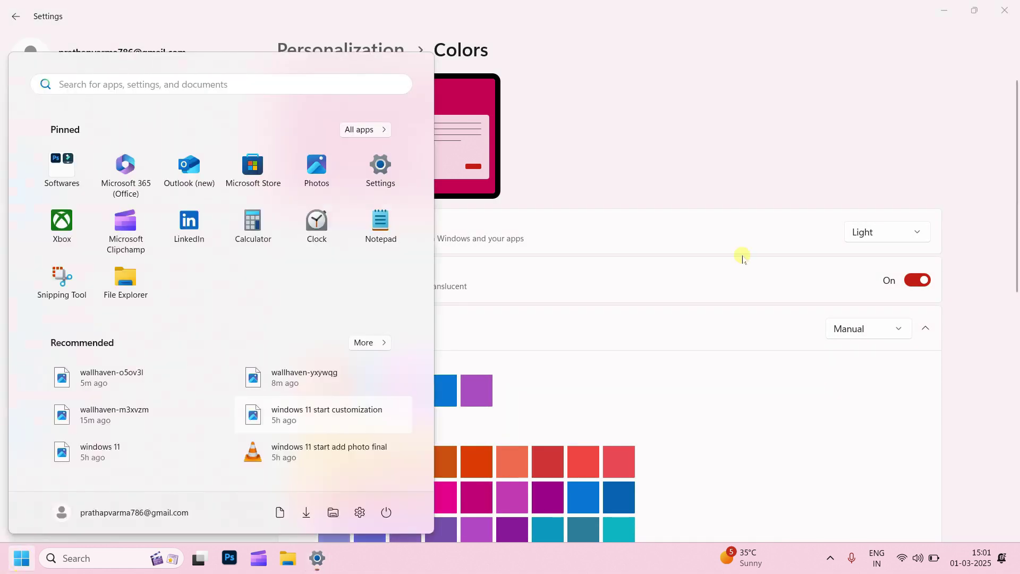
click(742, 142)
click(894, 236)
click(873, 255)
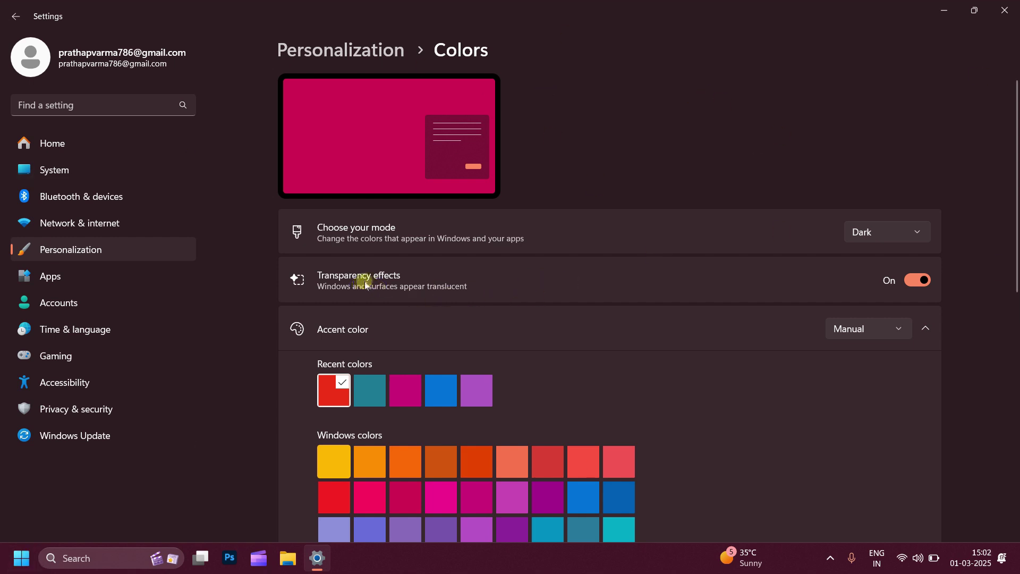
Step: Turn the transparency effects off and back on
click(913, 287)
click(920, 279)
Step: Examine the accent color choices and related options on the Colors page alongside the Start menu's current color
scroll(850, 328, down, 1)
scroll(850, 328, down, 2)
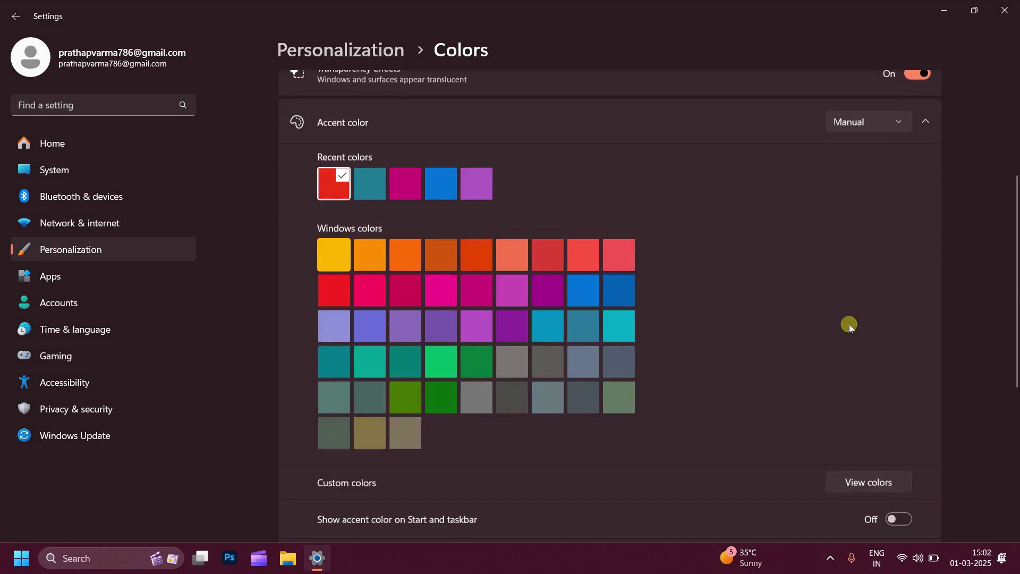
scroll(684, 404, down, 3)
click(16, 558)
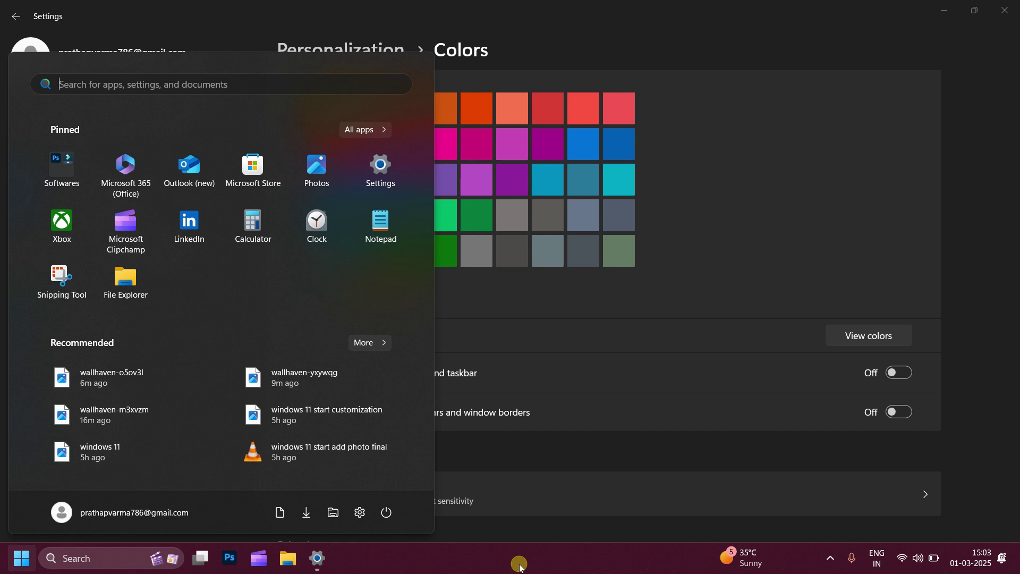
click(802, 178)
scroll(781, 212, up, 5)
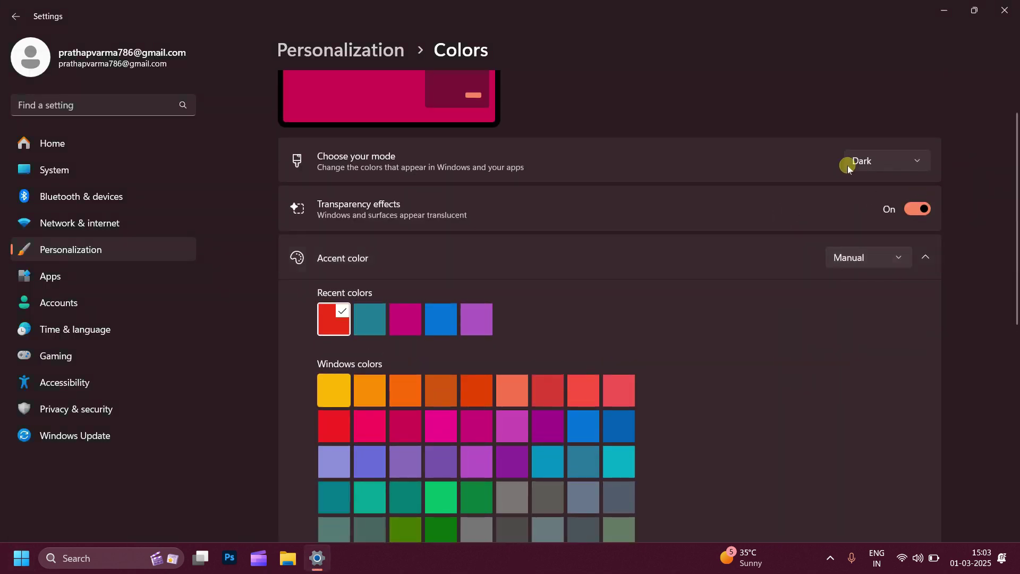
scroll(838, 266, down, 3)
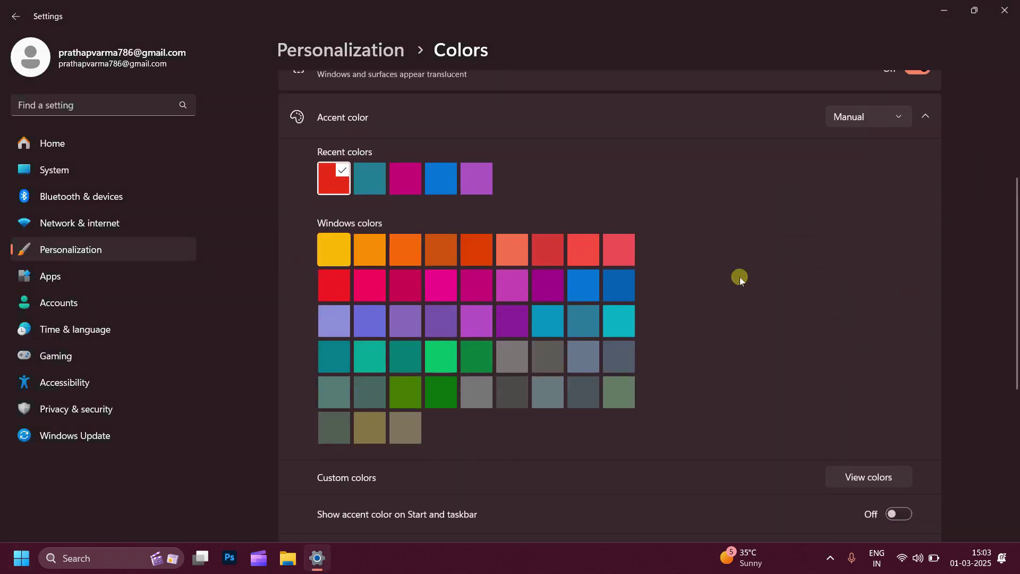
Step: Set the accent color to the first yellow Windows color and show it on Start and taskbar, checking the Start menu
scroll(451, 301, down, 2)
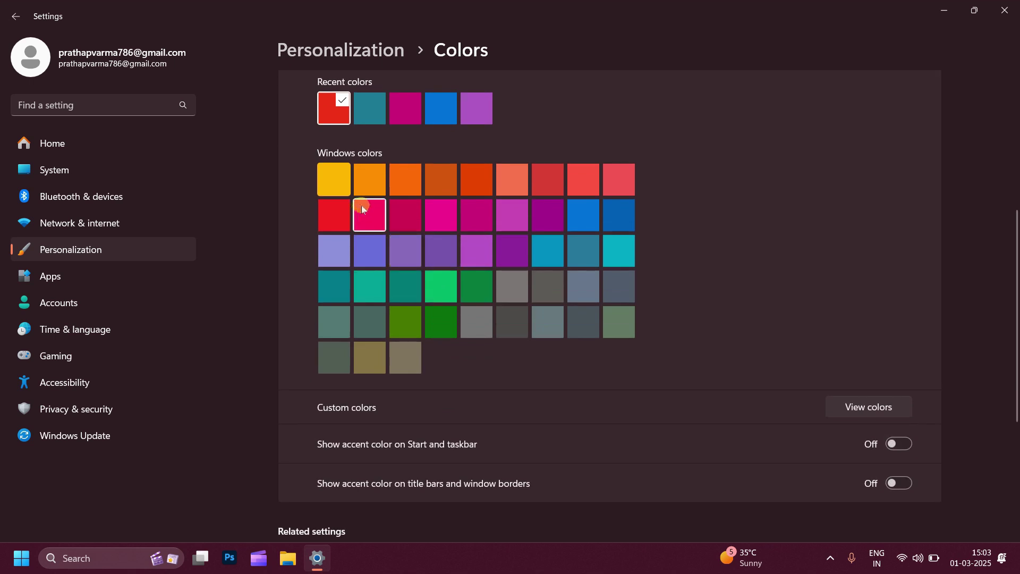
click(337, 184)
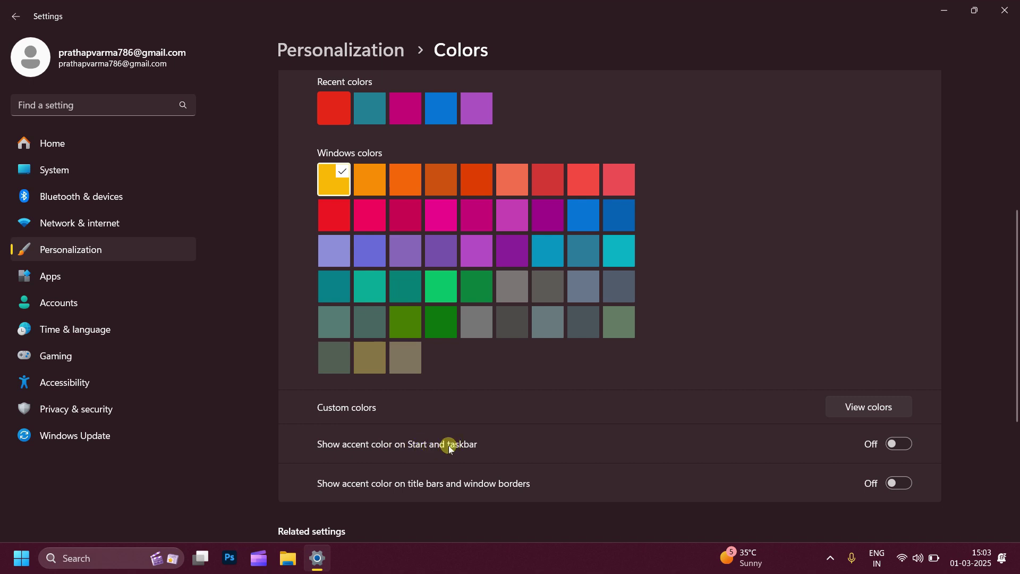
click(898, 444)
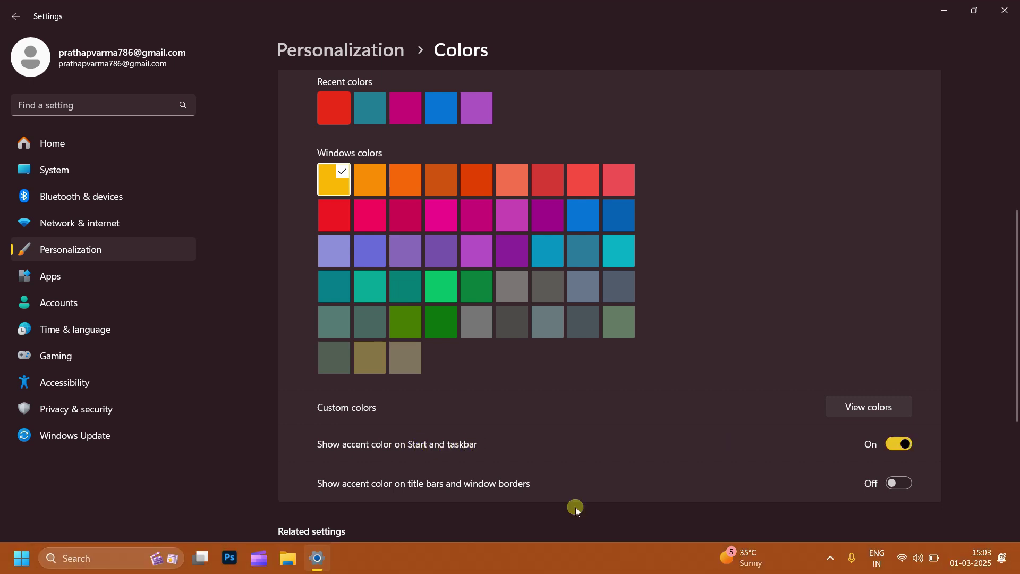
click(22, 558)
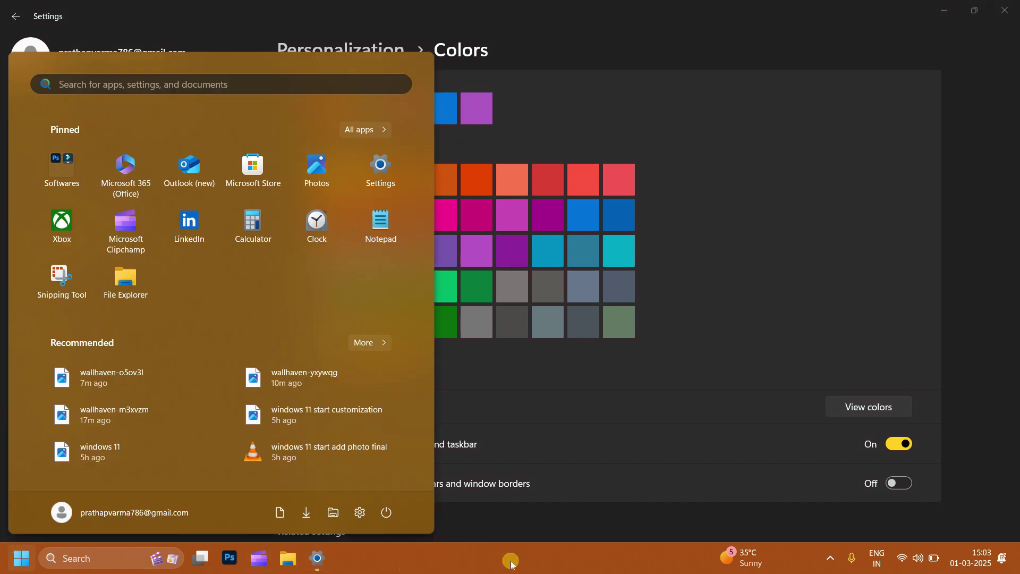
click(555, 548)
Step: Change the accent color to Rose bright and check how it looks on the Start menu
click(404, 218)
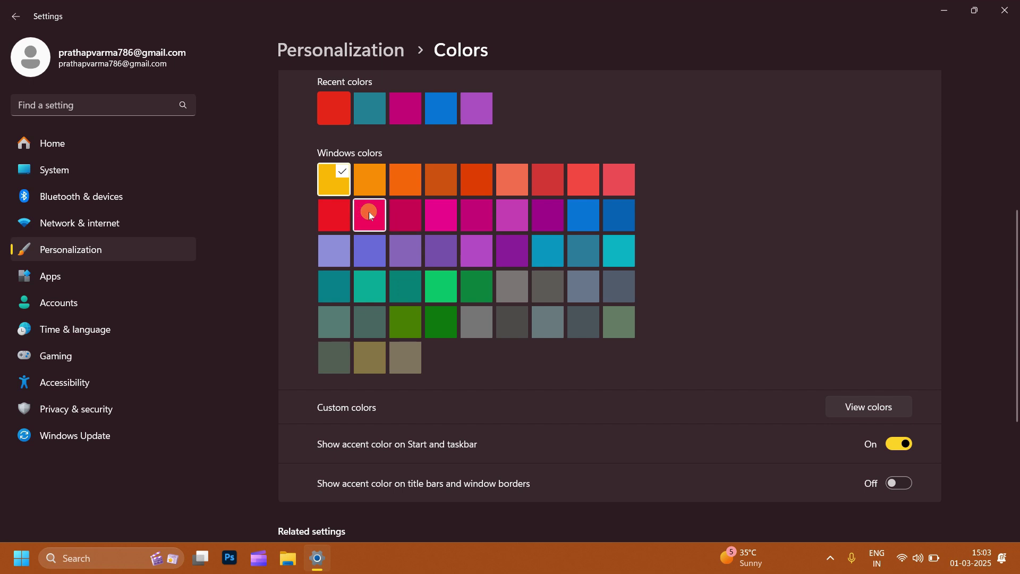
click(24, 561)
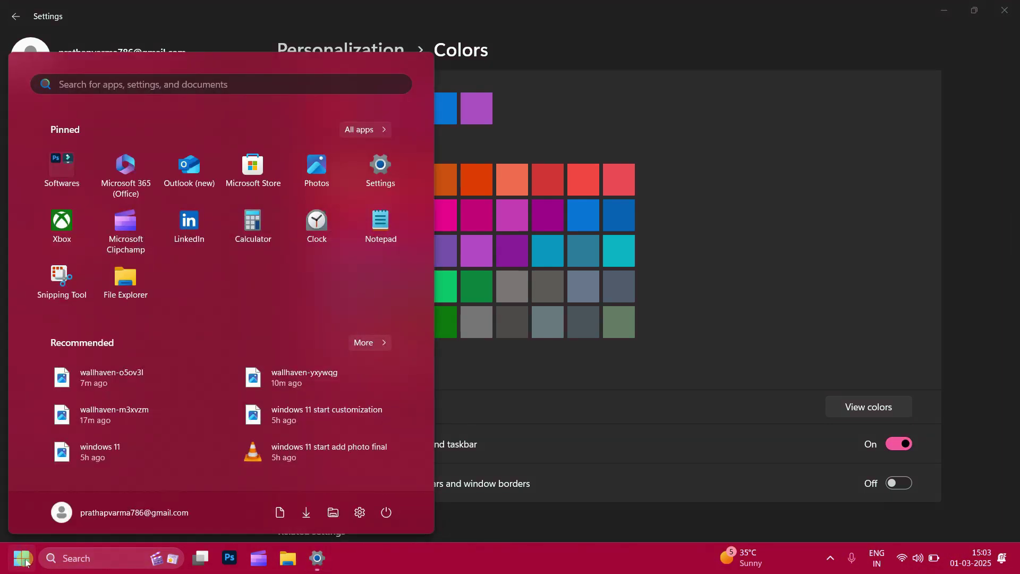
click(882, 153)
Step: Turn off transparency effects and check the Start menu's appearance
scroll(882, 157, up, 4)
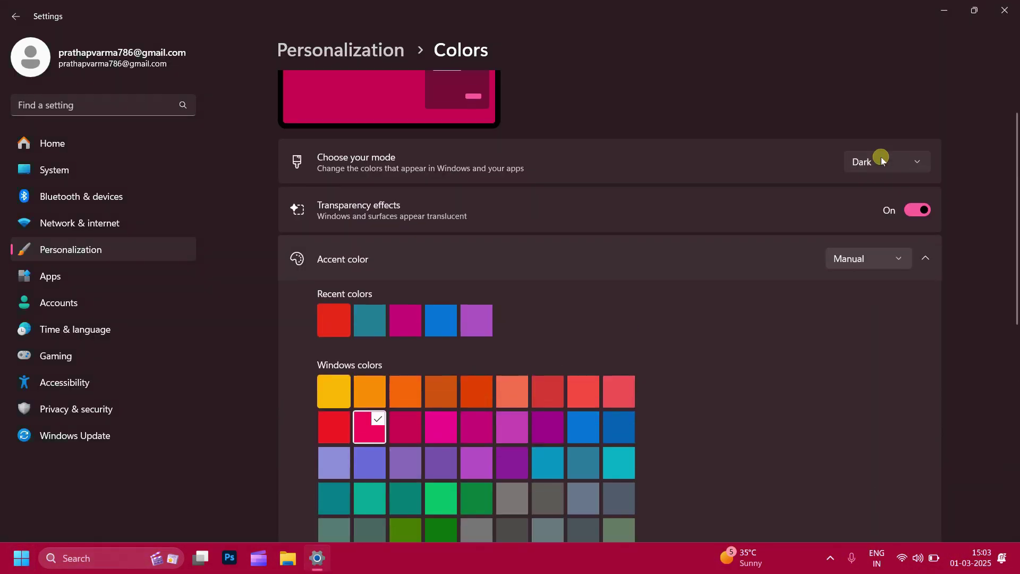
click(912, 211)
click(11, 559)
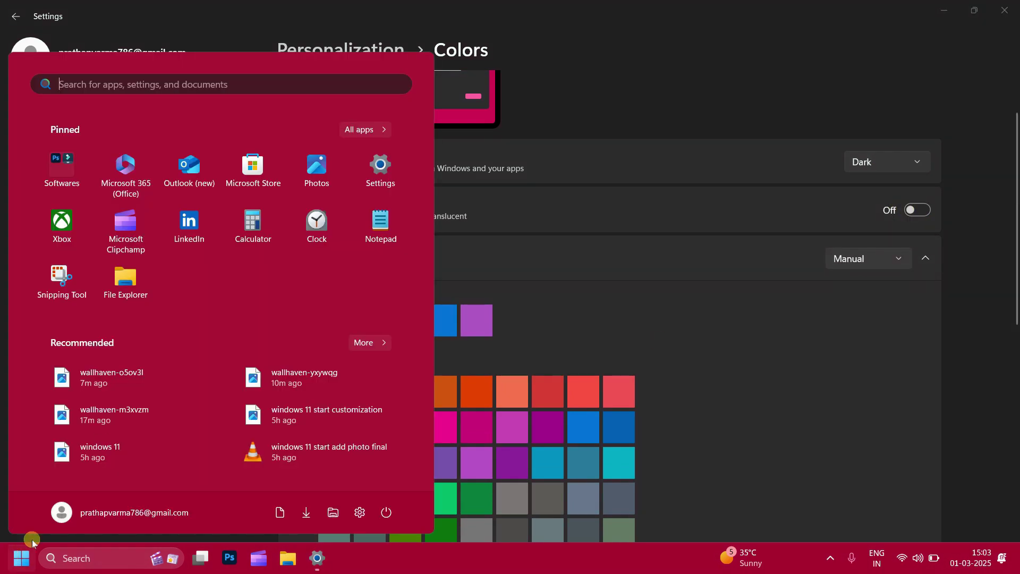
click(779, 276)
Step: Turn on the accent color for title bars and window borders
scroll(779, 276, down, 4)
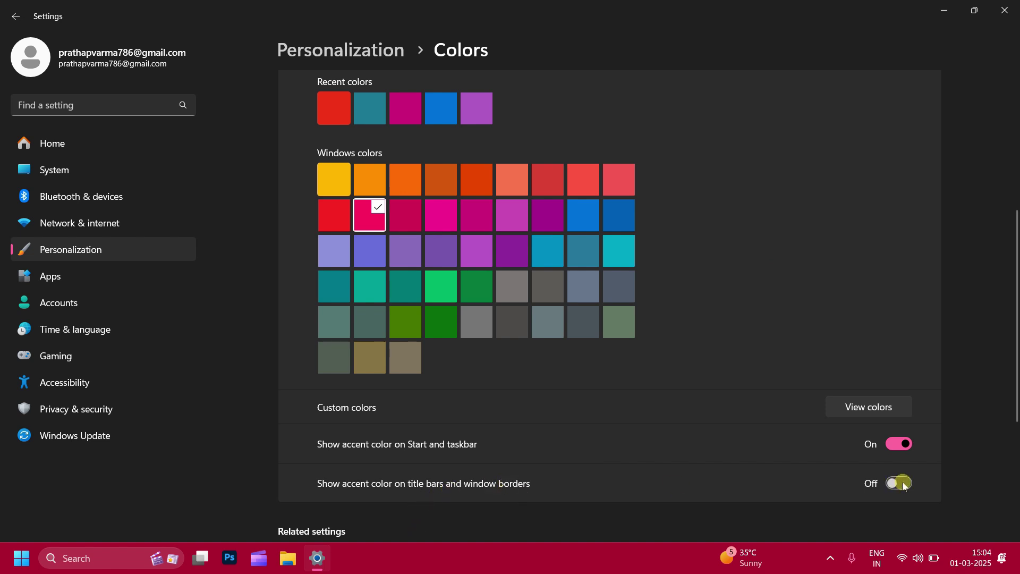
scroll(915, 387, down, 4)
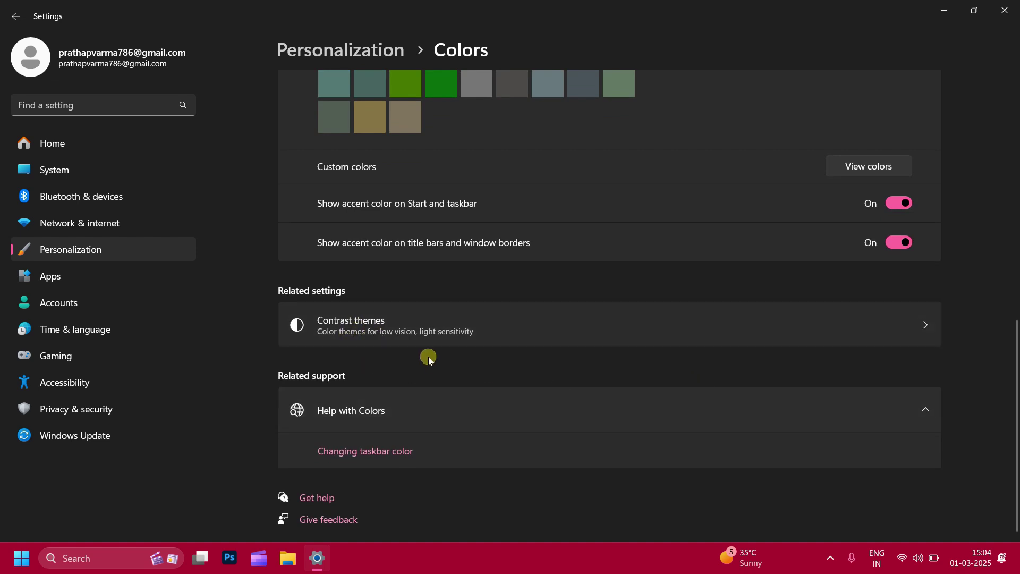
Step: Open the Themes settings, browse the themes offered in the Microsoft Store and return to Settings
click(106, 249)
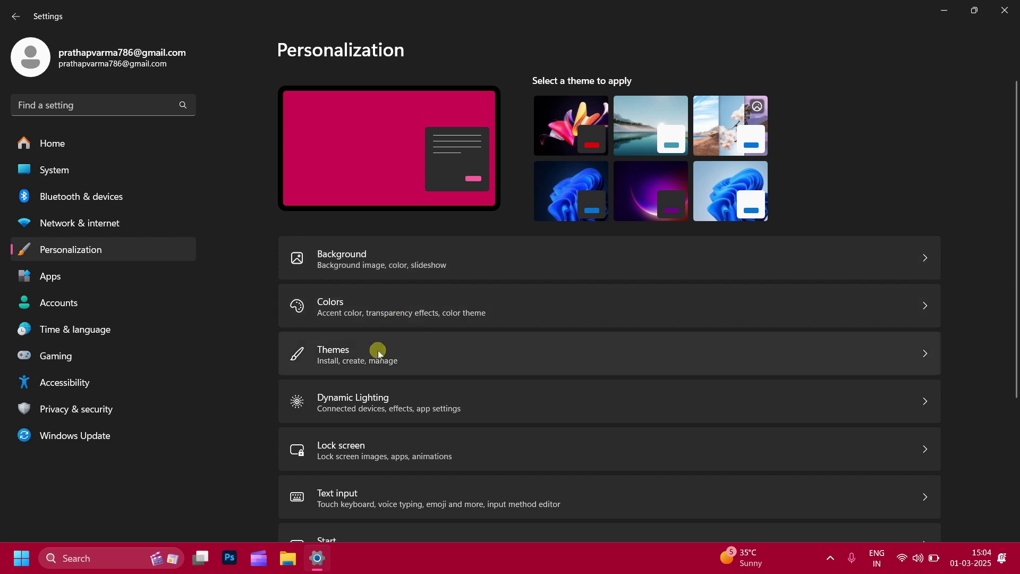
click(392, 360)
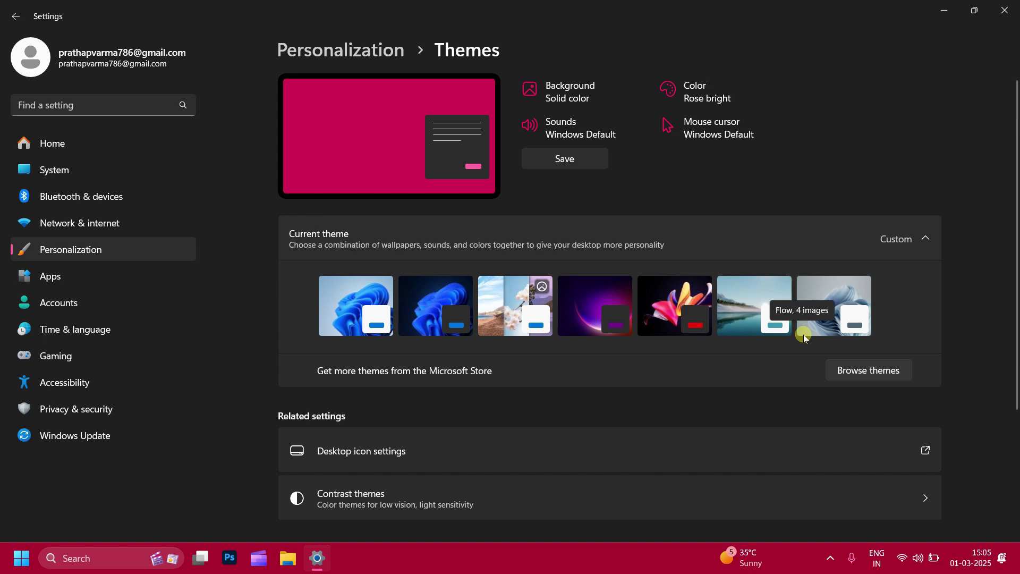
click(861, 371)
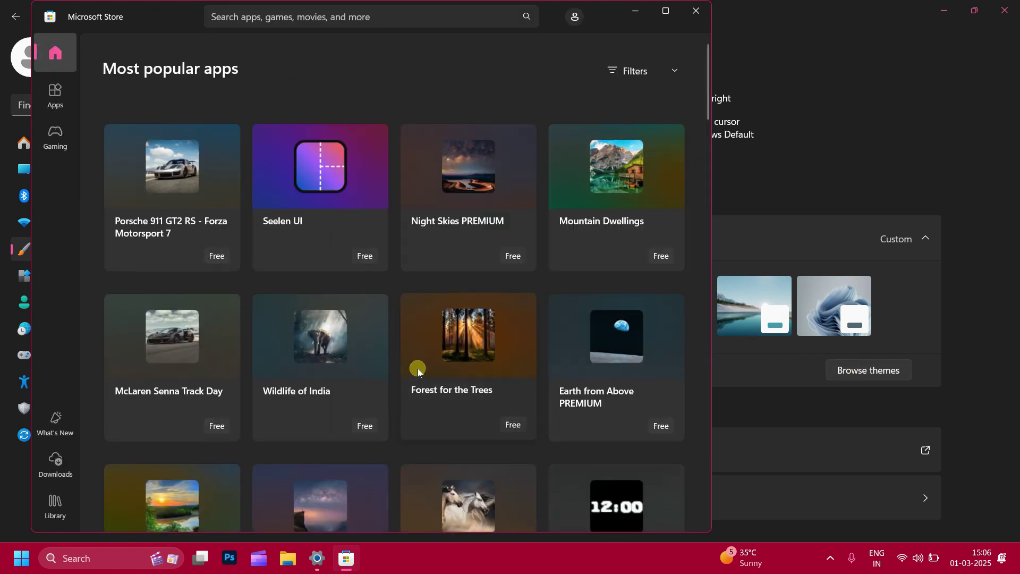
scroll(428, 351, down, 4)
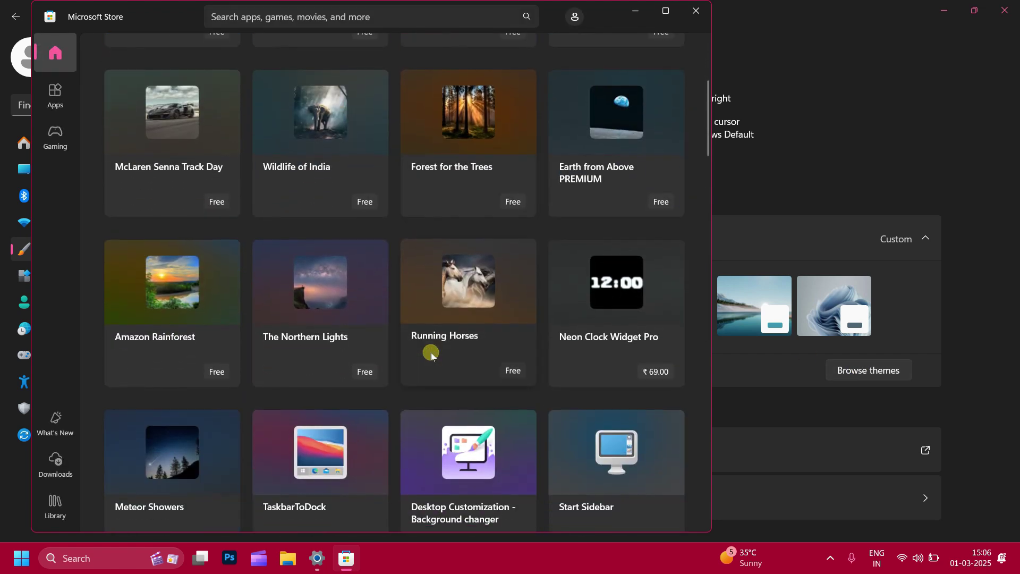
scroll(431, 353, down, 1)
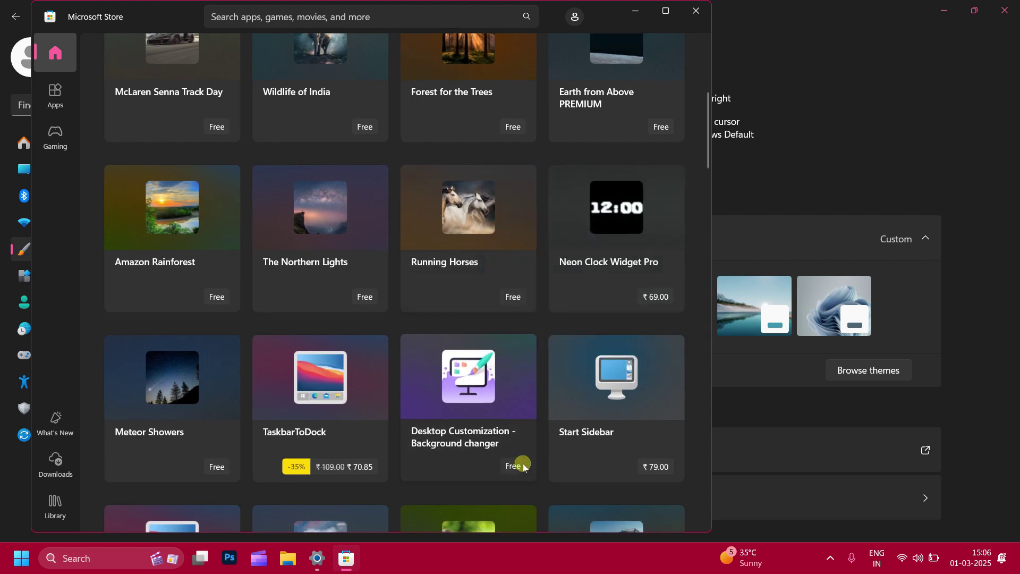
click(833, 320)
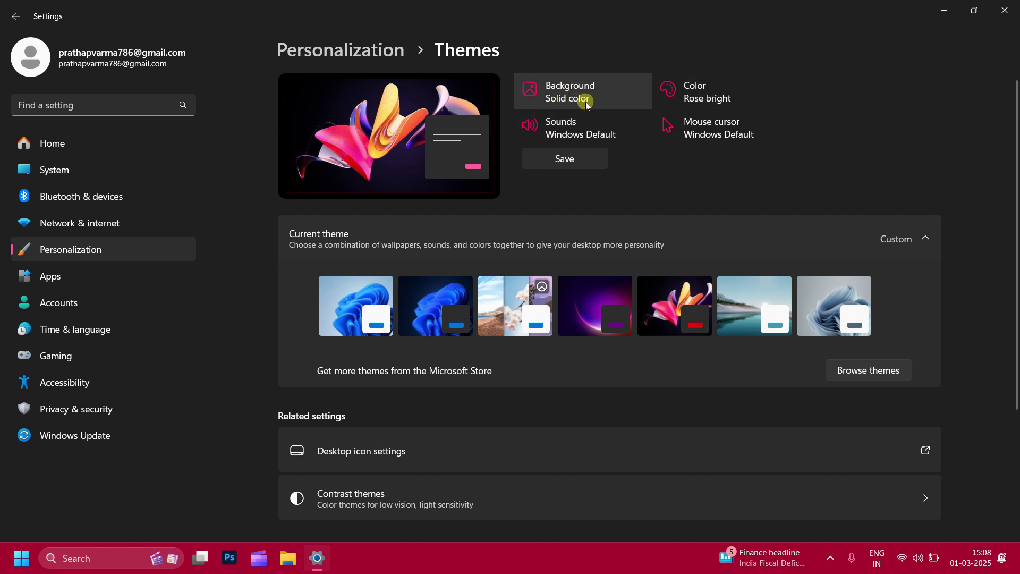
Step: View the theme's color settings and its sound scheme with program events, leaving both unchanged
click(705, 94)
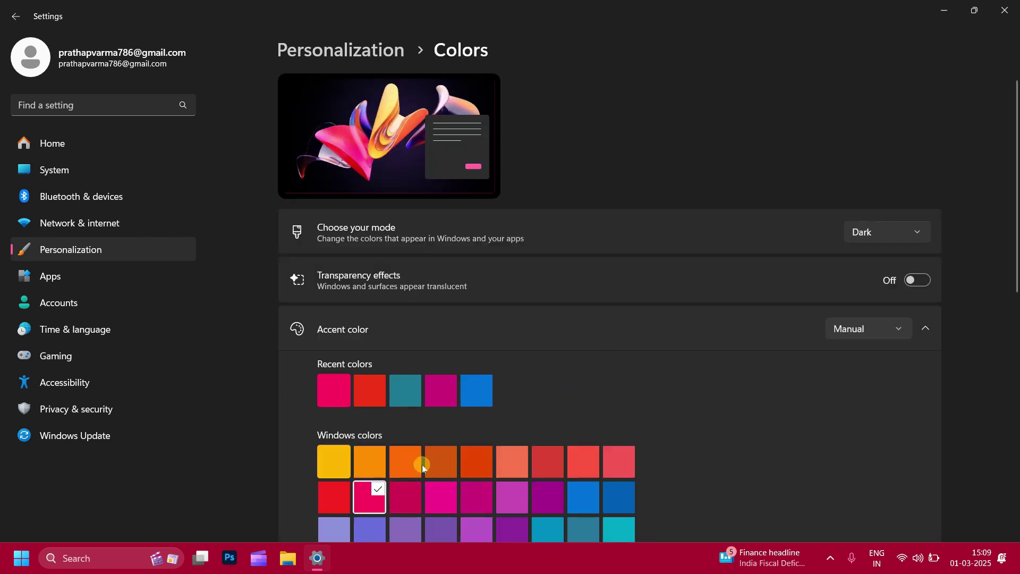
key(alt+Left)
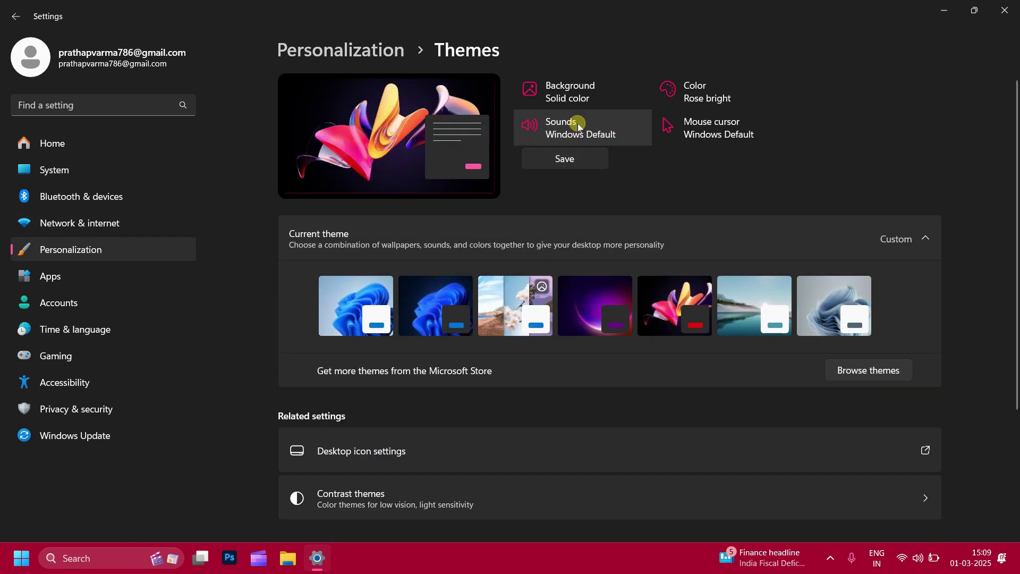
click(577, 124)
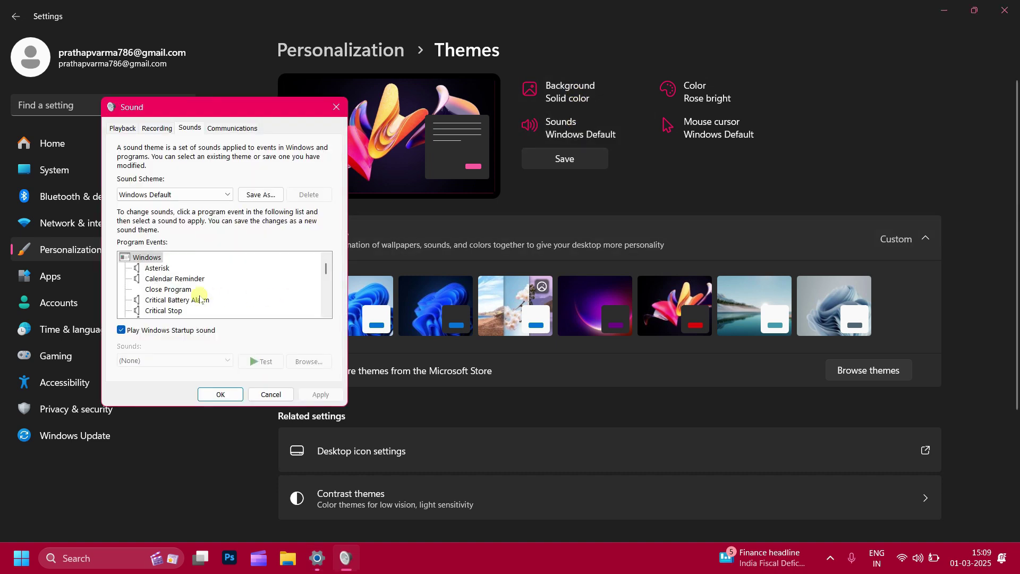
scroll(201, 300, down, 1)
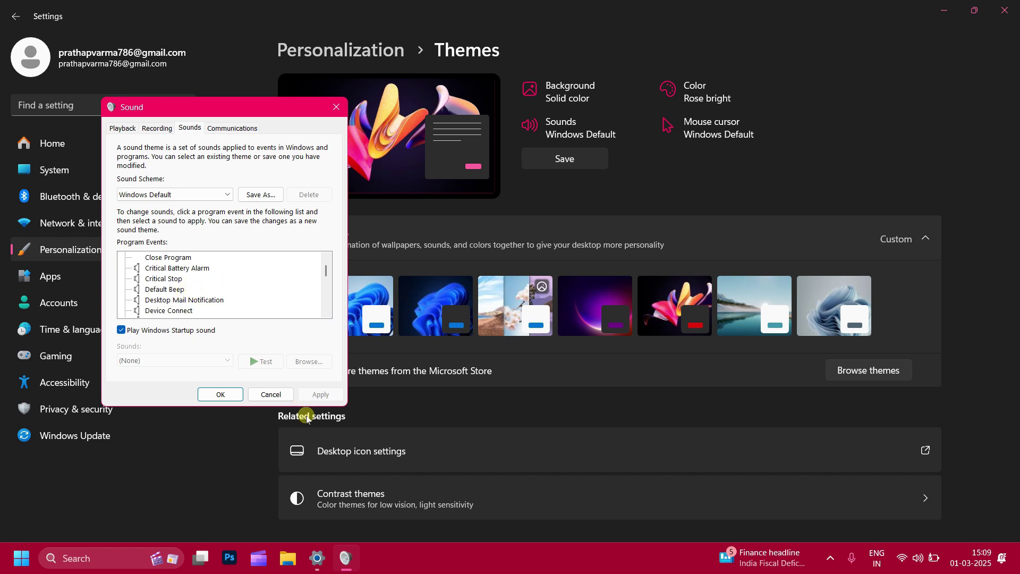
click(271, 395)
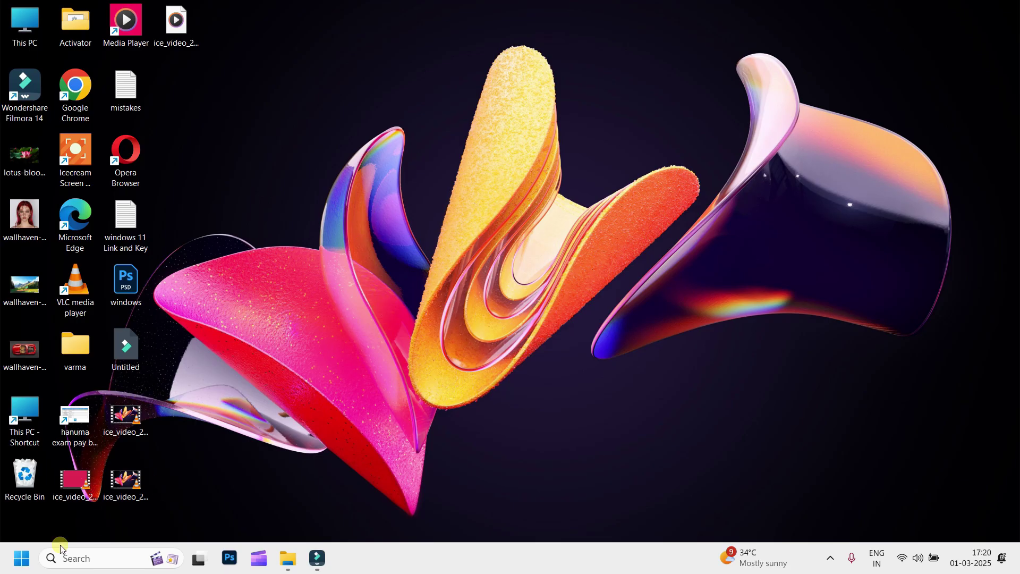
Step: Open the Mouse pointer and touch settings under Accessibility and examine the pointer style, size and touch indicator options
click(21, 558)
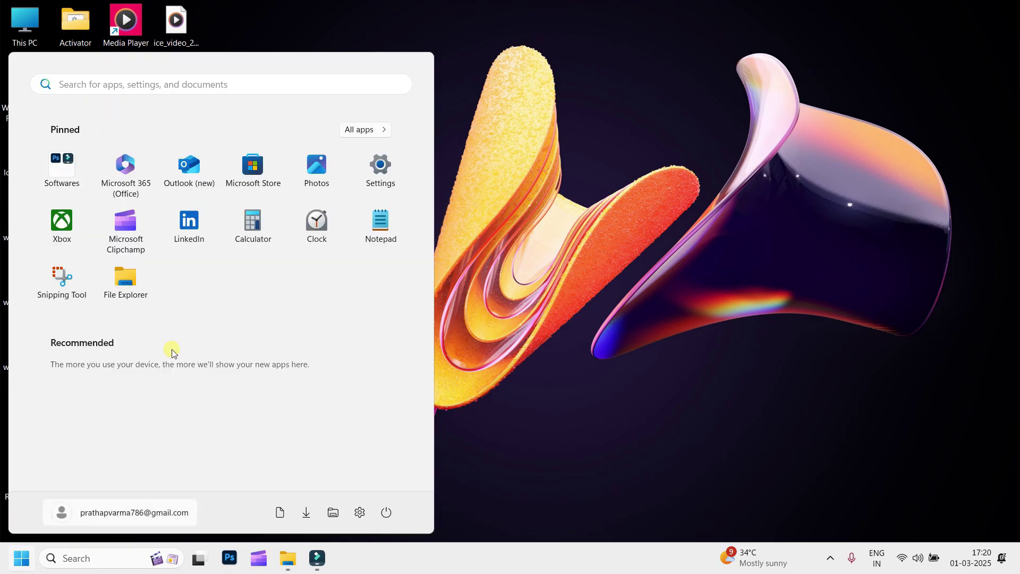
click(381, 165)
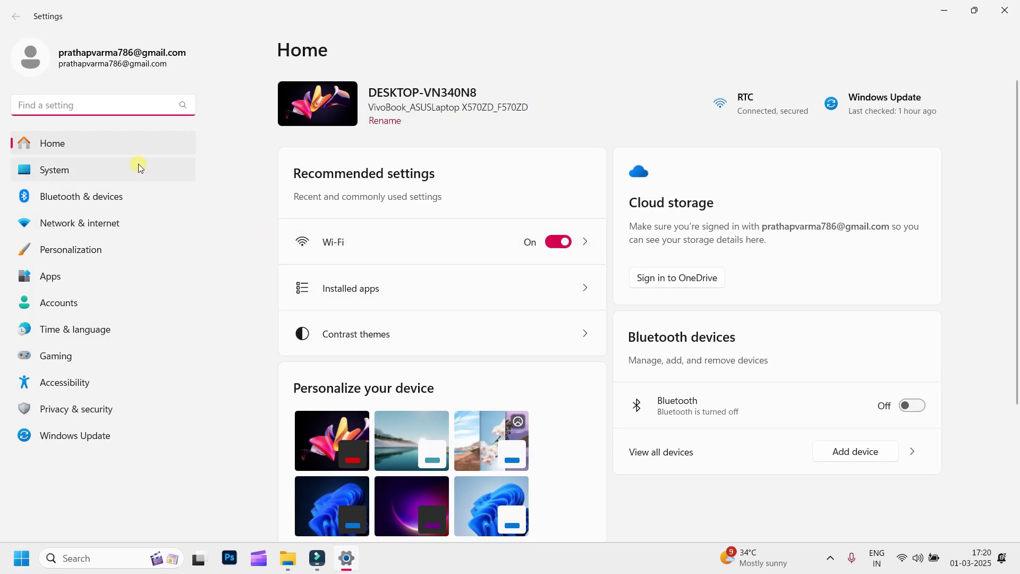
click(82, 385)
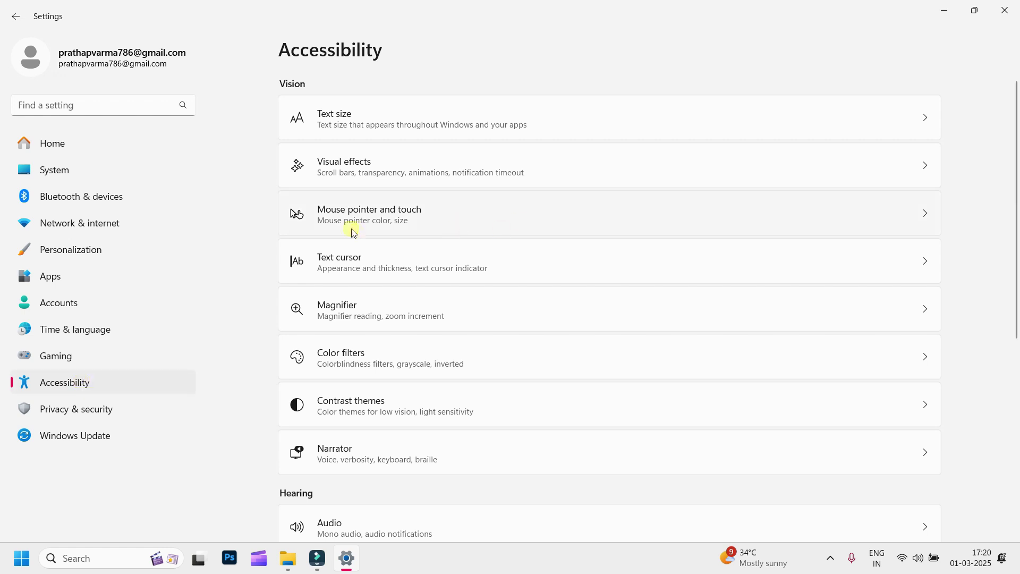
click(401, 218)
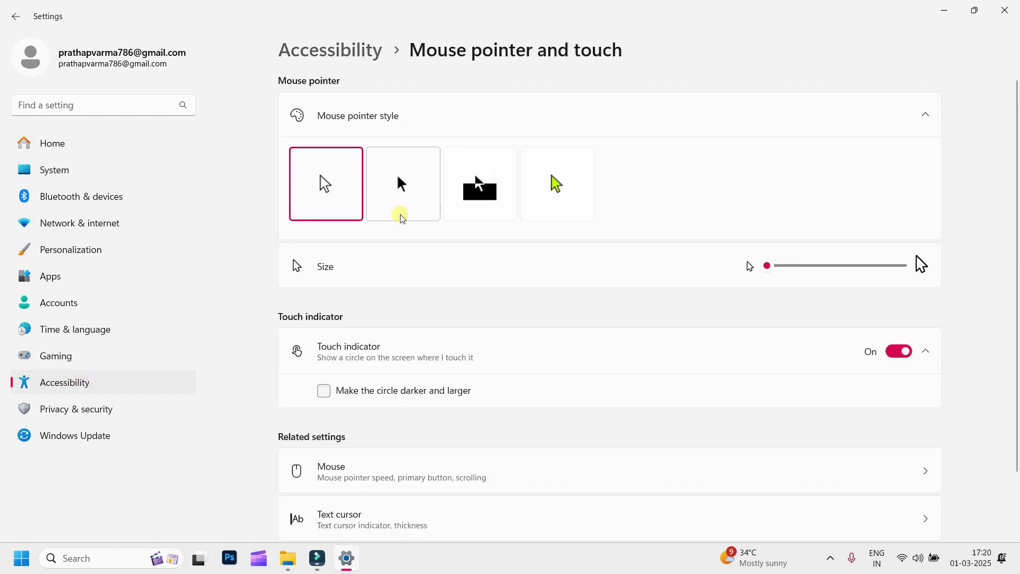
scroll(420, 260, down, 1)
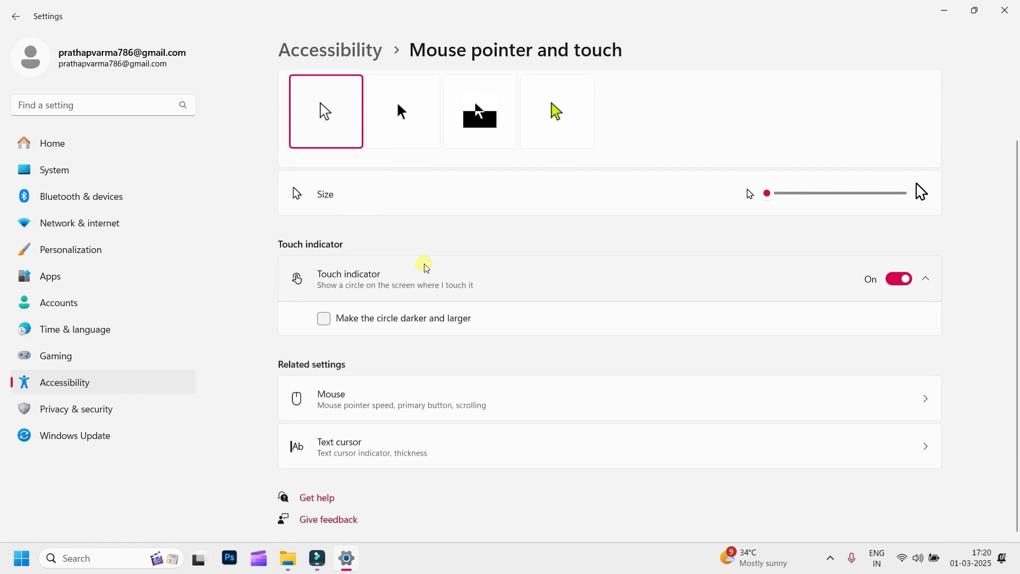
scroll(468, 344, up, 1)
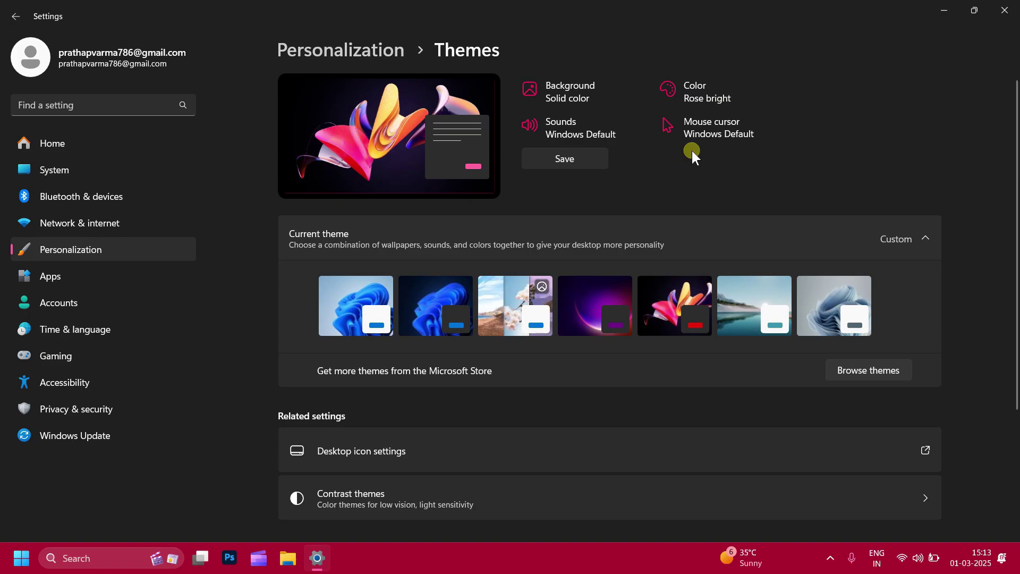
Step: Enable the Computer icon in the Themes page's desktop icon settings and apply the change
scroll(692, 153, down, 1)
scroll(556, 218, down, 2)
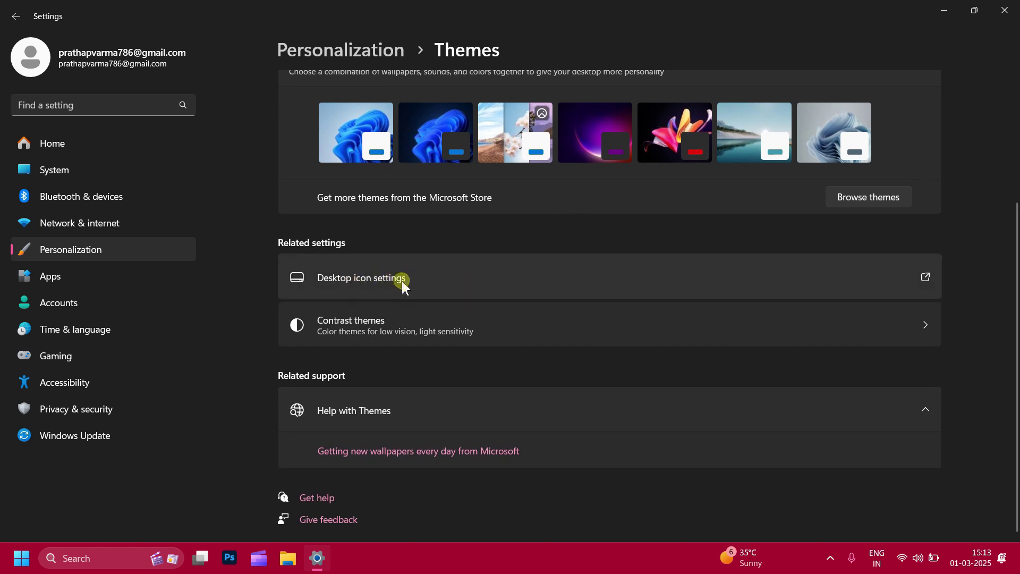
click(486, 276)
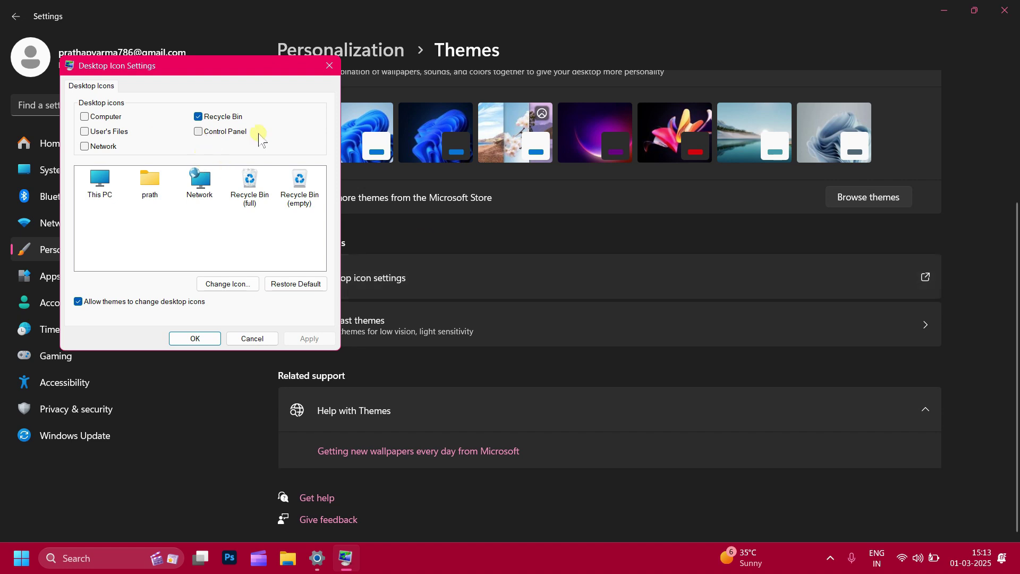
click(85, 117)
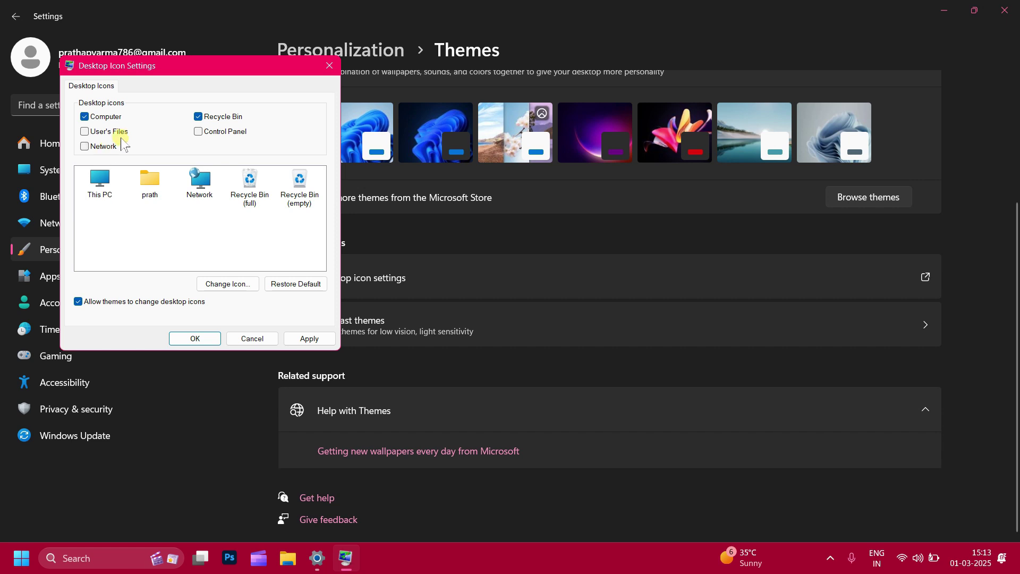
click(318, 339)
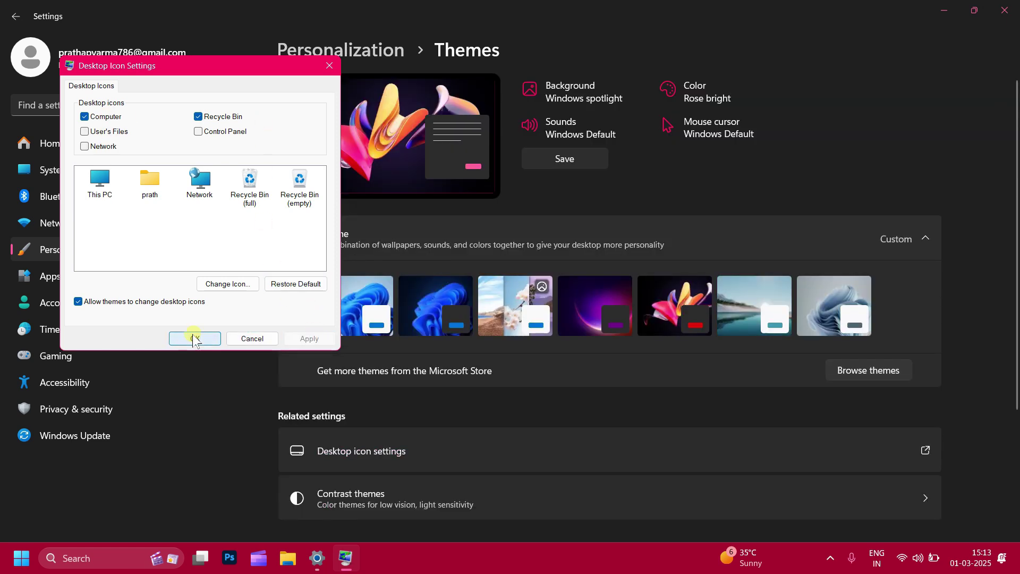
click(194, 338)
Step: Return to the main Personalization page and look over the remaining categories down to Device usage
scroll(633, 363, down, 3)
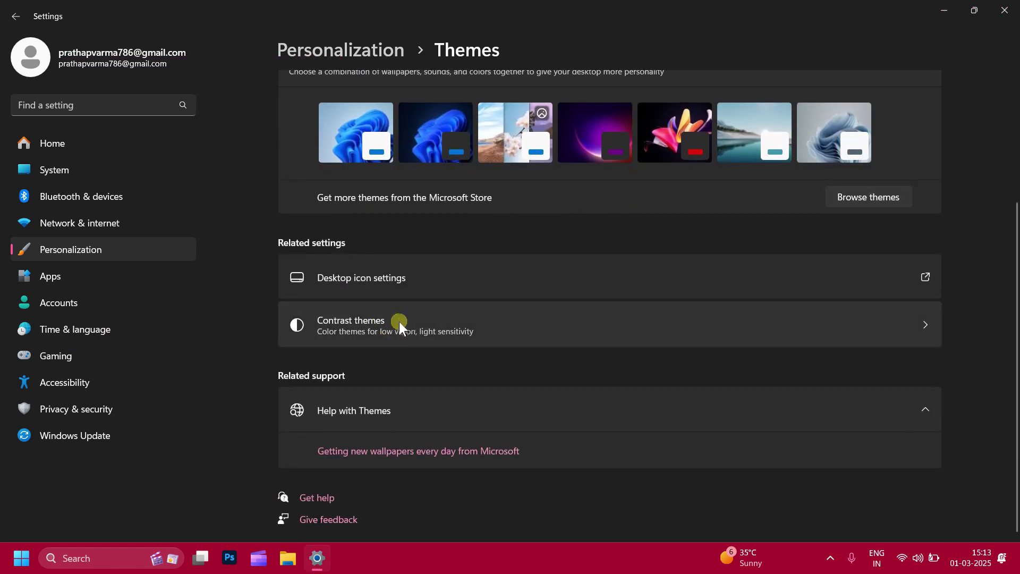
click(117, 250)
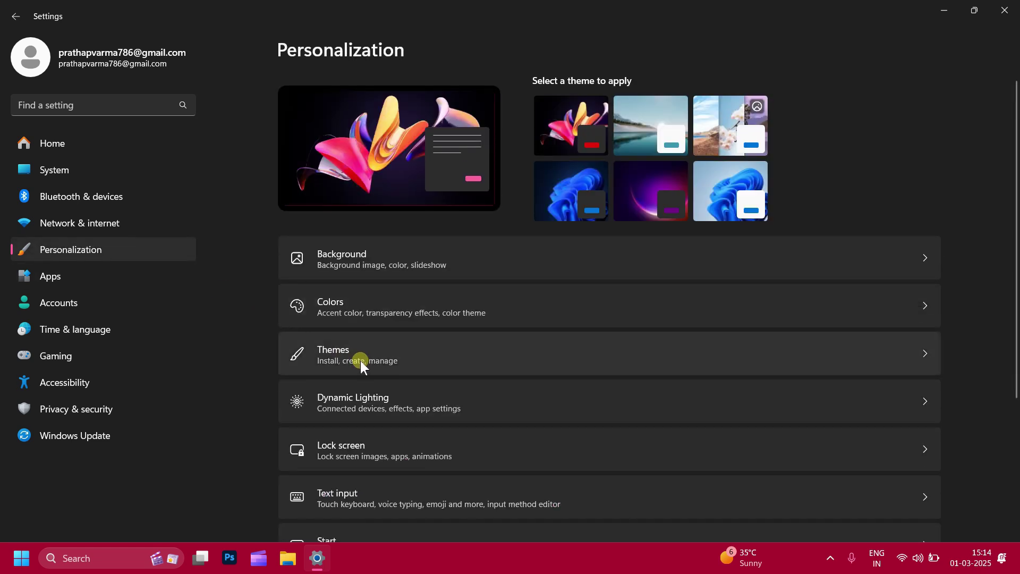
scroll(368, 353, down, 3)
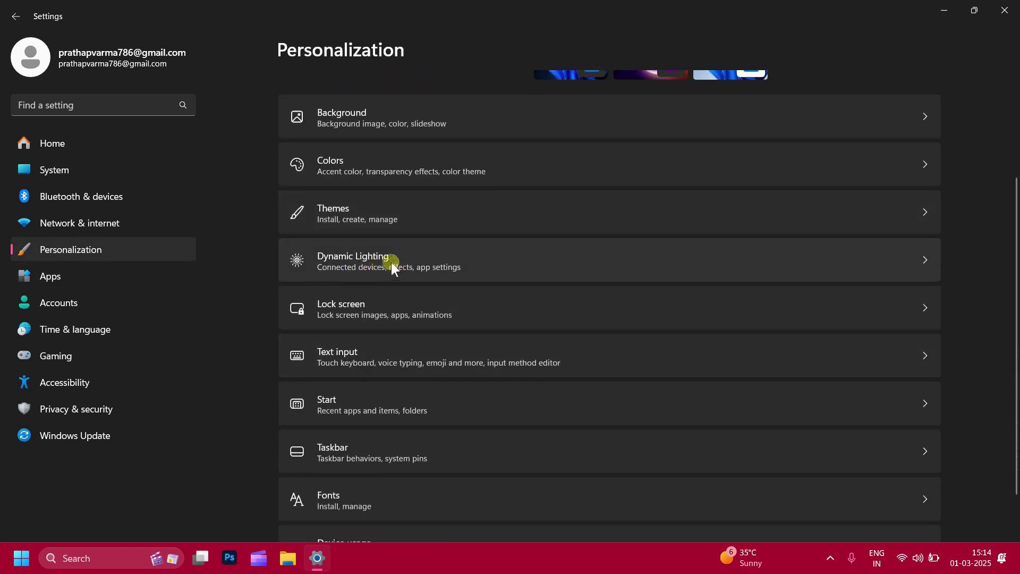
scroll(294, 241, down, 1)
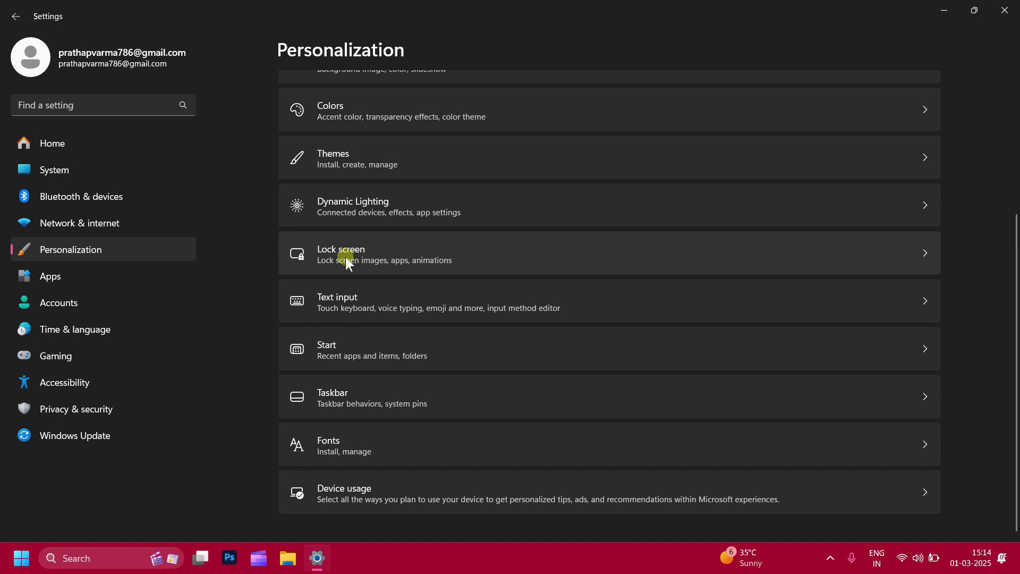
Step: Set the lock screen to Picture and choose the wallhaven-m3xvzm image from the Desktop folder
click(368, 252)
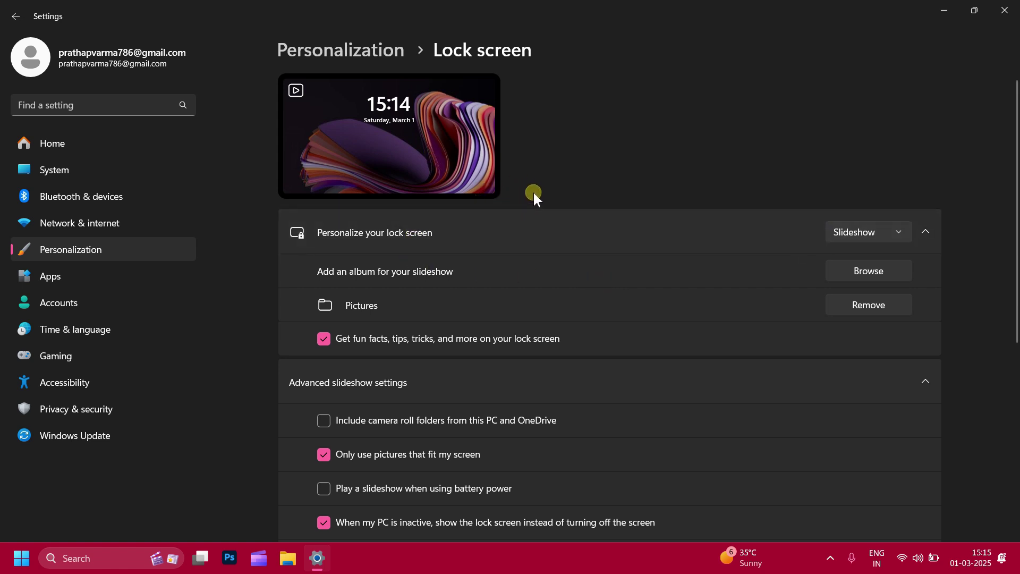
click(870, 234)
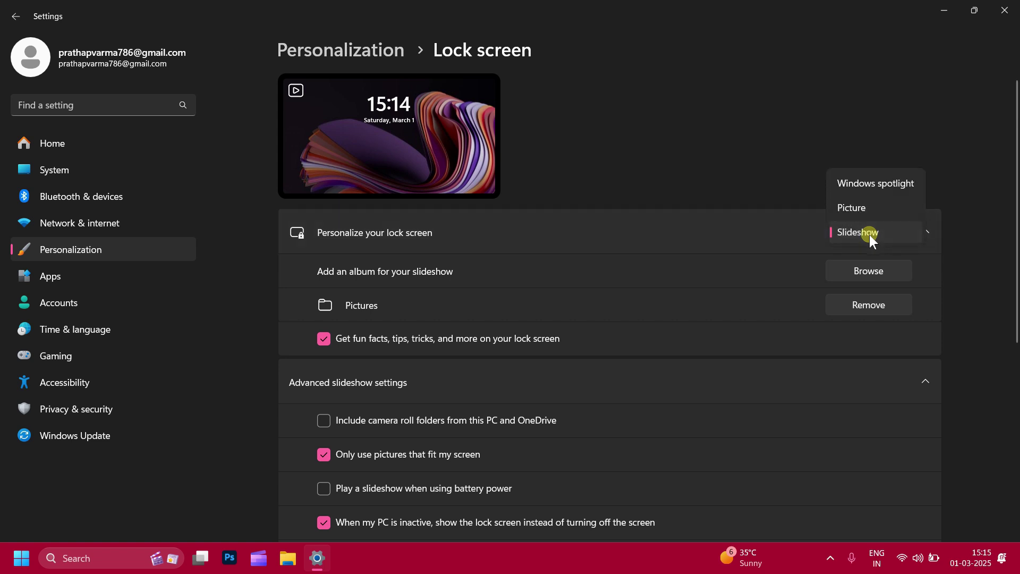
click(860, 207)
click(866, 374)
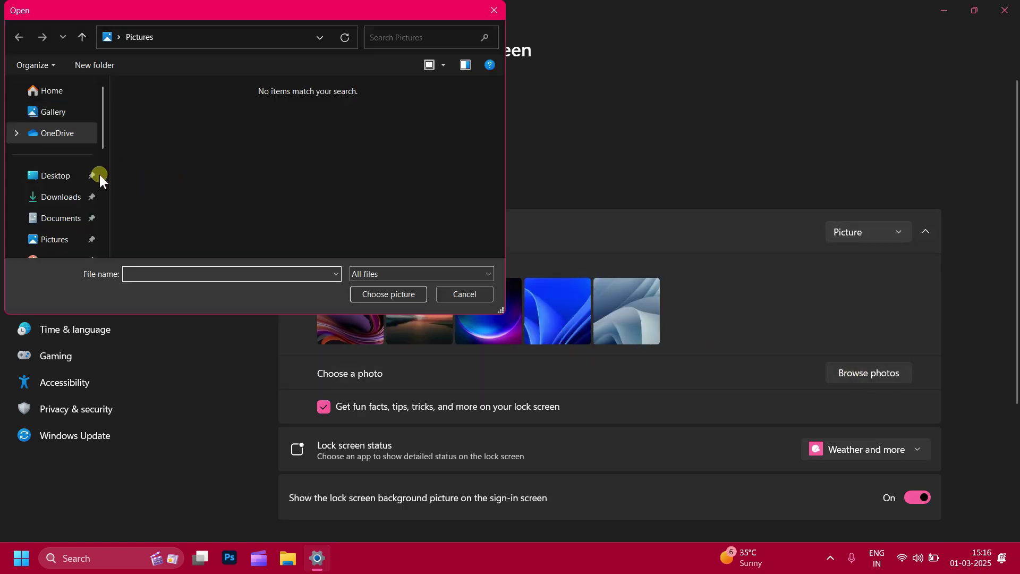
click(56, 176)
scroll(265, 155, down, 1)
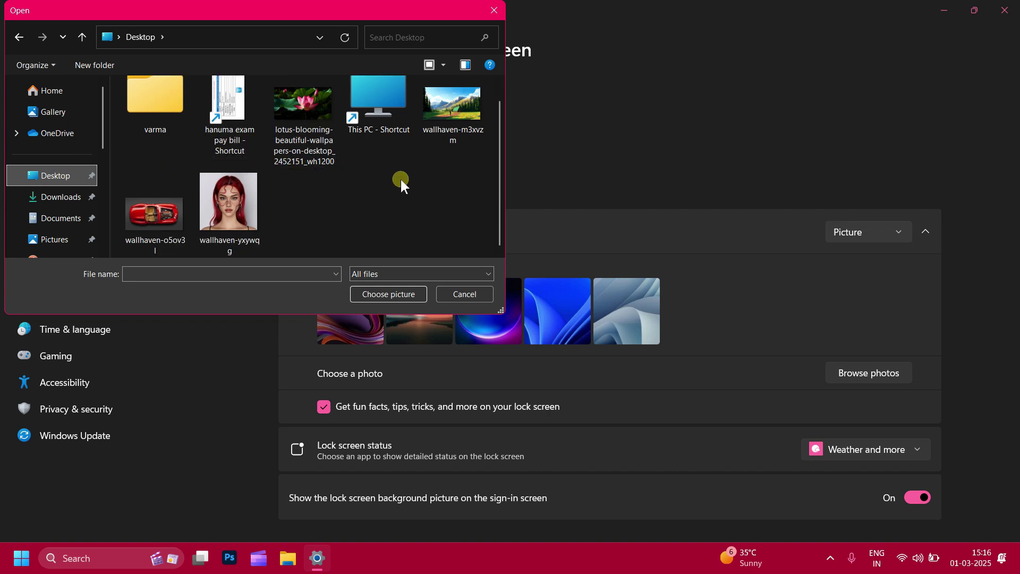
click(456, 118)
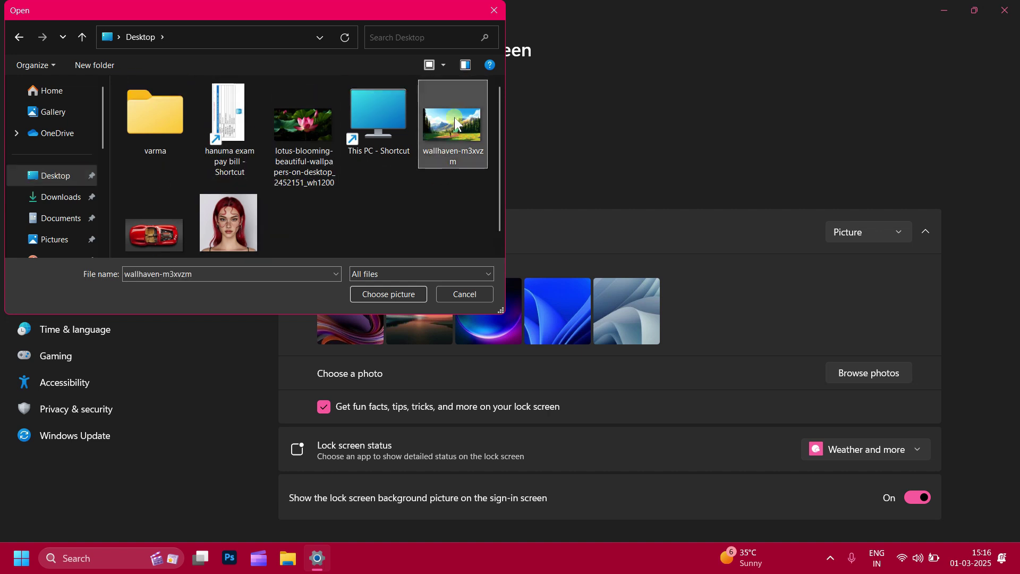
click(376, 291)
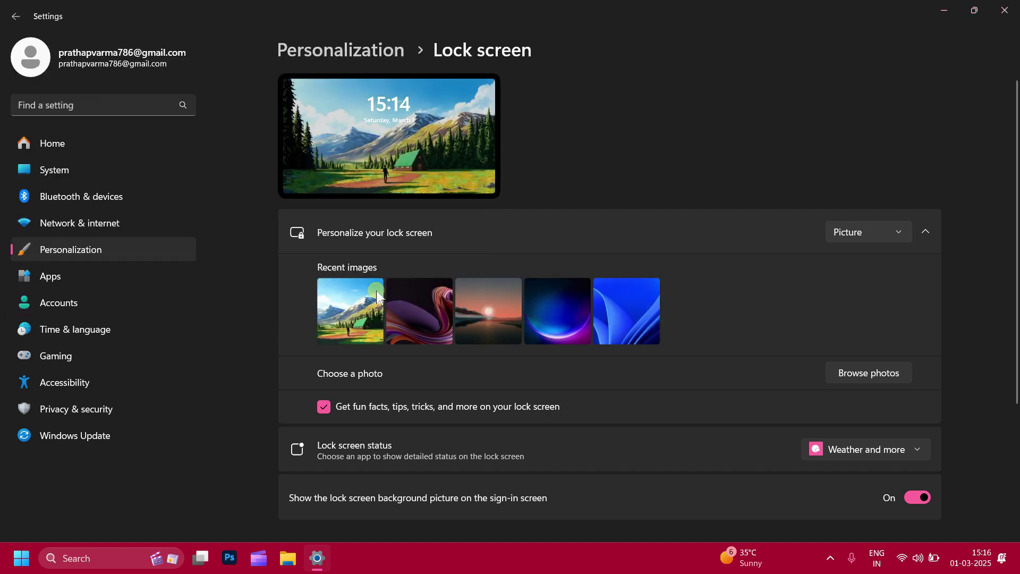
Step: Review the lock screen background types and turn off fun facts, tips and tricks on the lock screen
click(850, 240)
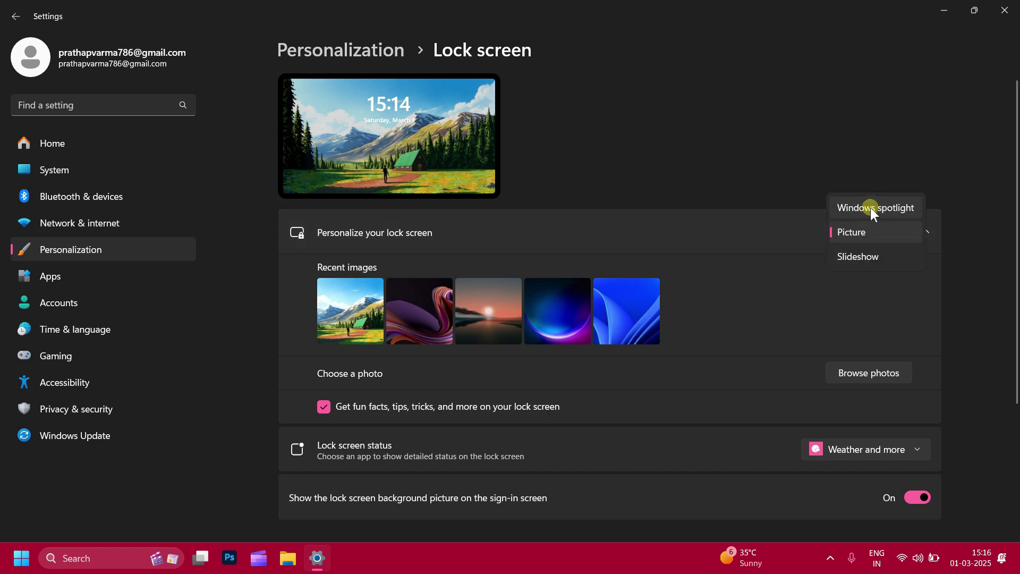
click(753, 306)
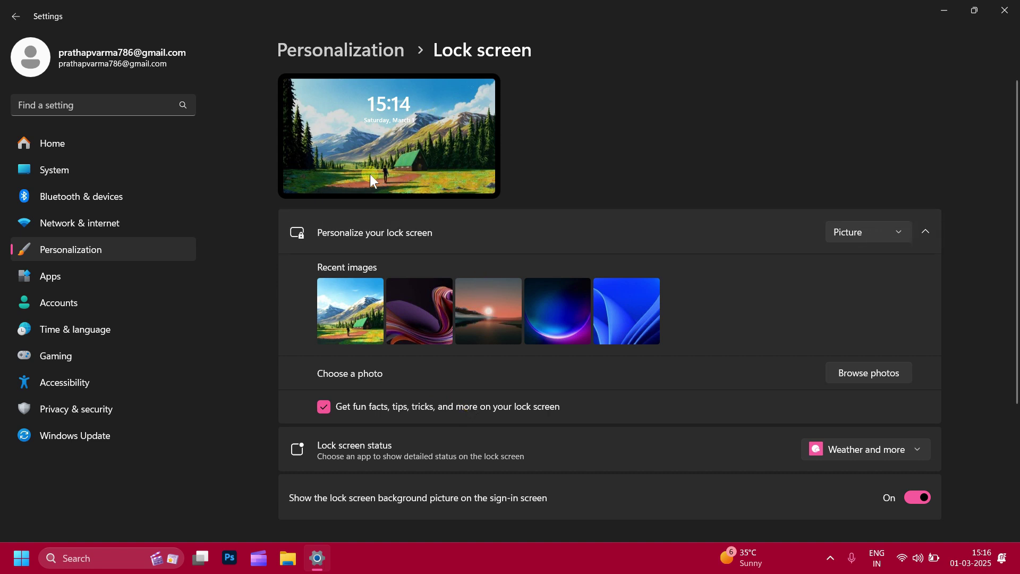
click(322, 409)
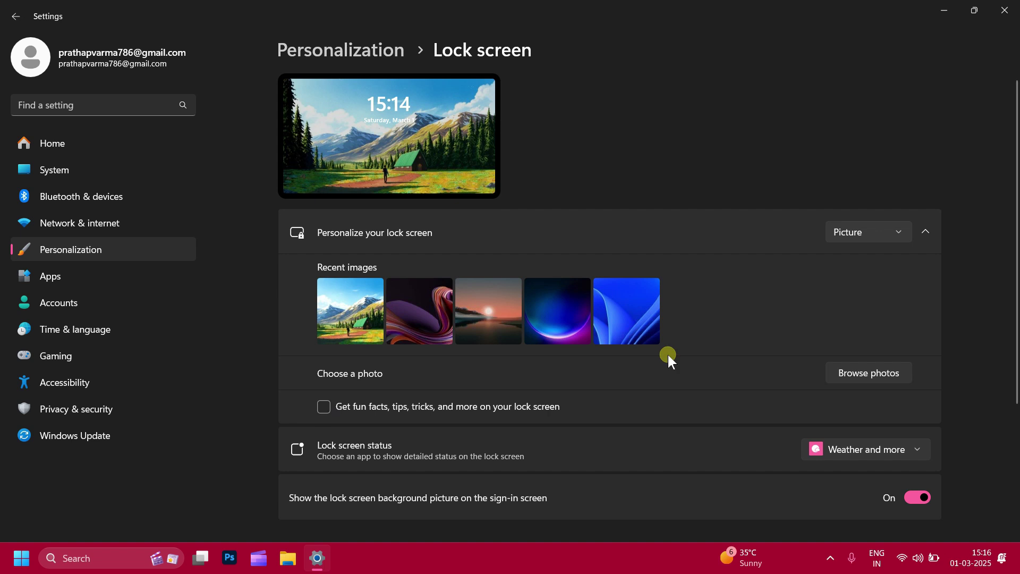
Step: Open the Text input personalization settings and apply the Light input theme
click(73, 248)
scroll(566, 398, down, 3)
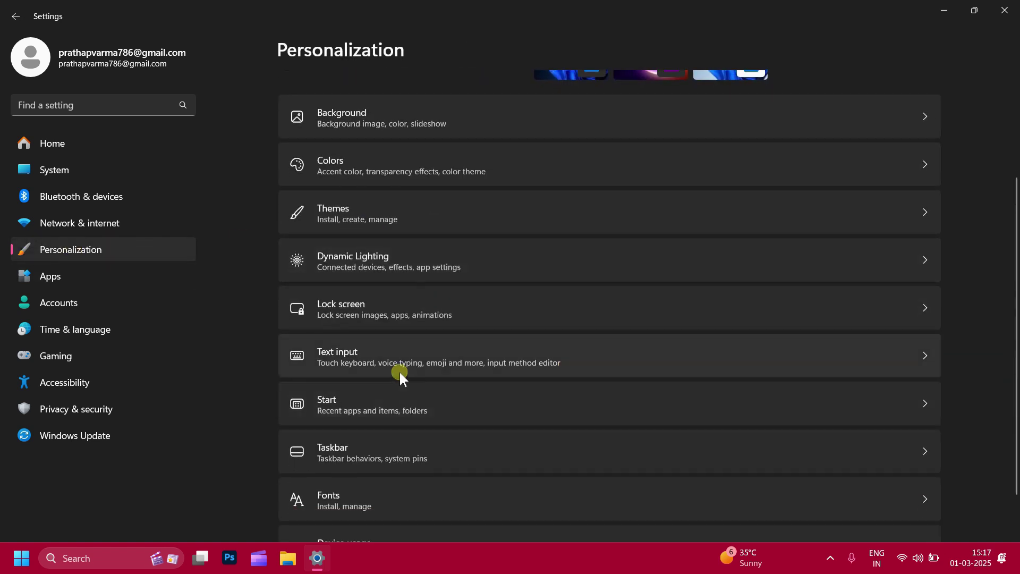
click(401, 358)
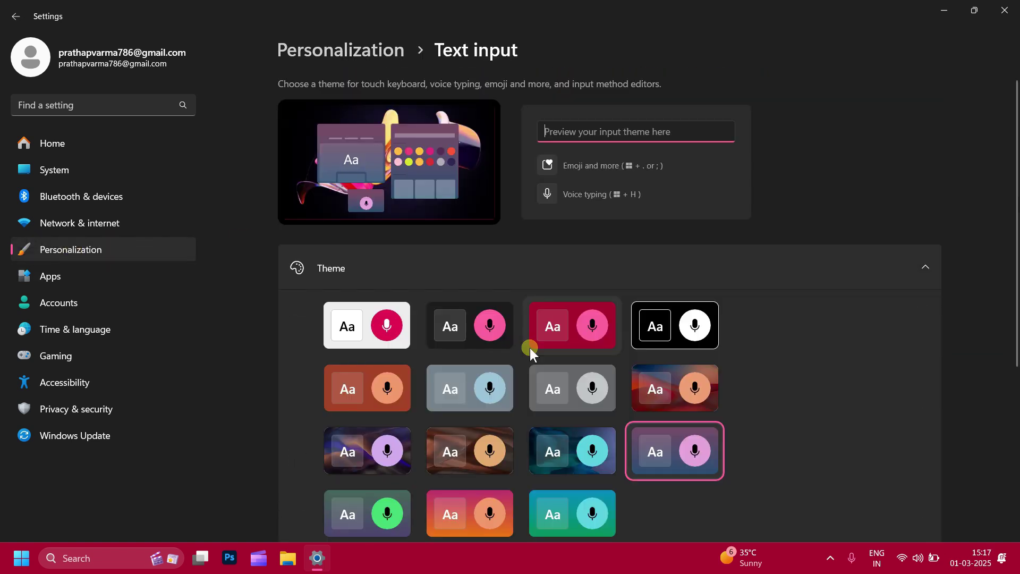
scroll(579, 336, down, 3)
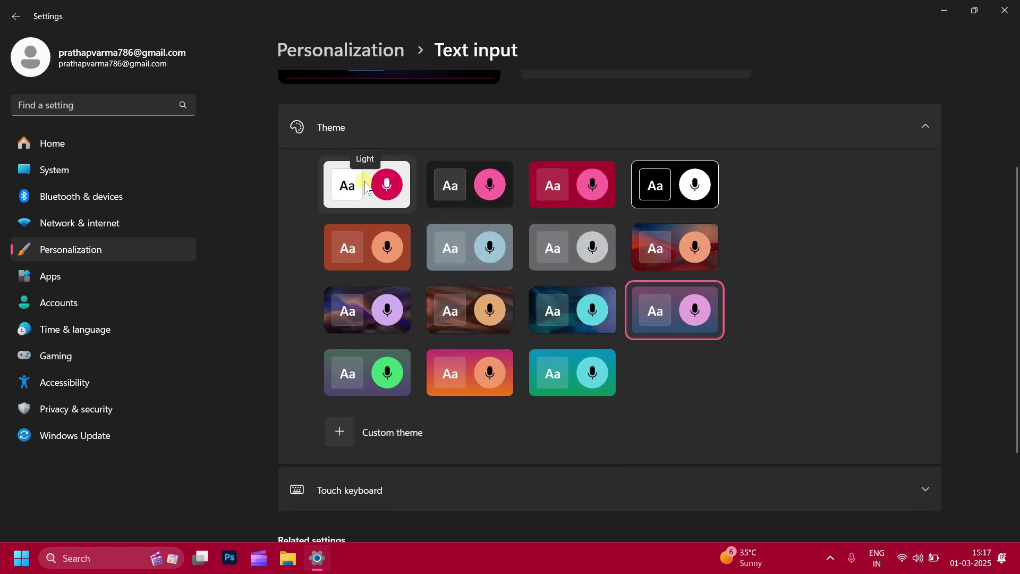
click(370, 196)
scroll(397, 420, down, 1)
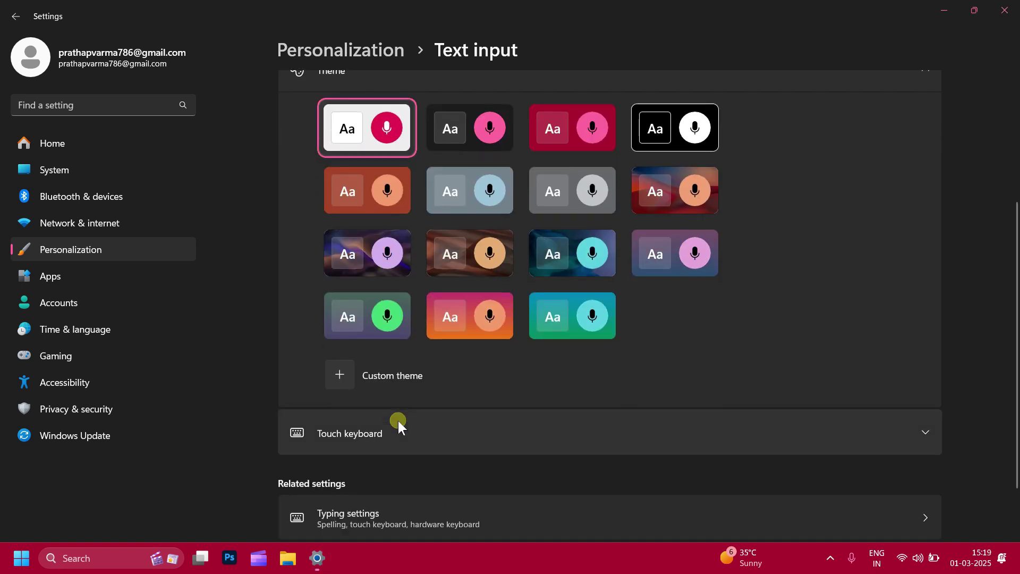
Step: Expand the touch keyboard options, set the keyboard size slightly below the middle of its range and the key text size to Large
click(932, 436)
scroll(887, 387, down, 3)
drag(822, 328, 847, 333)
drag(847, 260, 806, 267)
click(1006, 369)
click(900, 396)
click(900, 396)
click(900, 397)
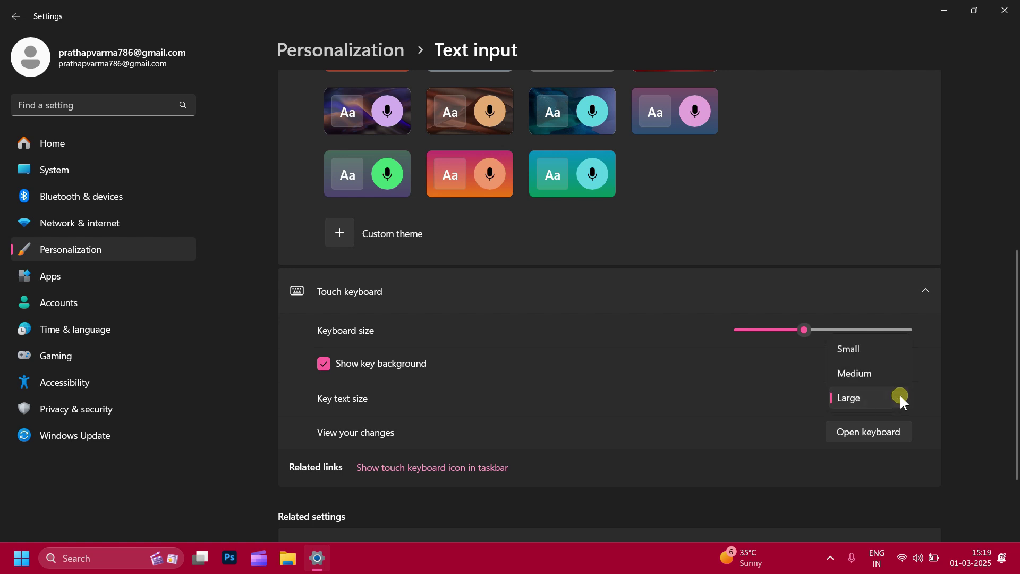
click(856, 398)
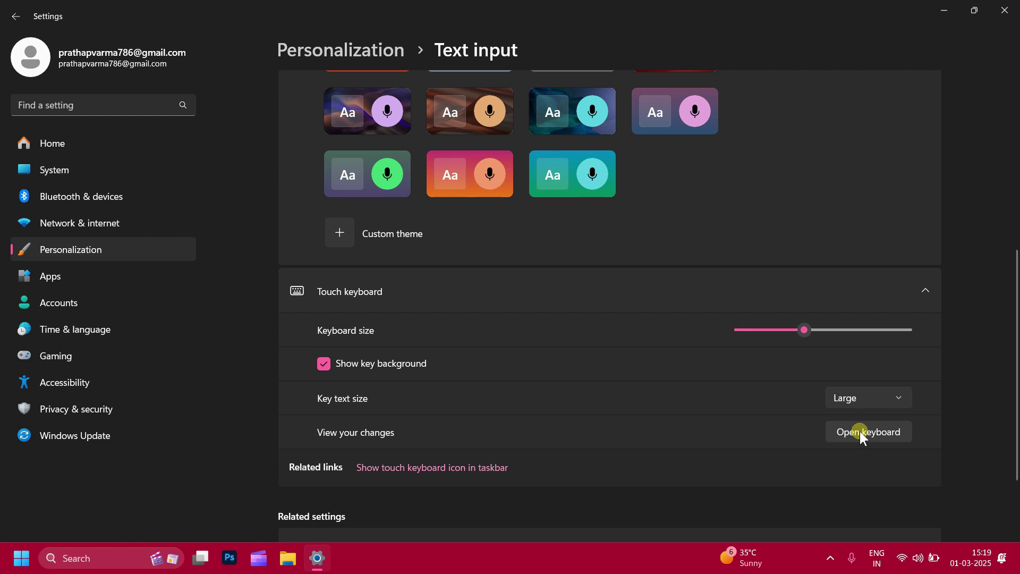
Step: Open the touch keyboard to preview the changes, and close it
click(860, 432)
click(1005, 367)
scroll(727, 282, up, 3)
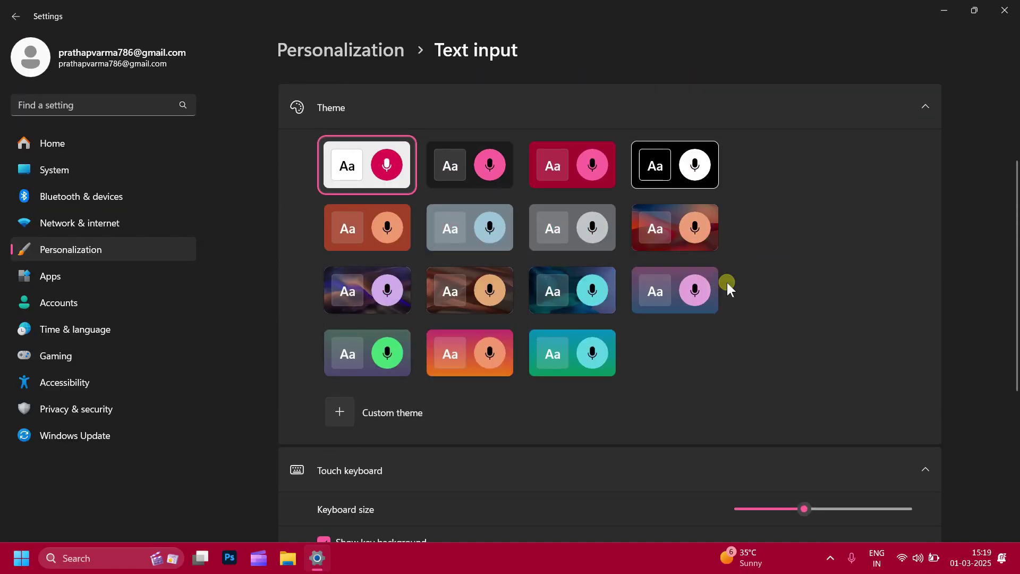
Step: Open the Start personalization settings and examine how the Start menu looks with the Default layout
key(alt+Left)
scroll(820, 353, down, 5)
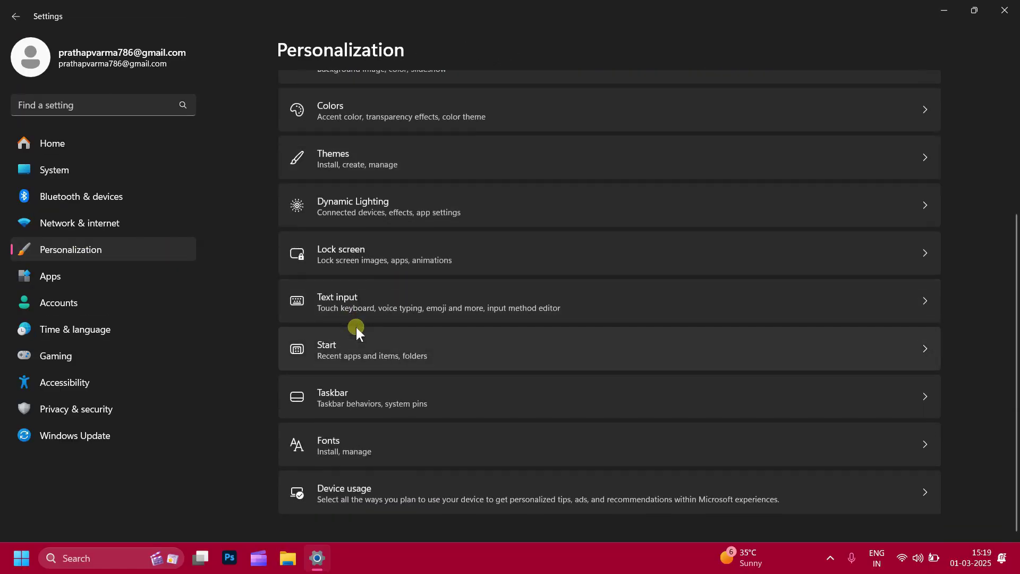
click(343, 350)
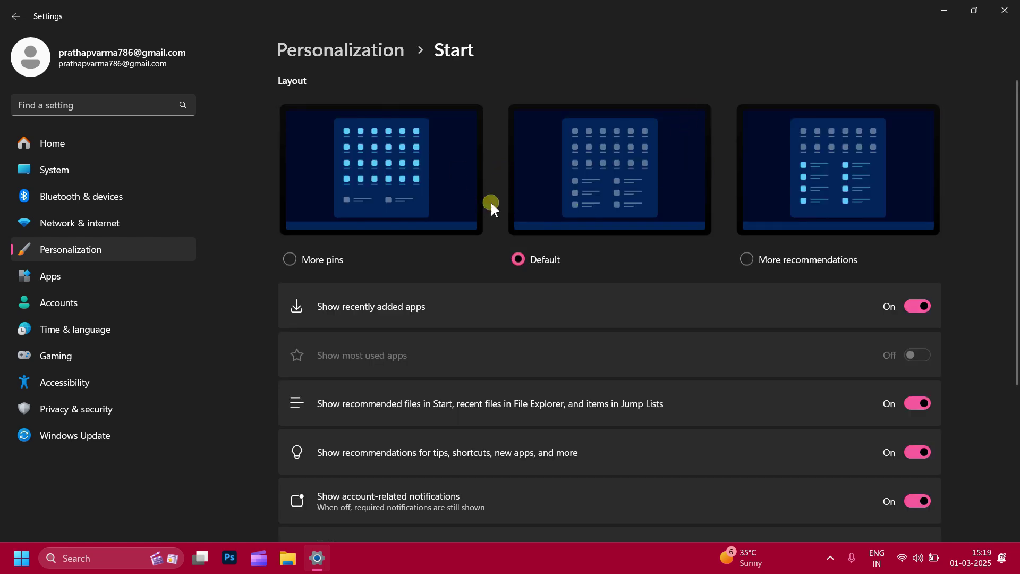
click(21, 559)
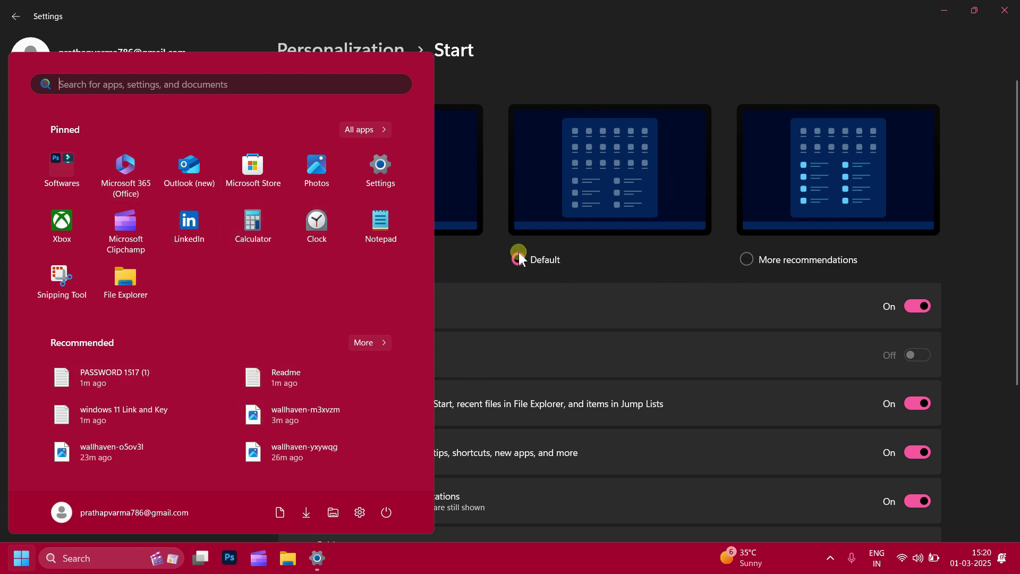
click(651, 256)
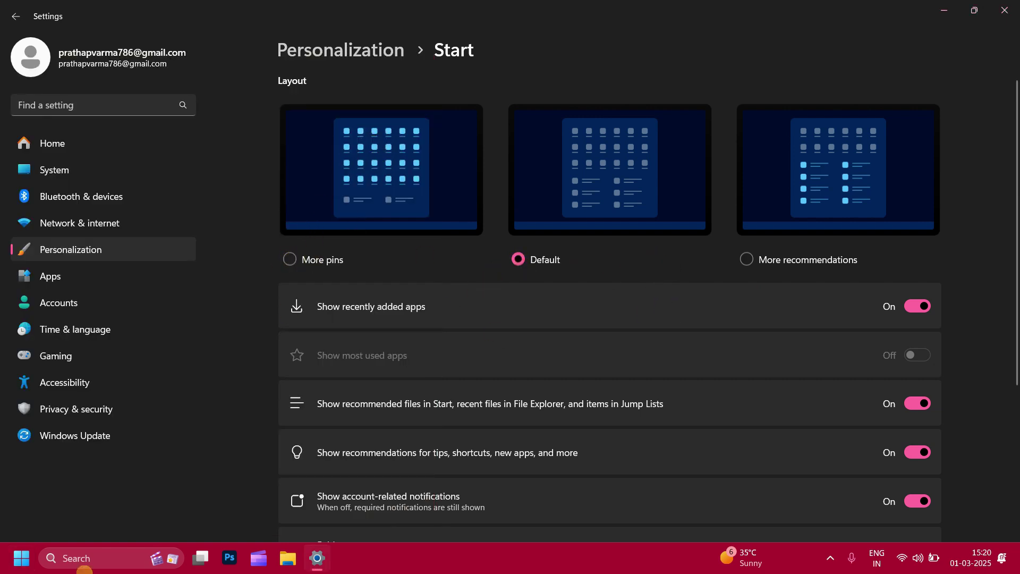
click(21, 558)
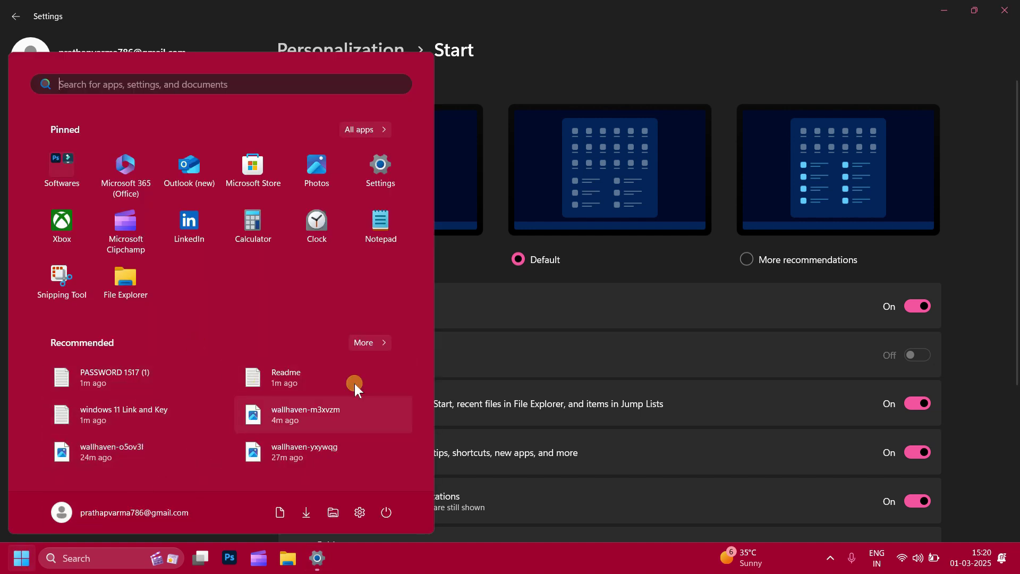
click(478, 265)
Step: Try the More pins and More recommendations layouts, check each in the Start menu, and restore the Default layout
click(330, 260)
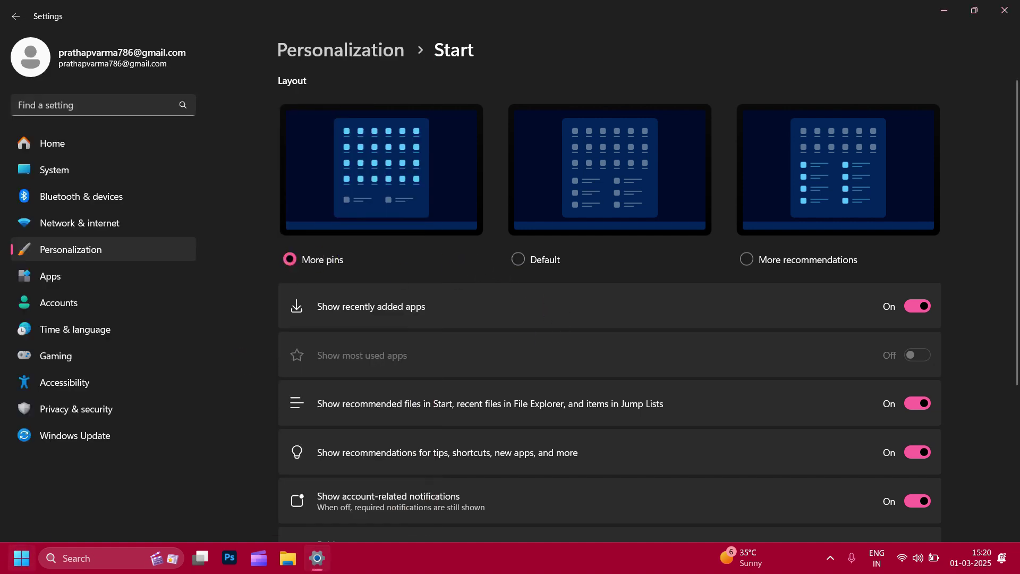
click(21, 558)
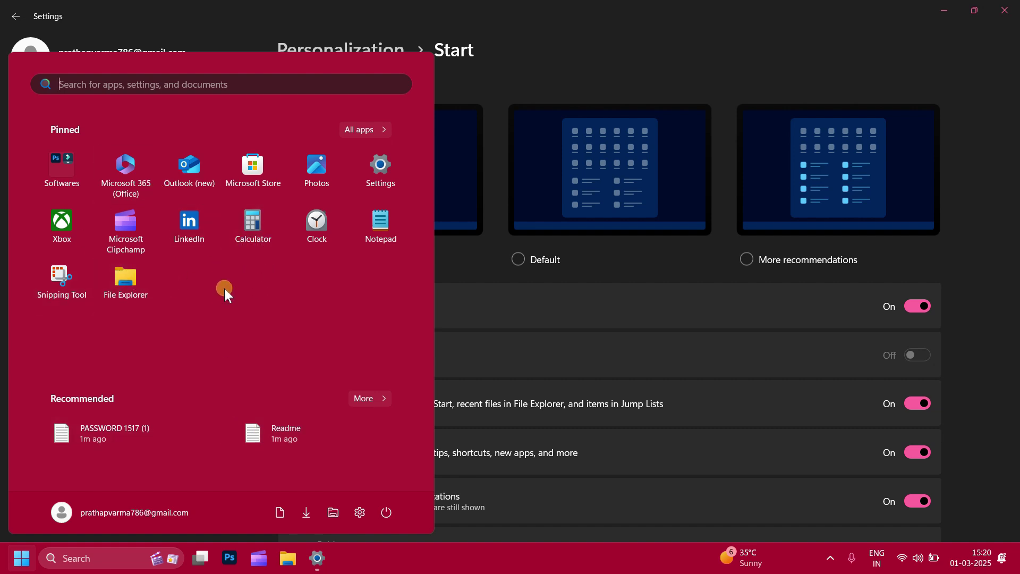
key(Escape)
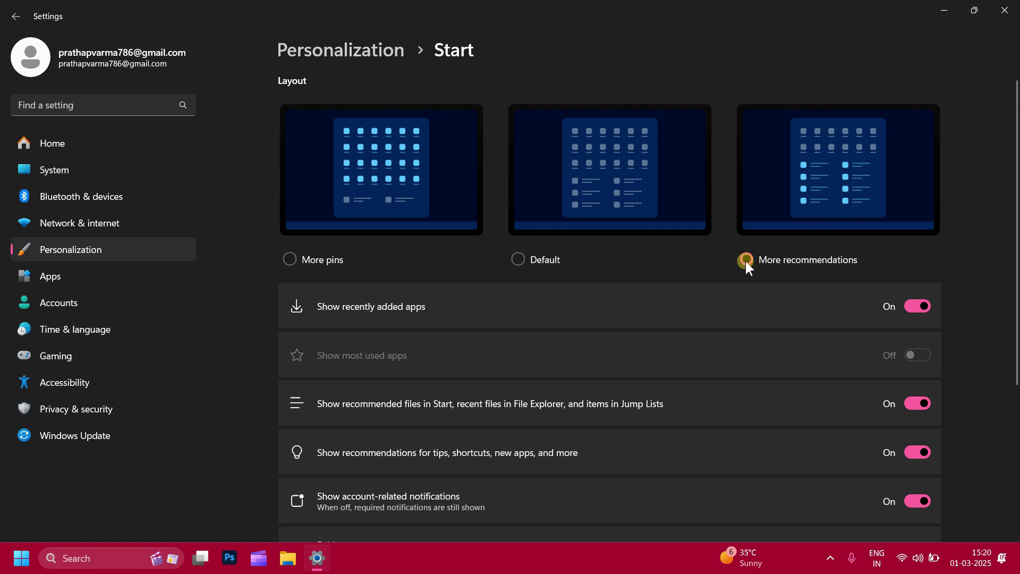
click(21, 558)
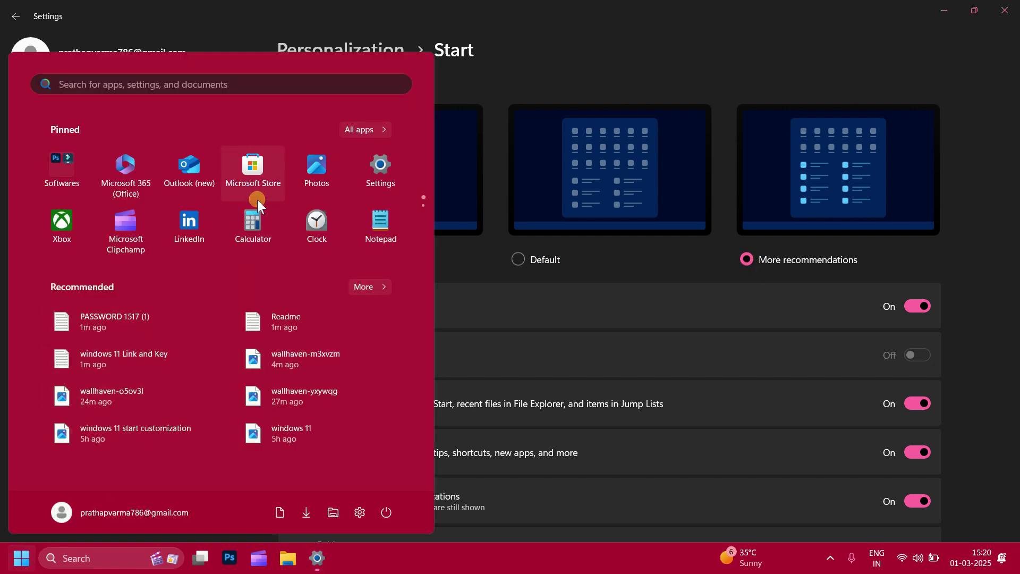
click(534, 257)
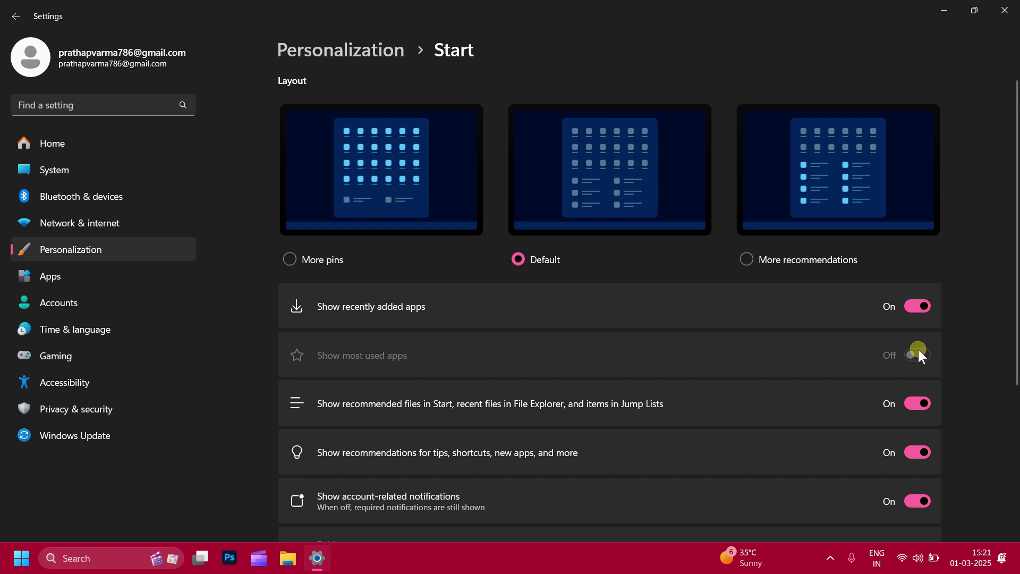
Step: Examine the app list access and the recommended files in the Start menu
click(21, 558)
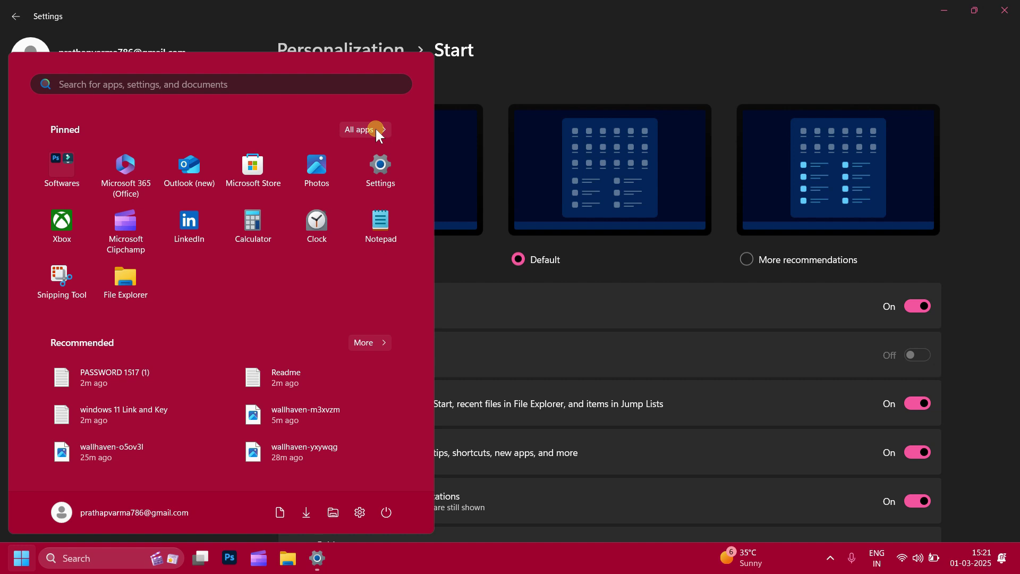
click(474, 398)
click(11, 560)
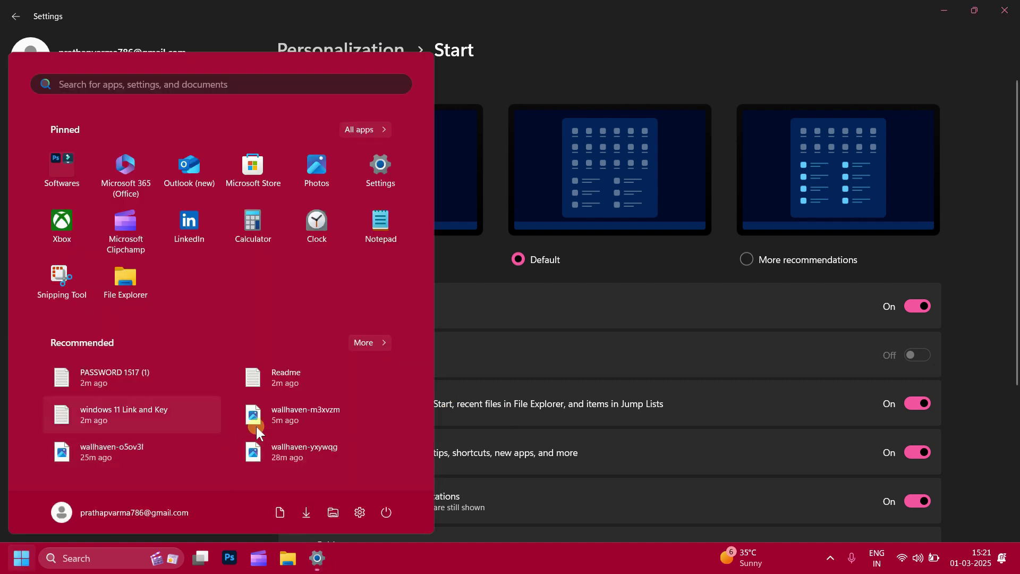
click(683, 360)
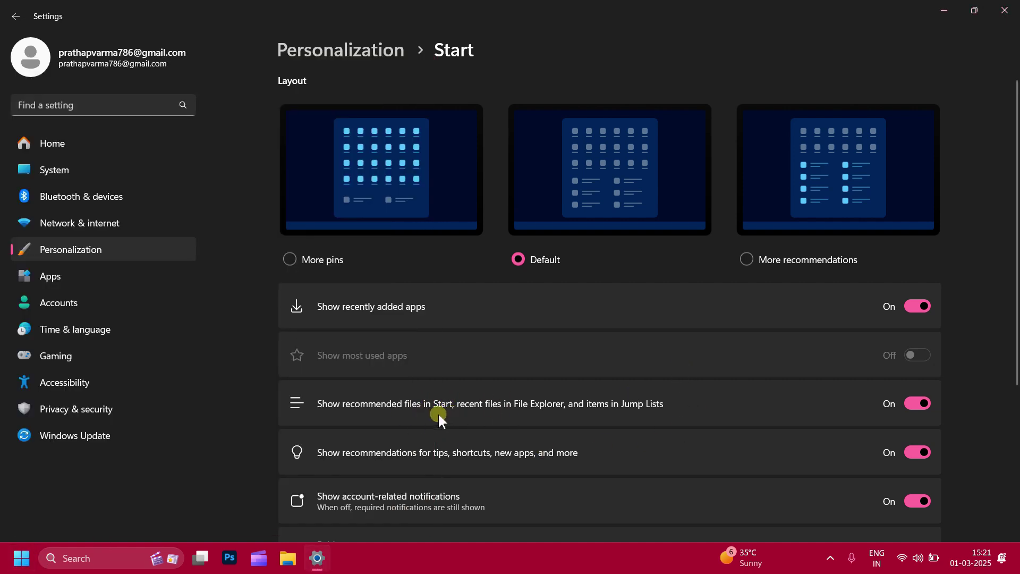
Step: Turn off recommended files in Start, File Explorer and Jump Lists, and check the Recommended area of the Start menu
click(917, 403)
click(21, 558)
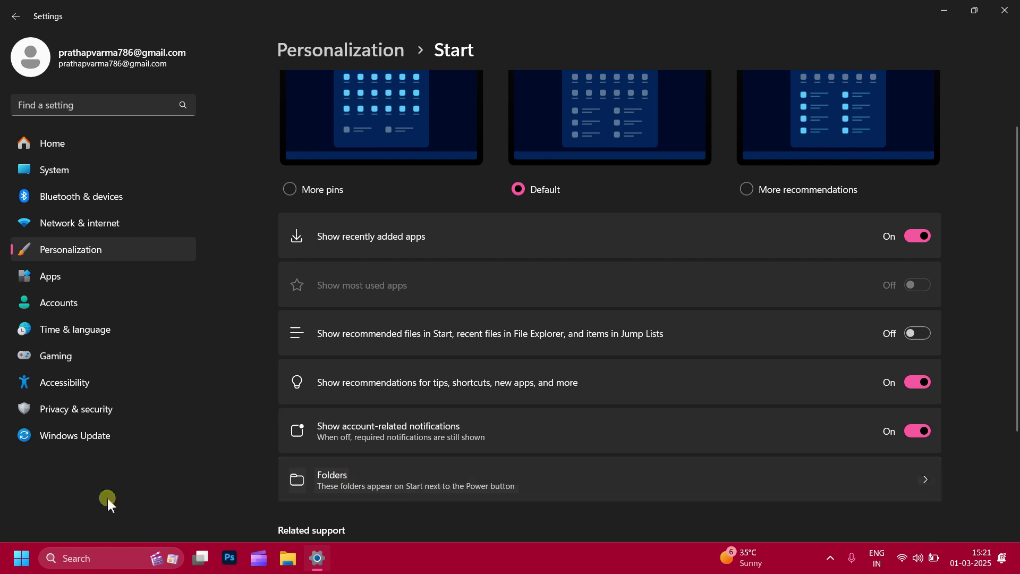
click(22, 559)
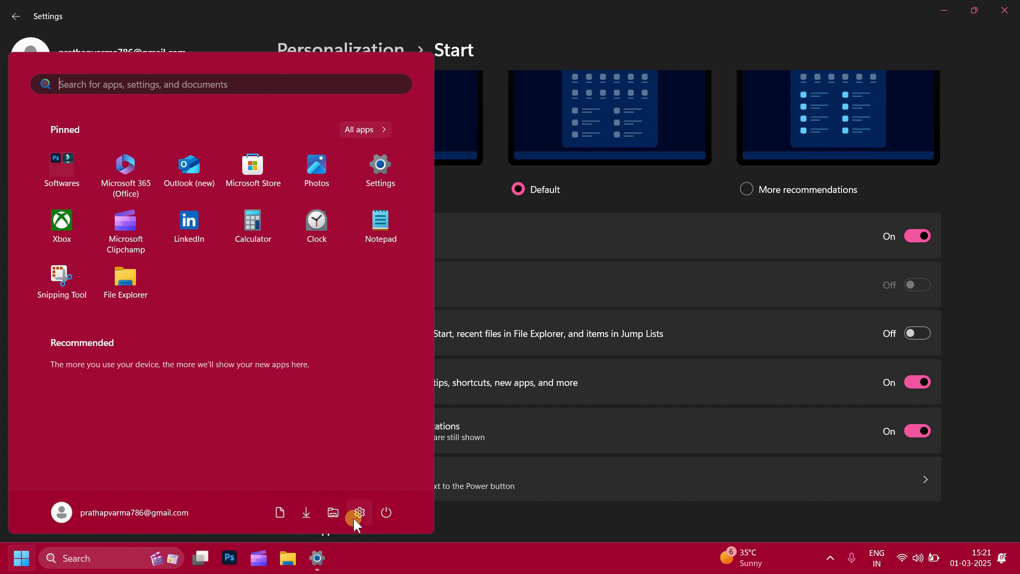
click(656, 515)
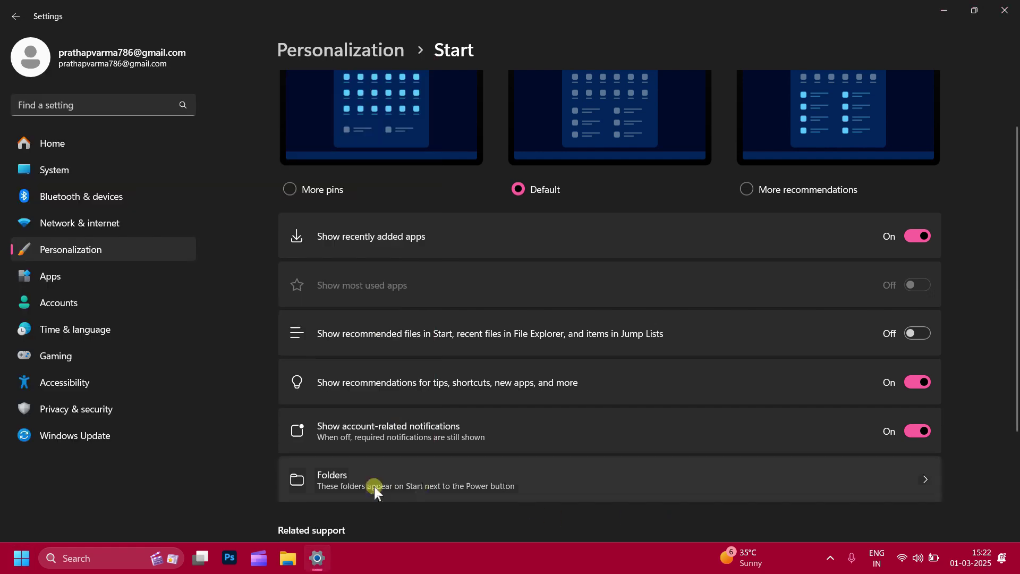
Step: Open the Start folders settings and compare them with the folder shortcuts next to the Power button in the Start menu
click(648, 480)
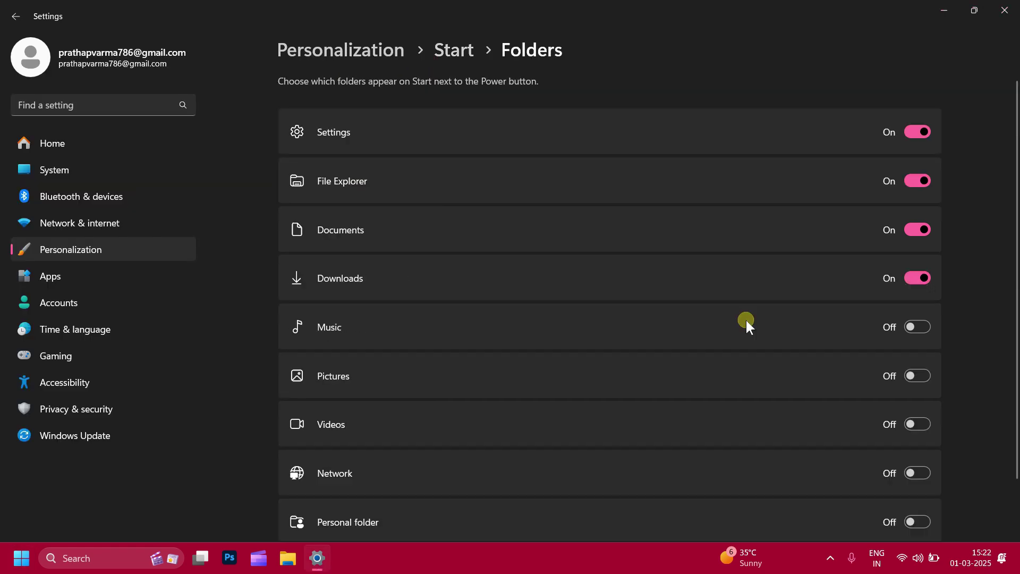
click(20, 558)
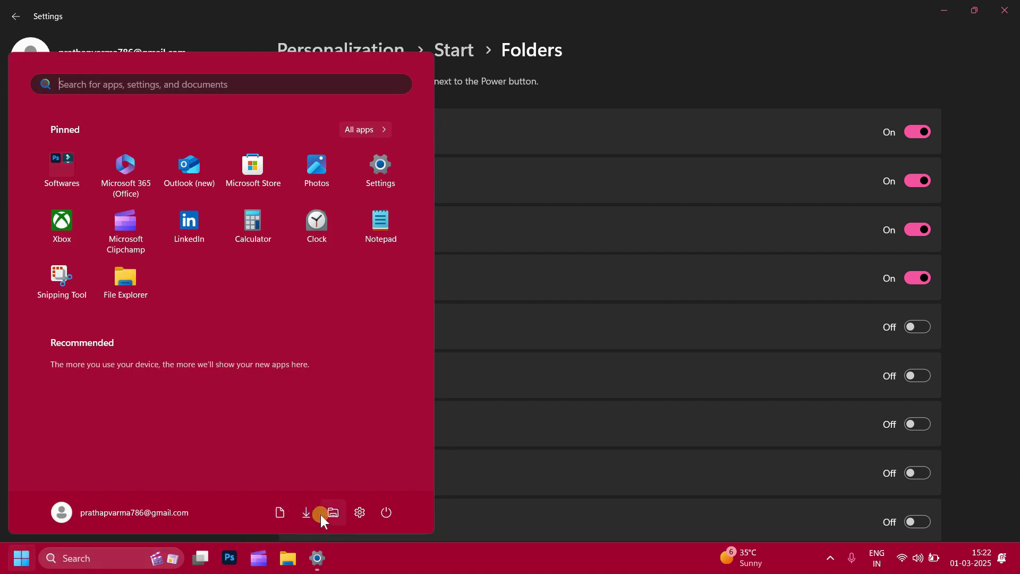
click(861, 174)
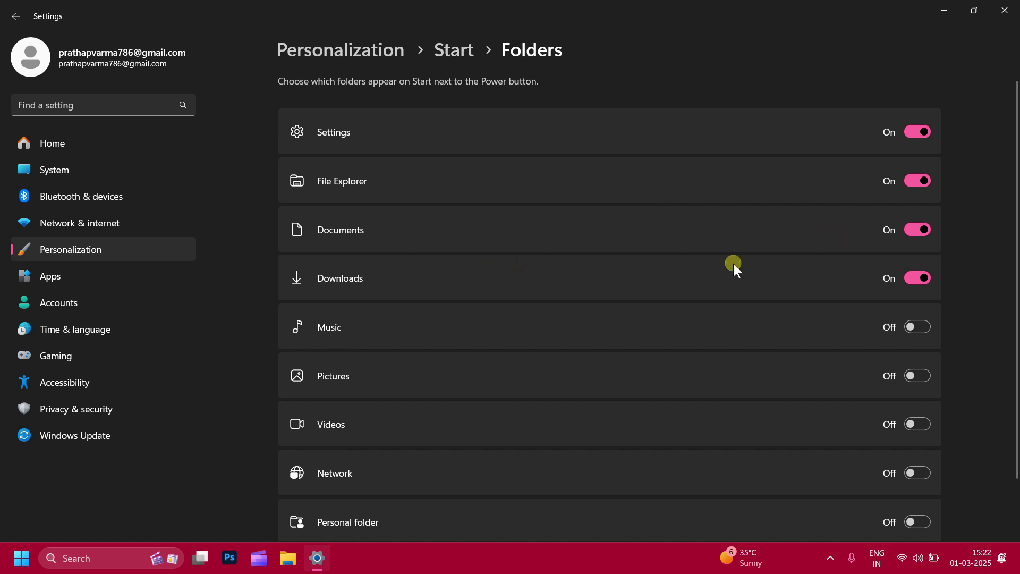
Step: Turn off the Settings, File Explorer, Documents and Downloads shortcuts for Start, check the Start menu, and turn Settings back on
click(22, 558)
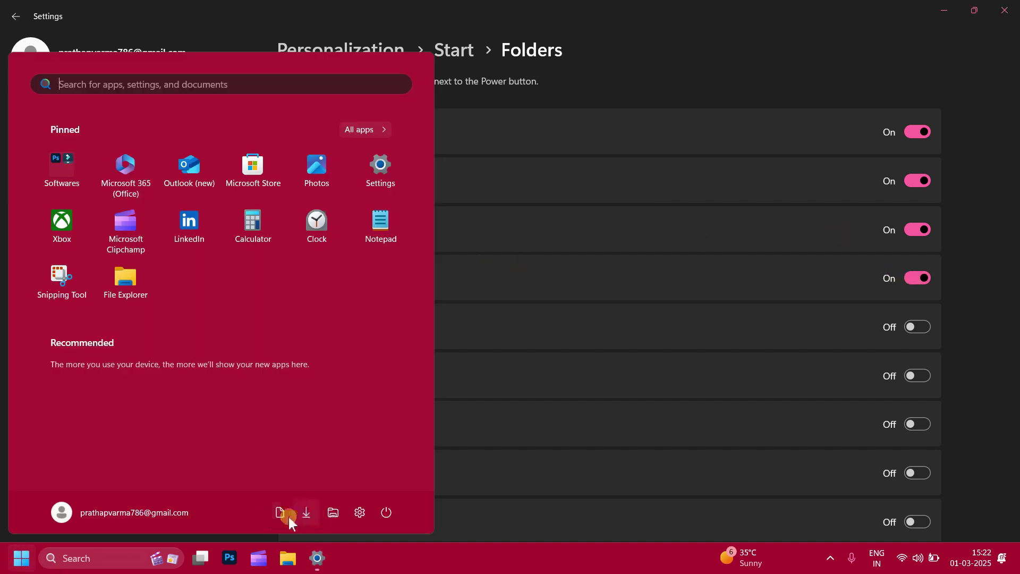
click(910, 132)
click(910, 235)
click(911, 275)
click(16, 567)
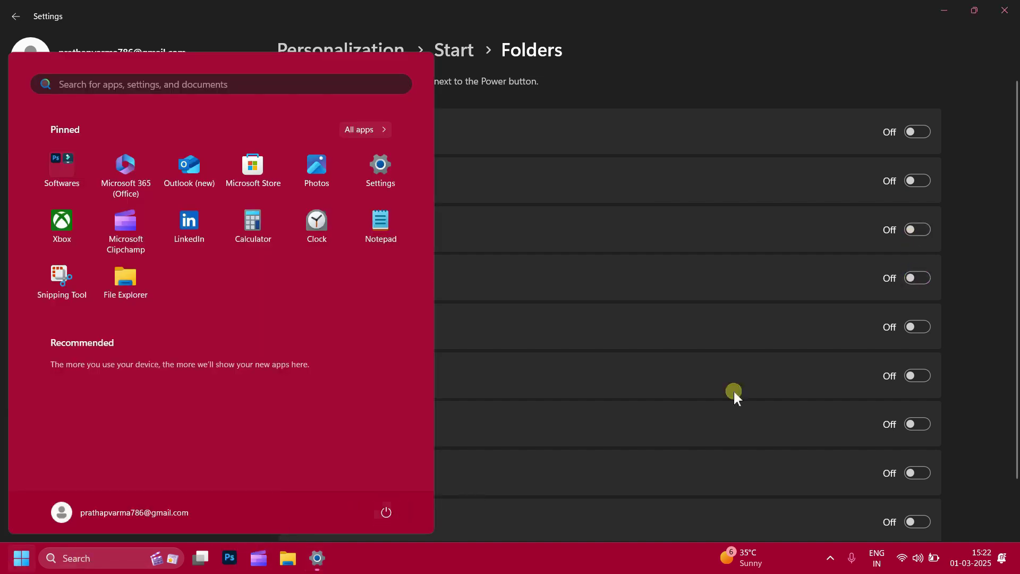
click(919, 132)
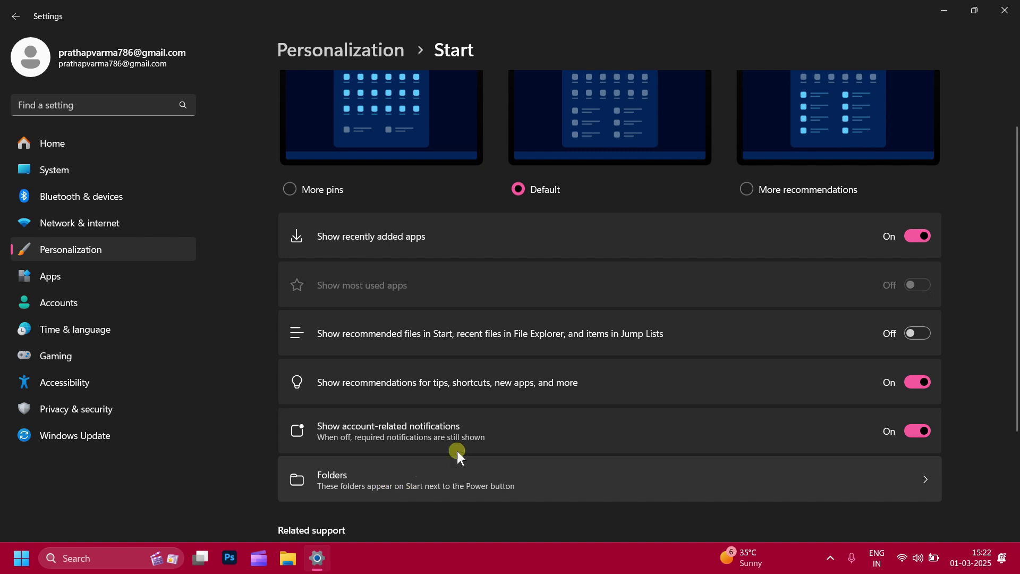
Step: Return to the Personalization page and open the Taskbar settings
click(63, 248)
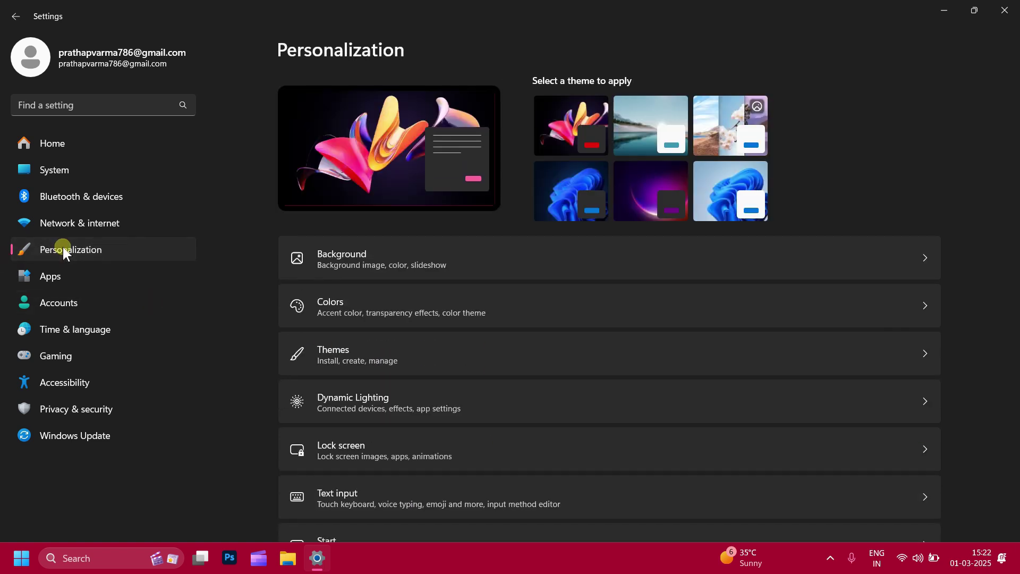
scroll(524, 391, down, 4)
click(433, 395)
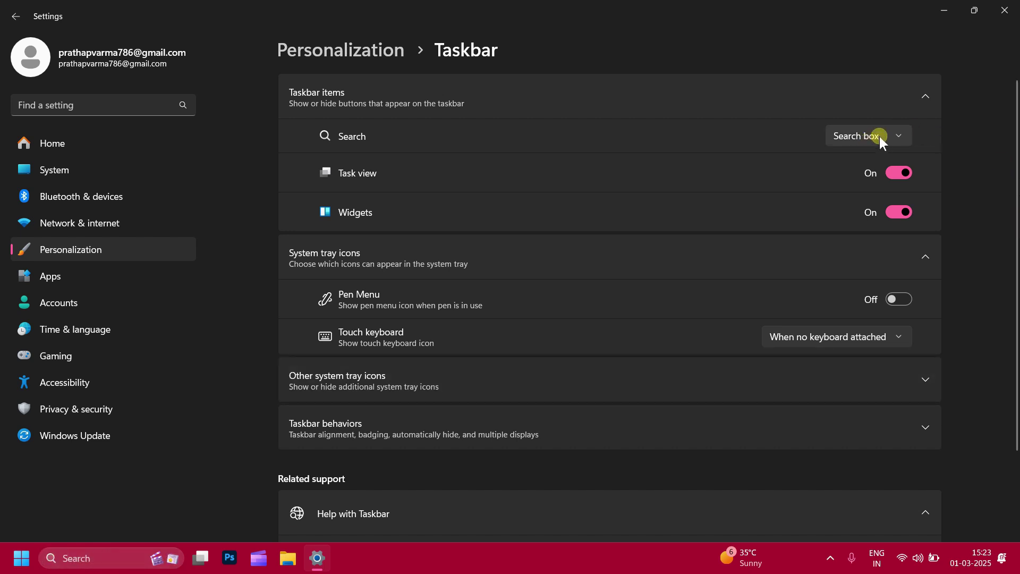
Step: Try the Hide, Search icon only, and Search icon and label options for the taskbar search, and restore Search box
click(898, 134)
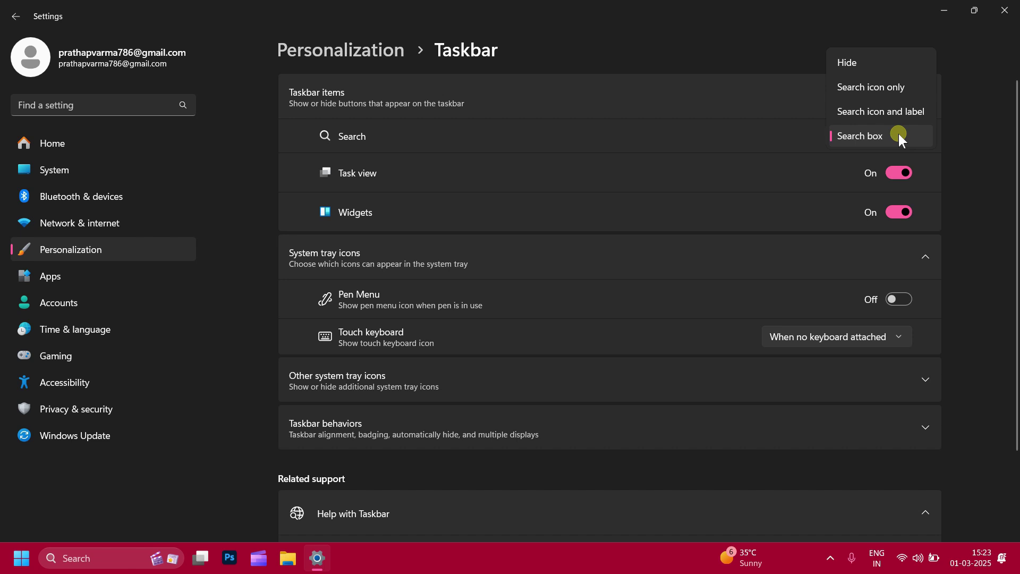
click(872, 62)
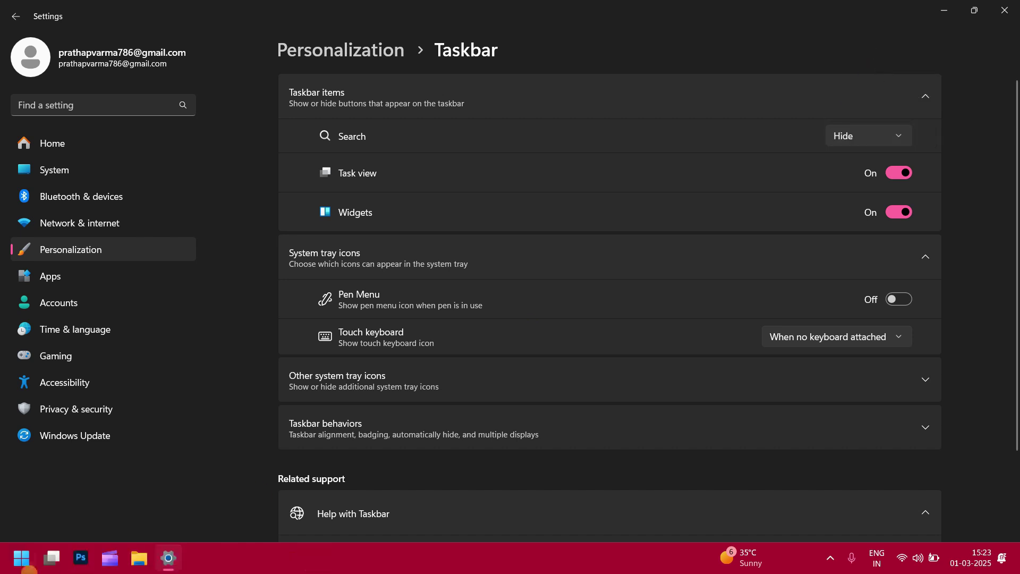
click(863, 134)
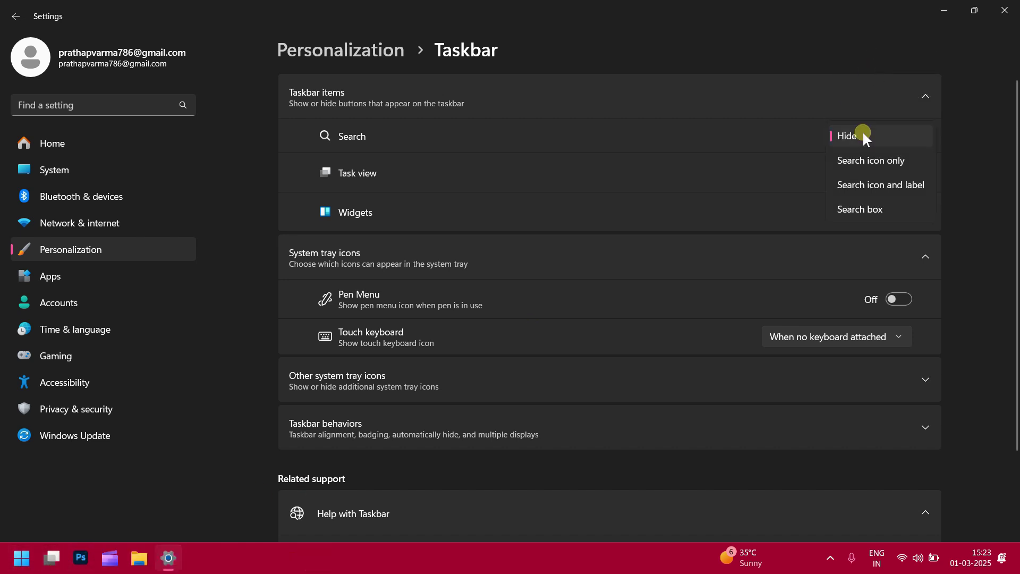
click(866, 160)
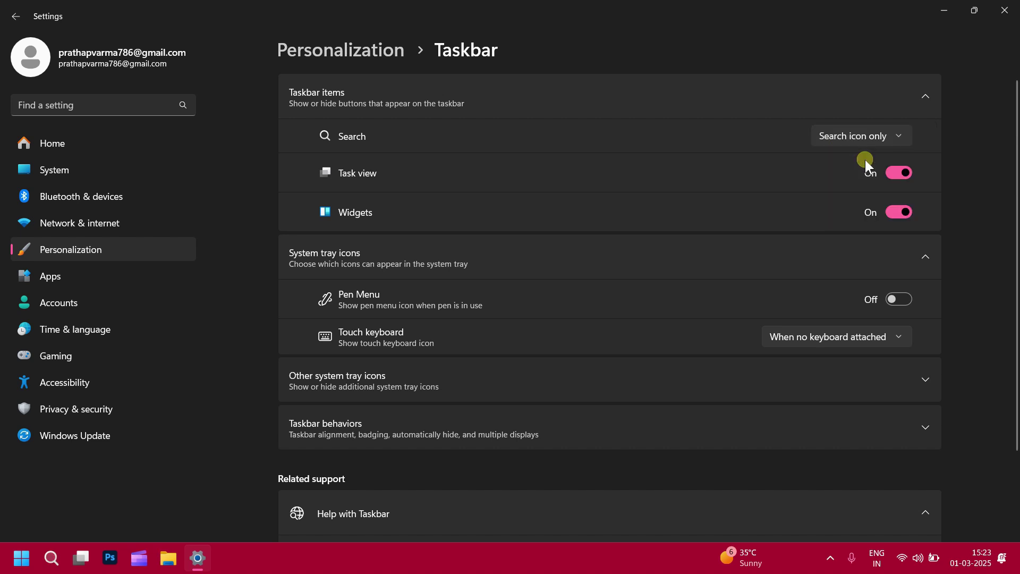
click(50, 559)
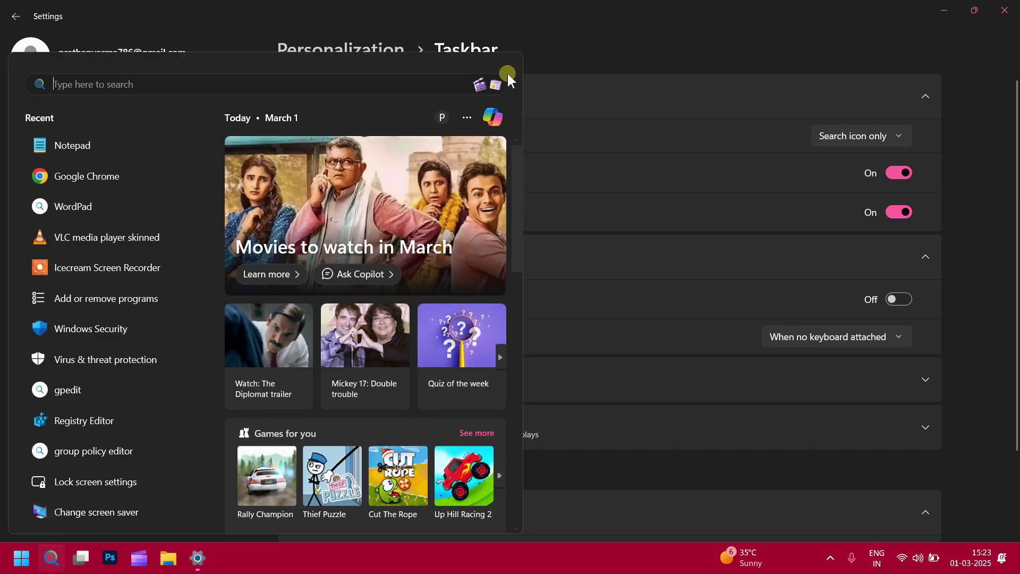
click(843, 148)
click(857, 138)
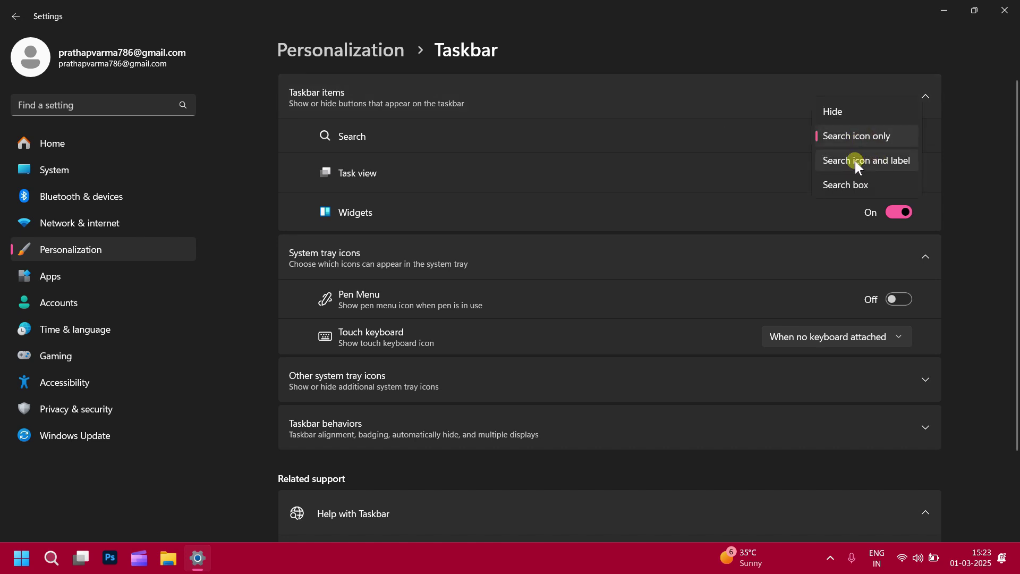
click(882, 161)
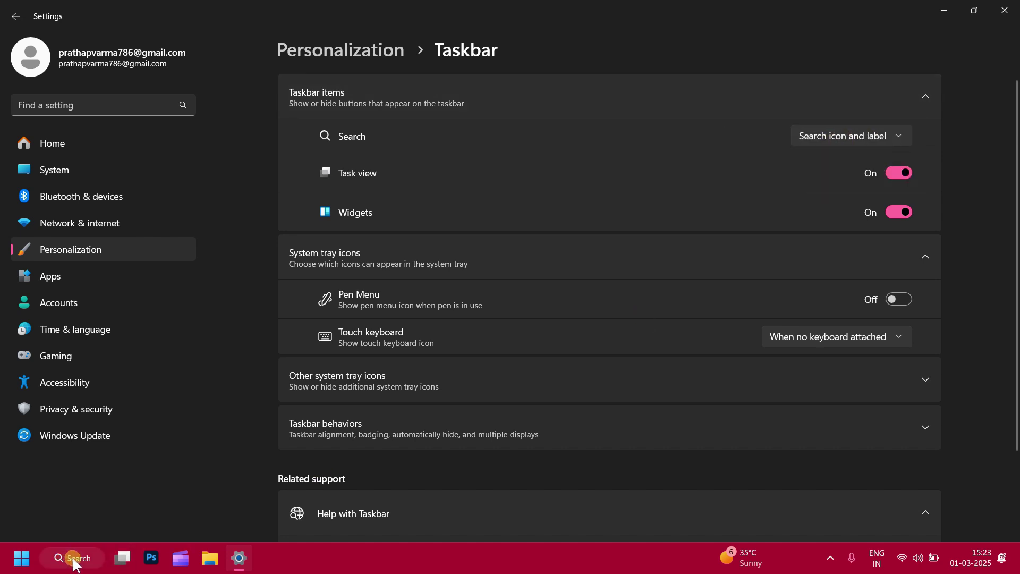
click(877, 138)
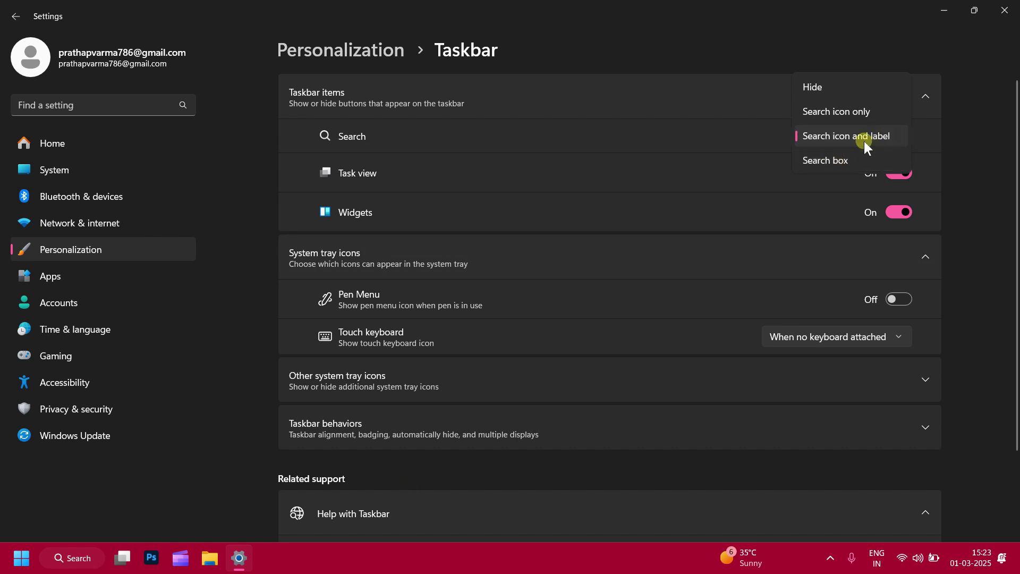
click(830, 159)
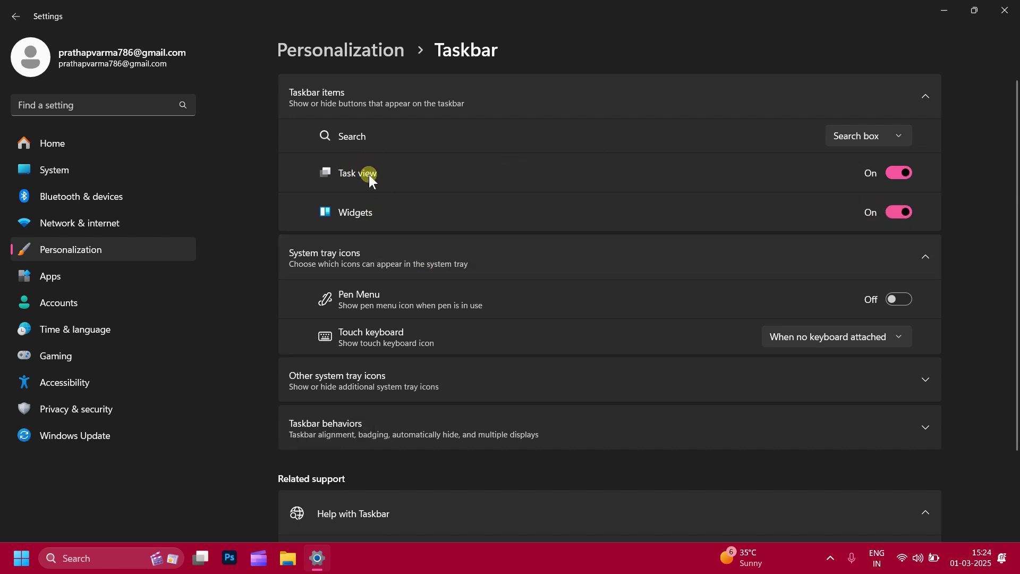
Step: Preview Task view on the taskbar, turn its taskbar item off, and turn it back on
mouse_move(202, 563)
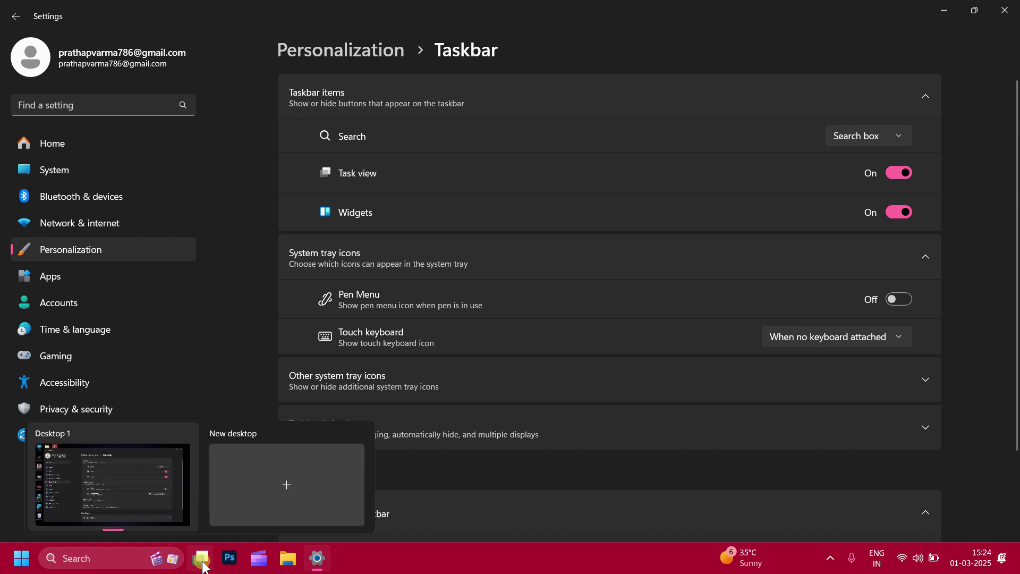
click(900, 172)
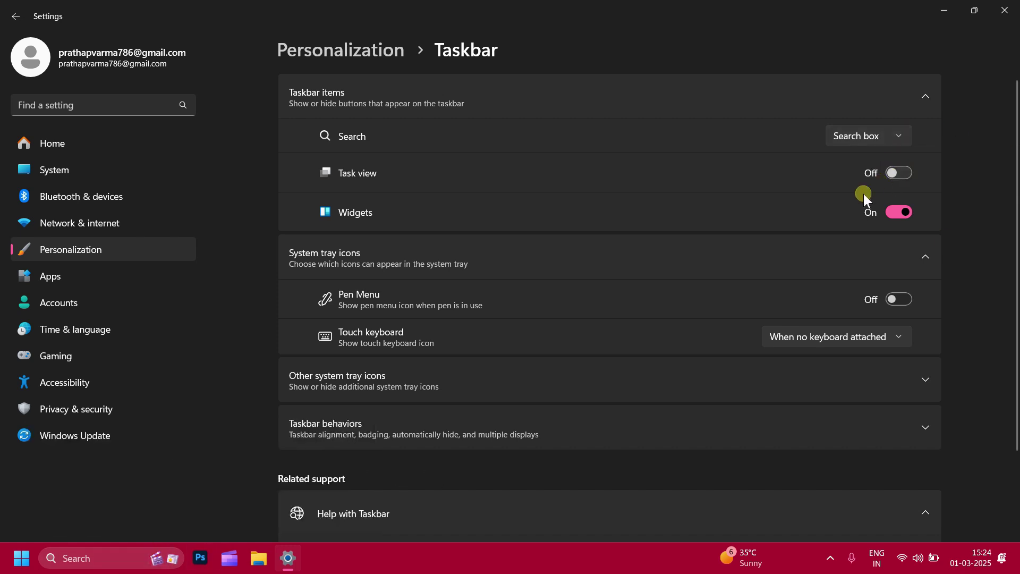
click(903, 172)
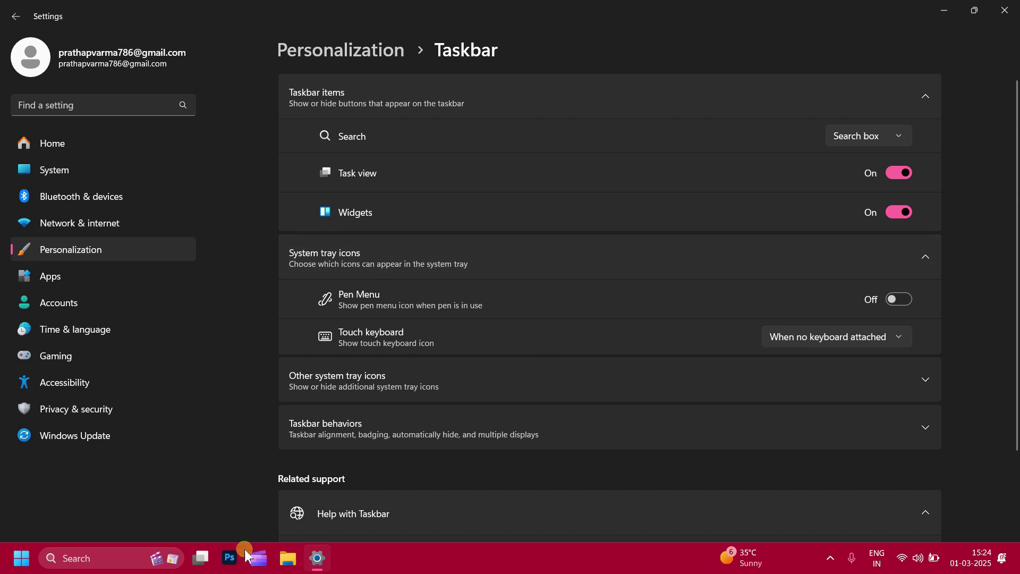
Step: Open the mistakes text file from the desktop, minimize it, and bring it back through Task view
mouse_move(197, 564)
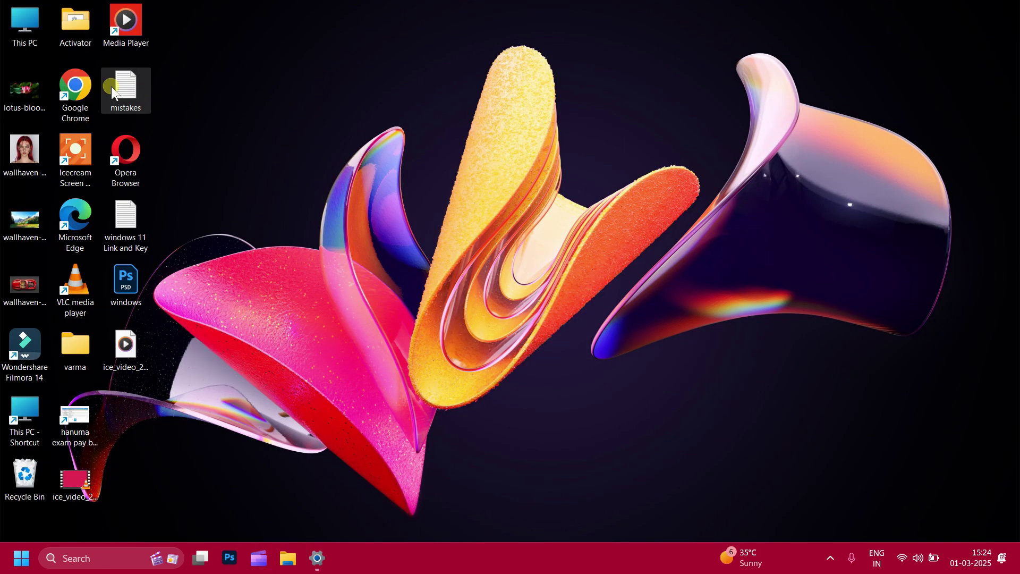
double_click(113, 86)
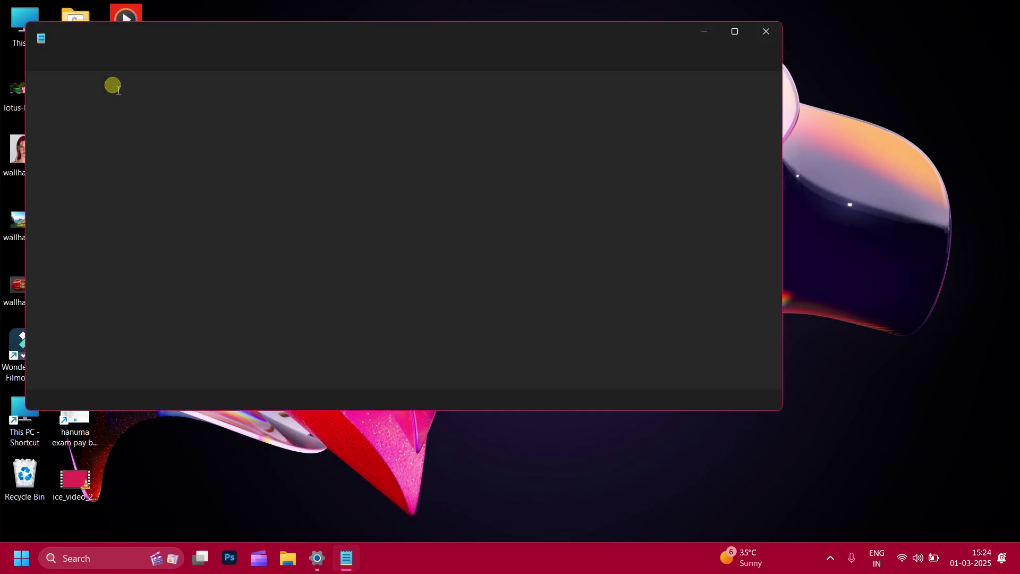
click(698, 33)
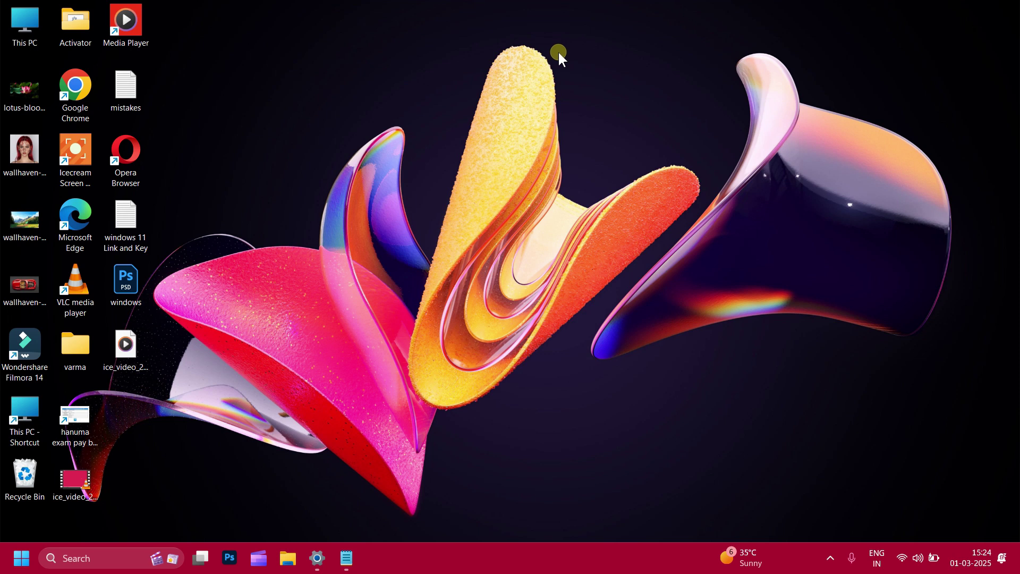
click(203, 550)
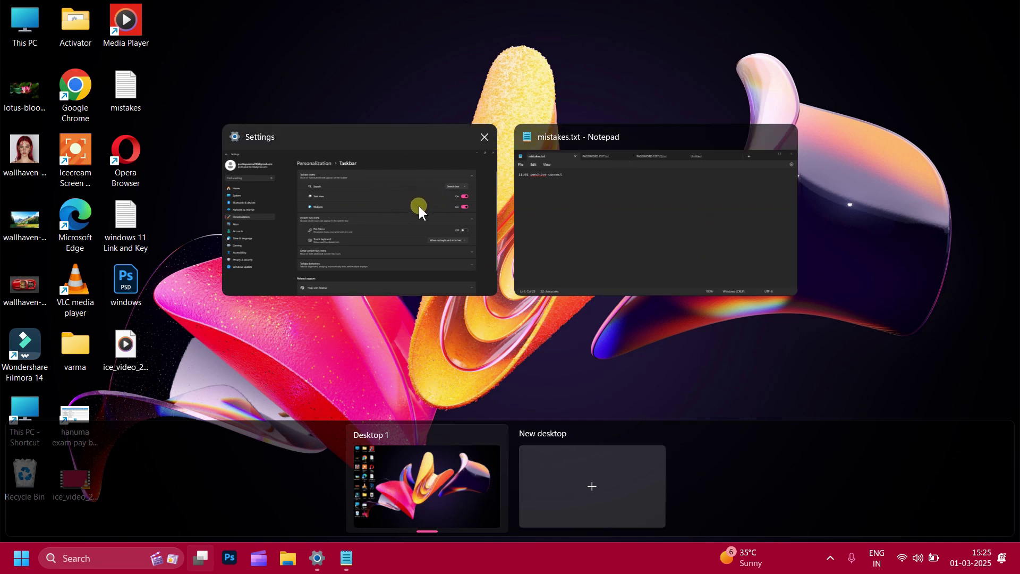
click(593, 197)
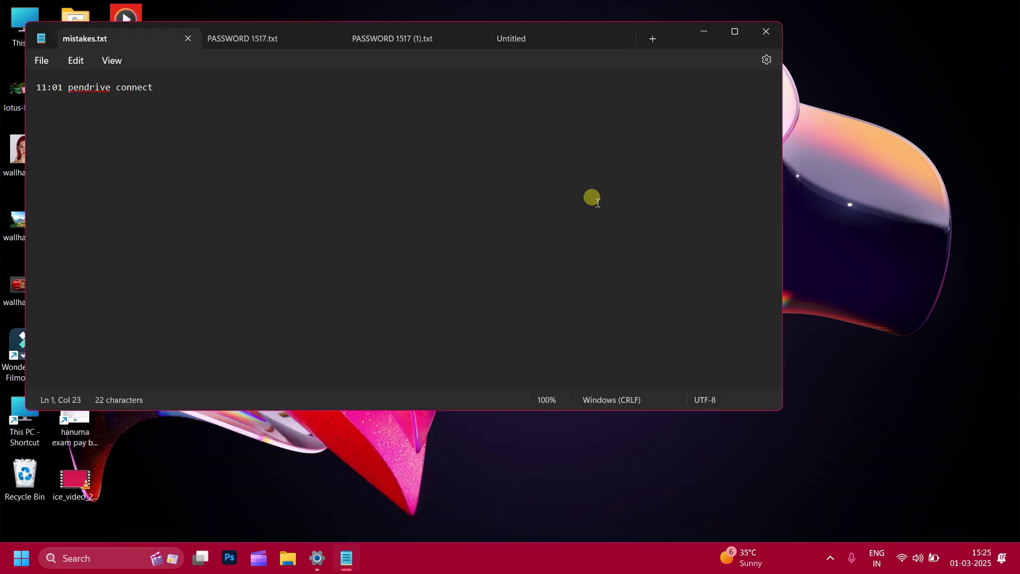
Step: Dismiss the Notepad window and switch to the Settings window through Task view
click(764, 32)
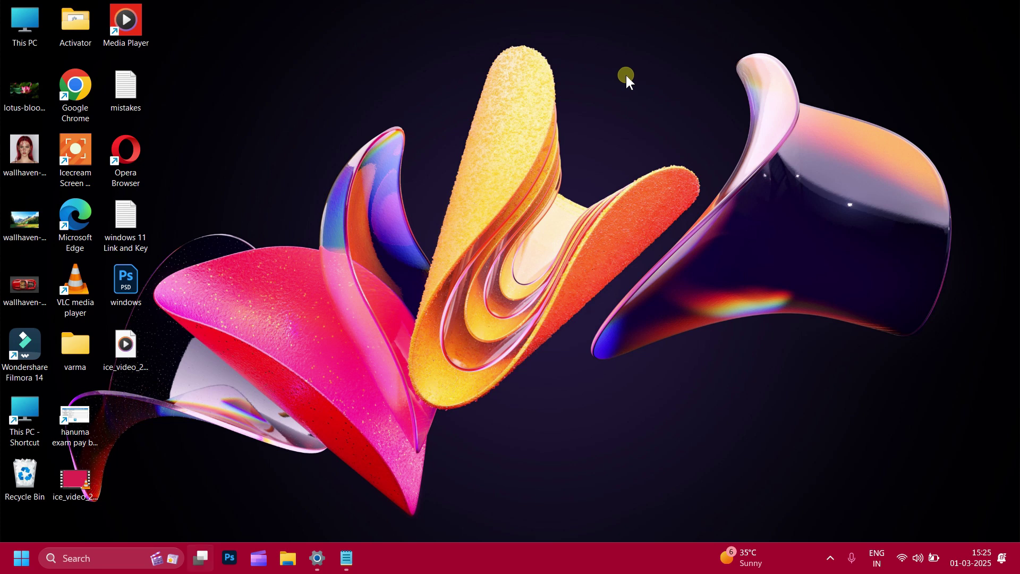
key(super+Tab)
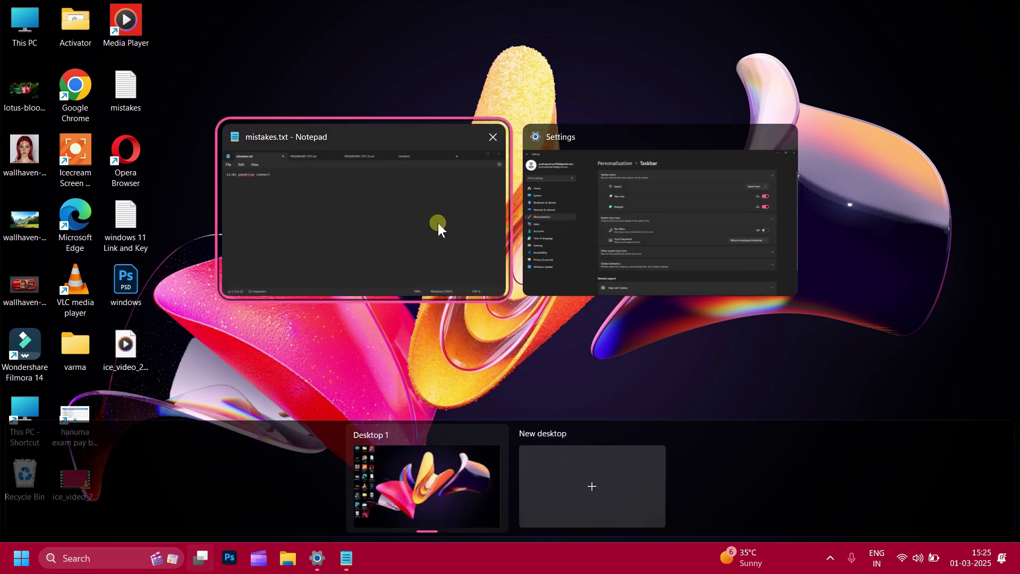
click(642, 203)
Step: Expand Taskbar behaviors and turn on automatic hiding of the taskbar
click(917, 359)
scroll(557, 301, up, 1)
scroll(557, 301, down, 2)
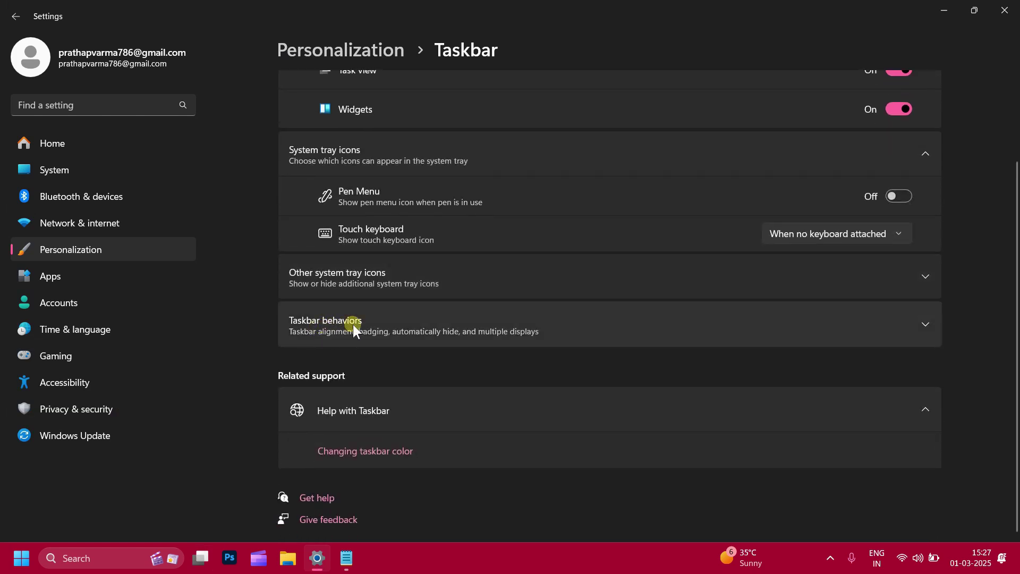
click(780, 323)
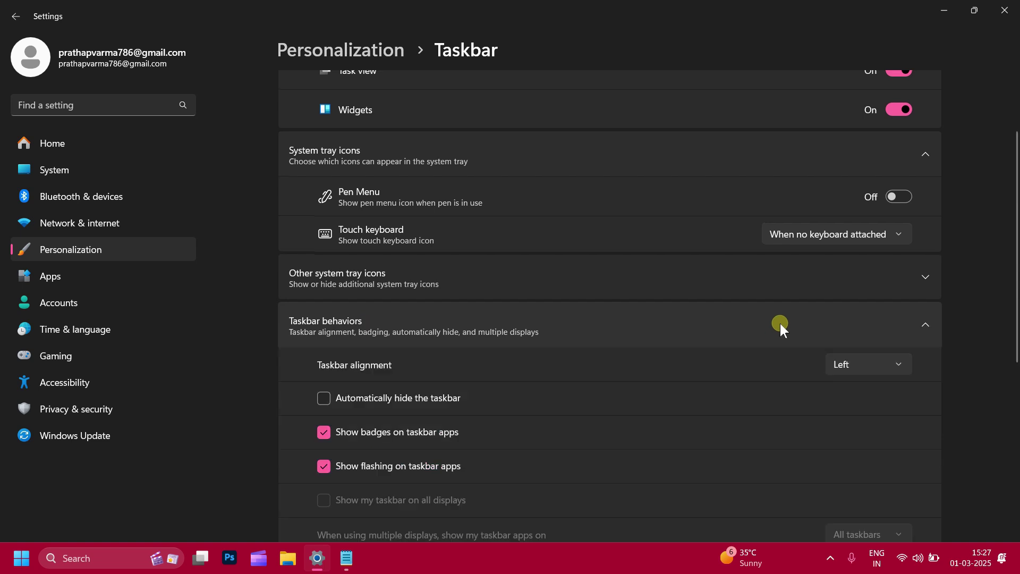
scroll(774, 307, down, 2)
scroll(774, 307, down, 1)
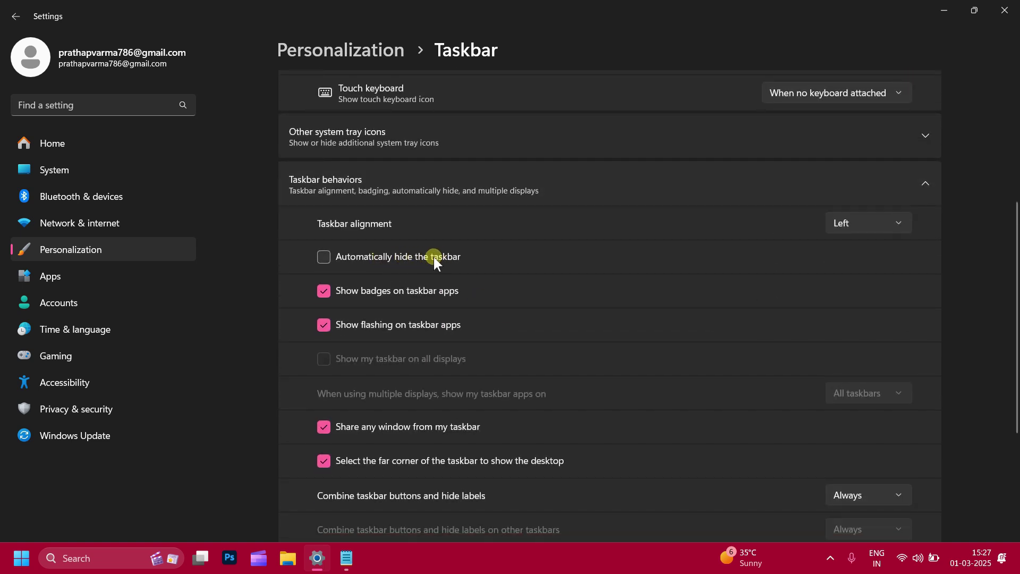
click(323, 257)
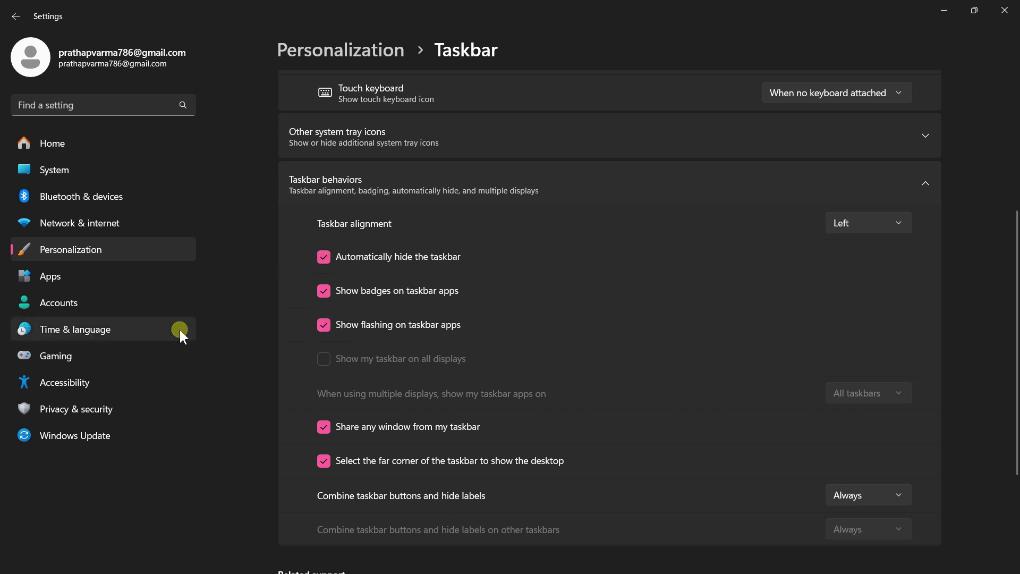
Step: Test the auto-hiding taskbar on the desktop, and turn automatic hiding off again in Settings
click(944, 10)
mouse_move(736, 571)
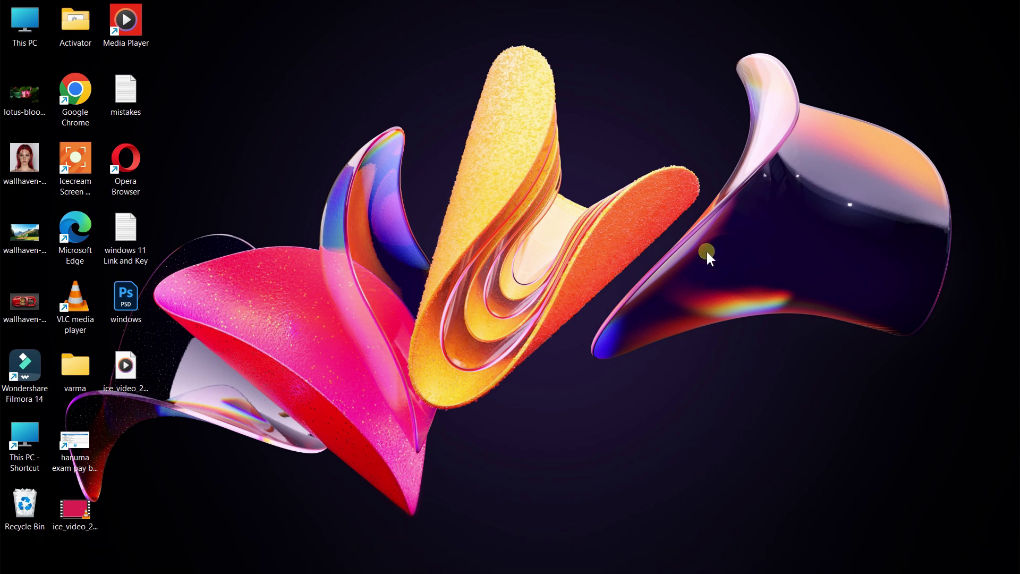
mouse_move(682, 569)
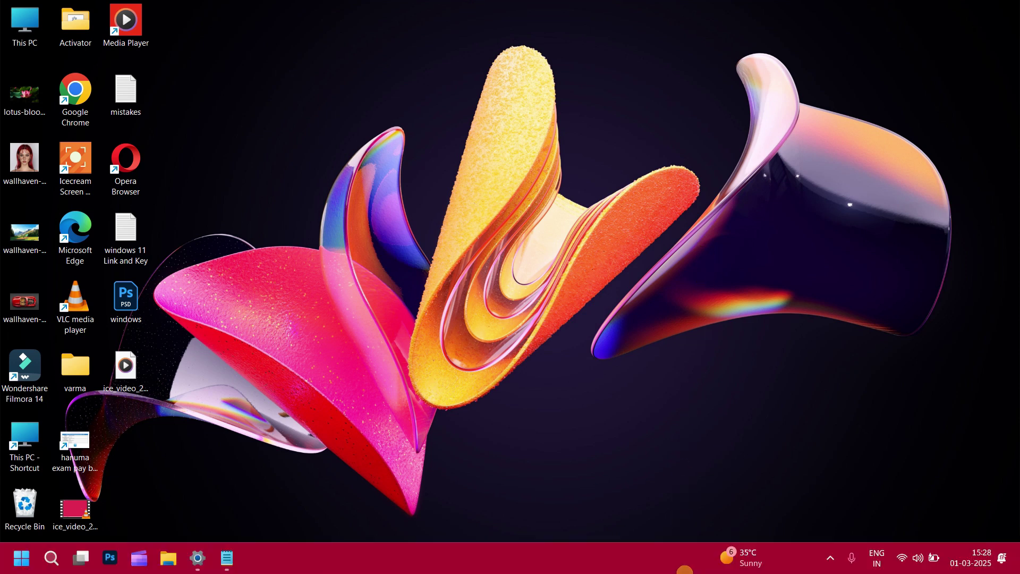
click(192, 555)
click(324, 256)
Step: Go back to Personalization, view the Fonts settings page, and minimize the Settings window
key(alt+Left)
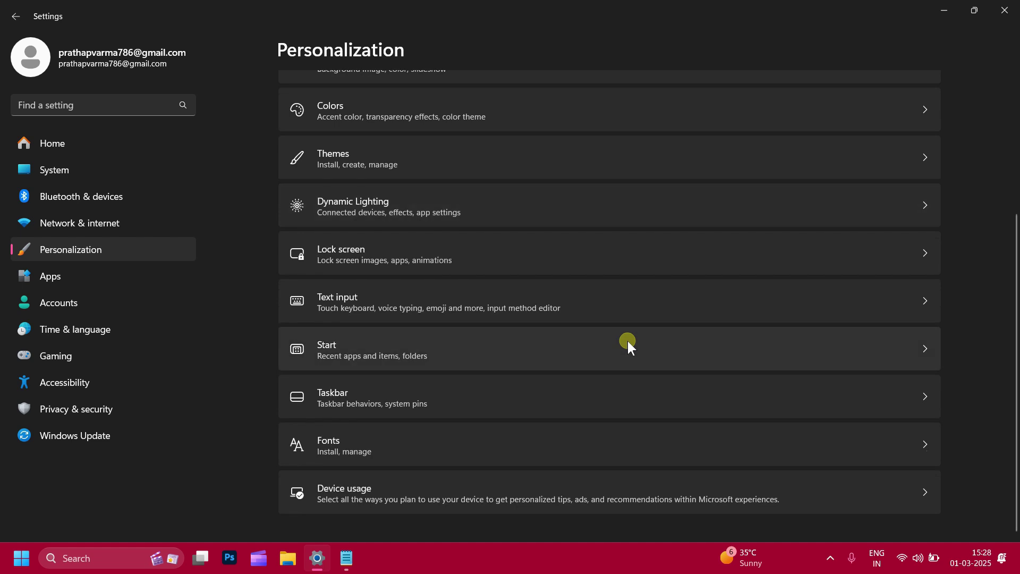
click(378, 442)
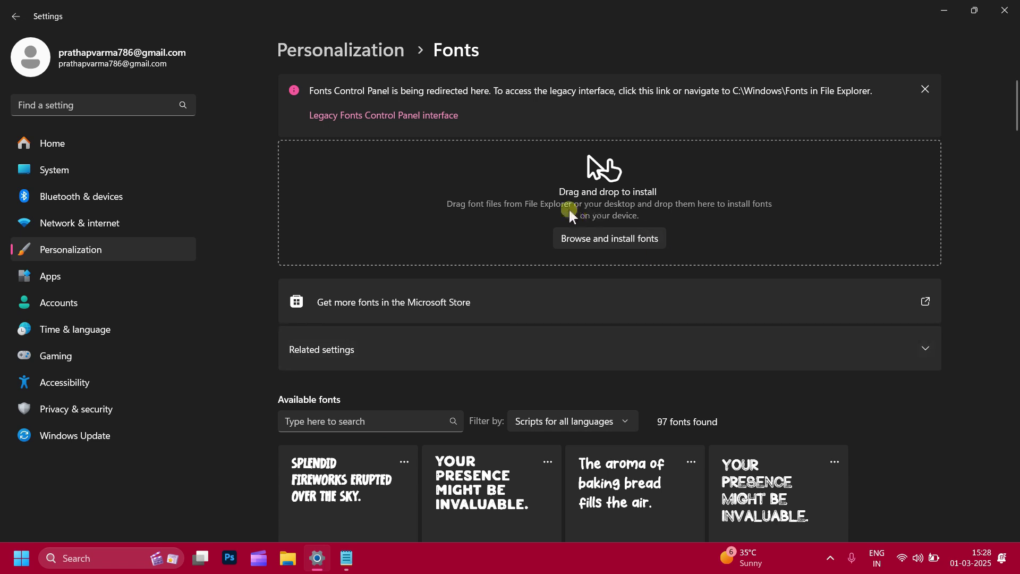
click(944, 11)
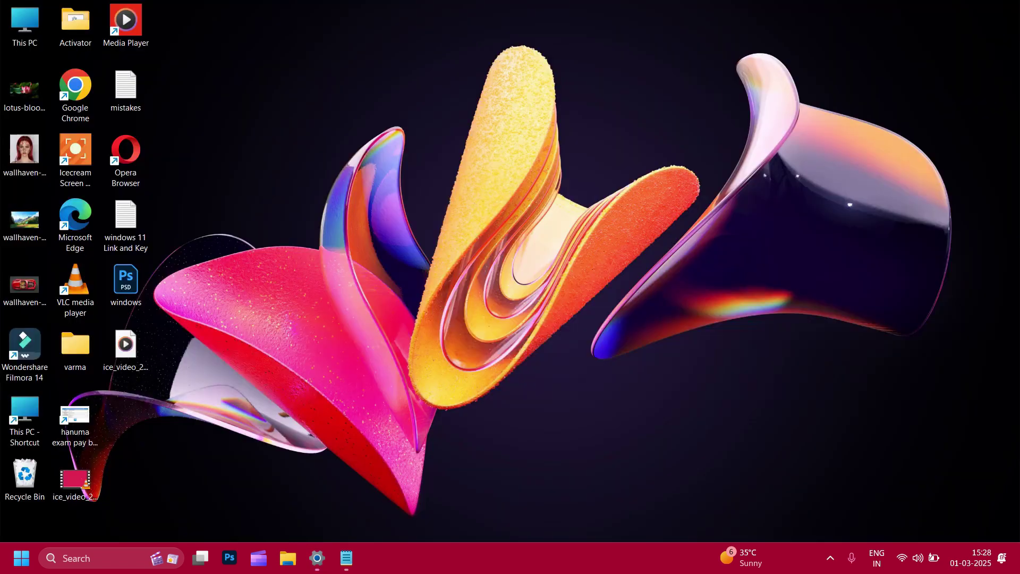
Step: Switch to Google Chrome, search for "dafonts", and open the dafont.com website
double_click(94, 84)
text(dafonts)
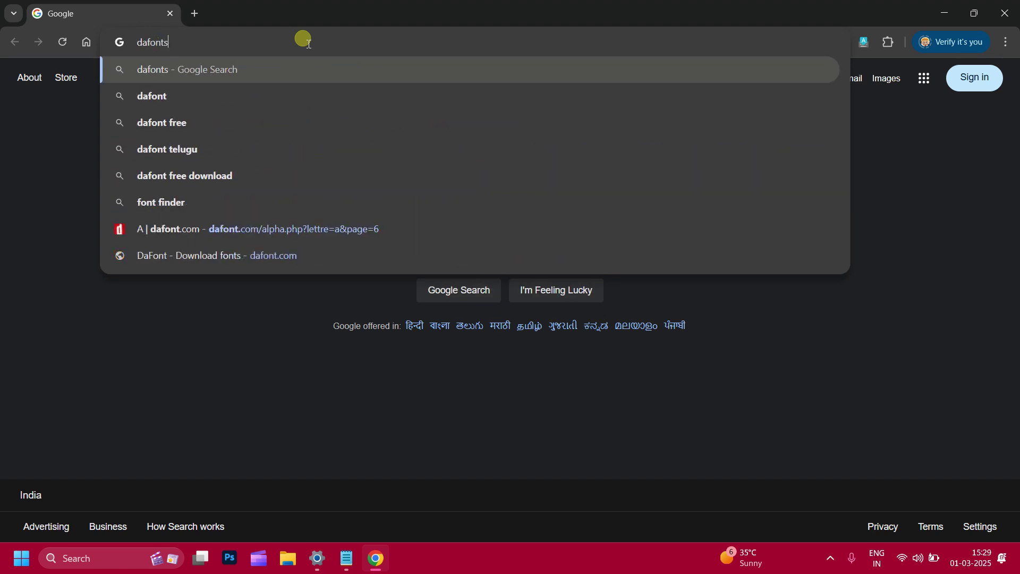
key(Return)
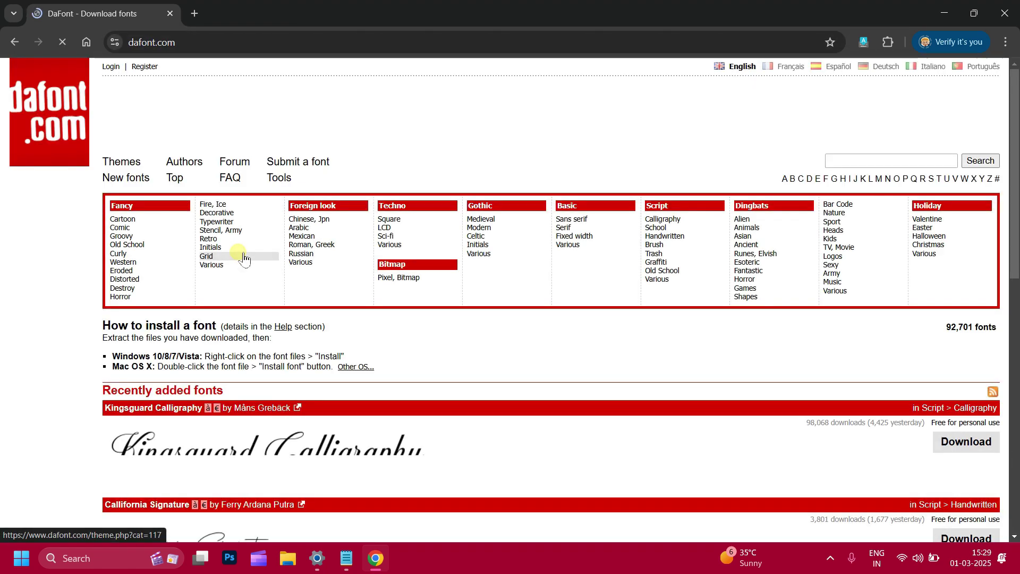
Step: Find the Howdy Love font among the recently added fonts, download it, and show the downloaded archive in its folder
scroll(376, 313, down, 1)
scroll(379, 308, down, 4)
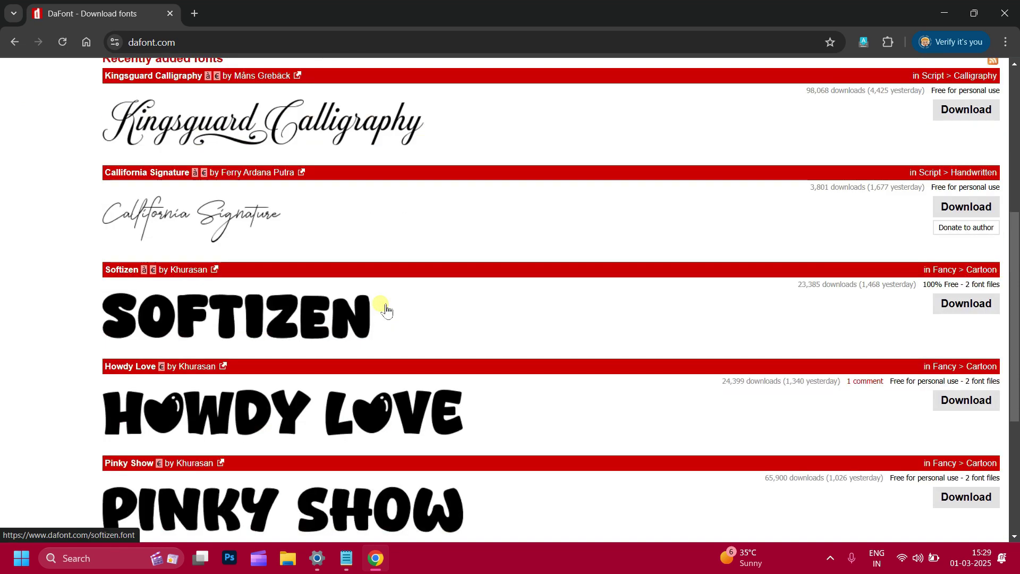
scroll(384, 304, down, 1)
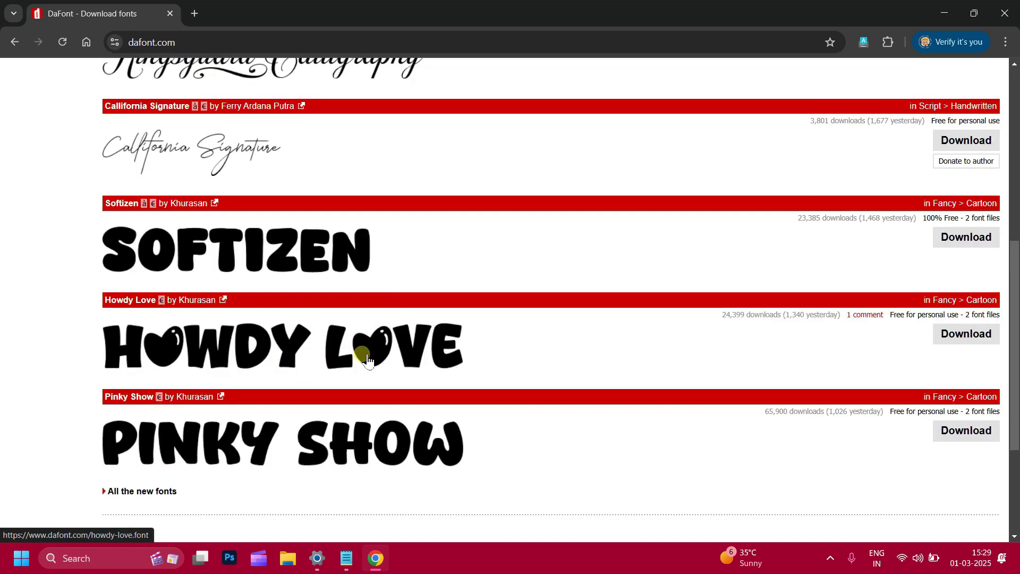
click(984, 337)
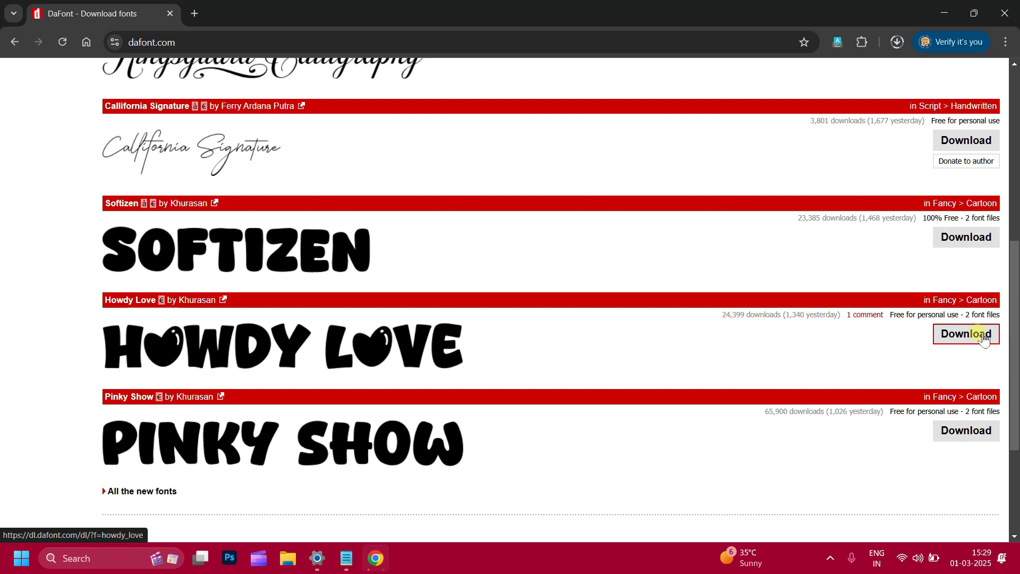
click(899, 42)
click(858, 100)
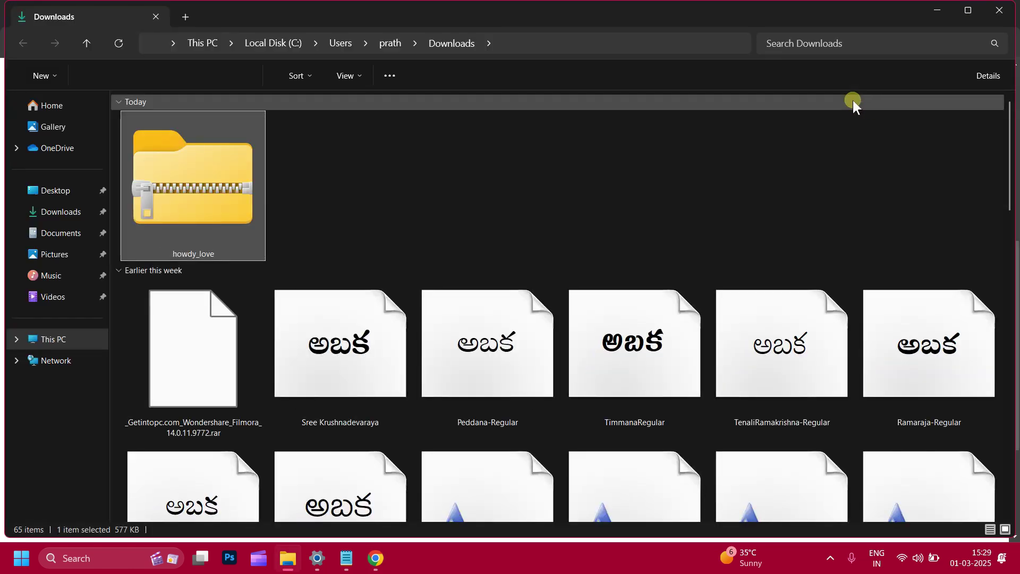
Step: Extract the howdy_love archive with WinRAR into its own howdy_love folder
right_click(211, 165)
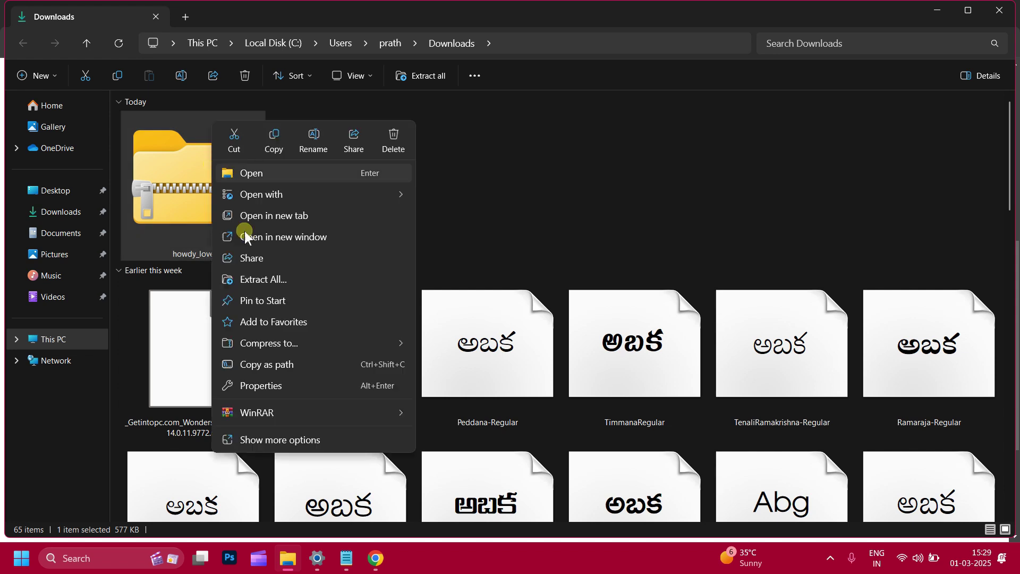
mouse_move(264, 412)
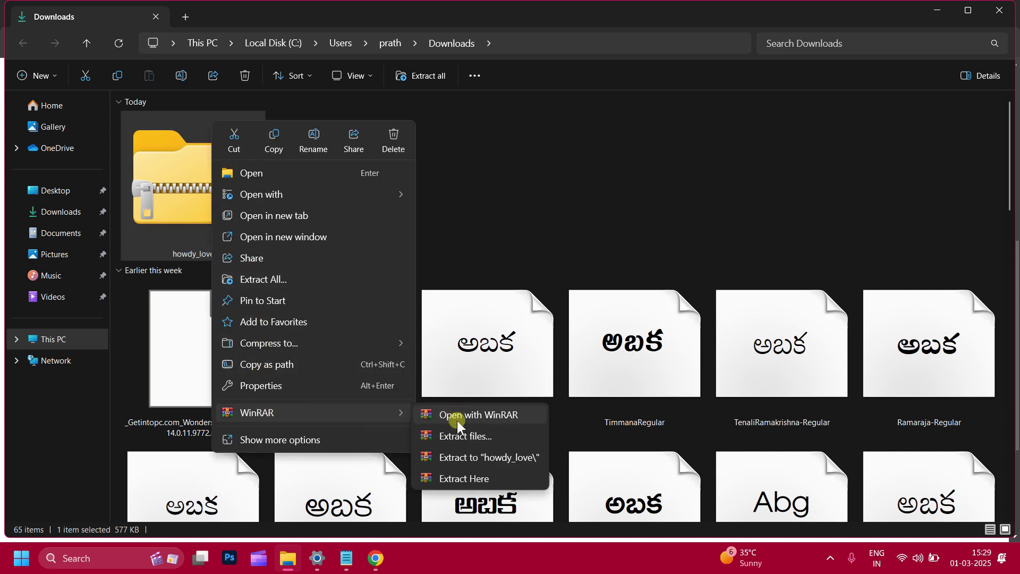
click(458, 457)
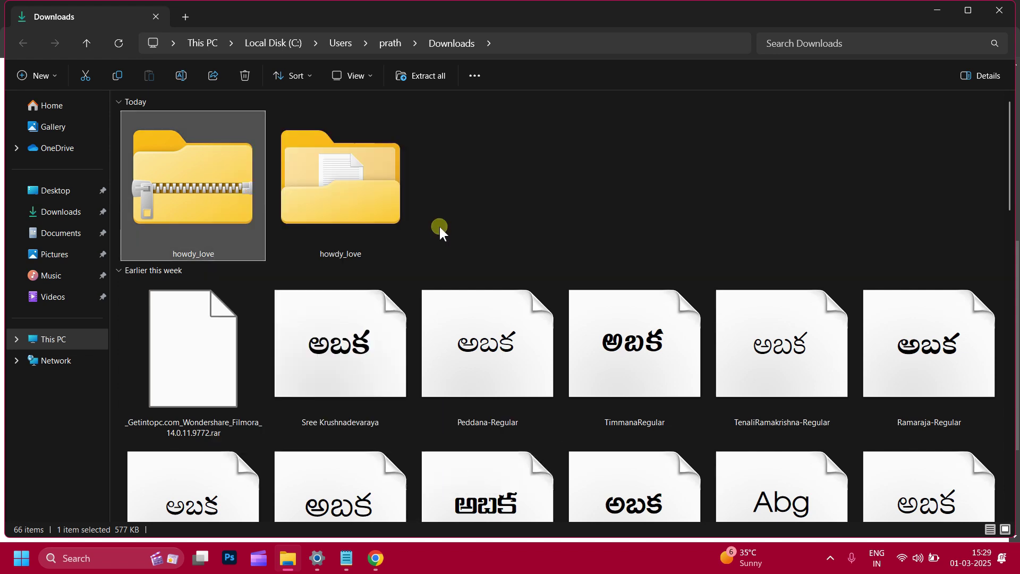
Step: Open the extracted howdy_love folder and install the Howdy Love OpenType font file from its preview
double_click(366, 184)
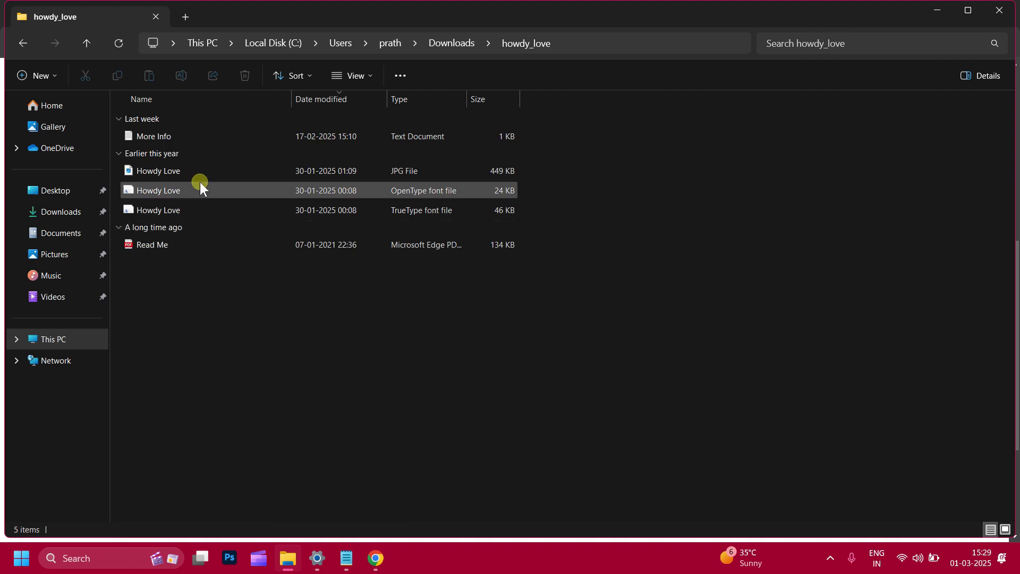
double_click(164, 186)
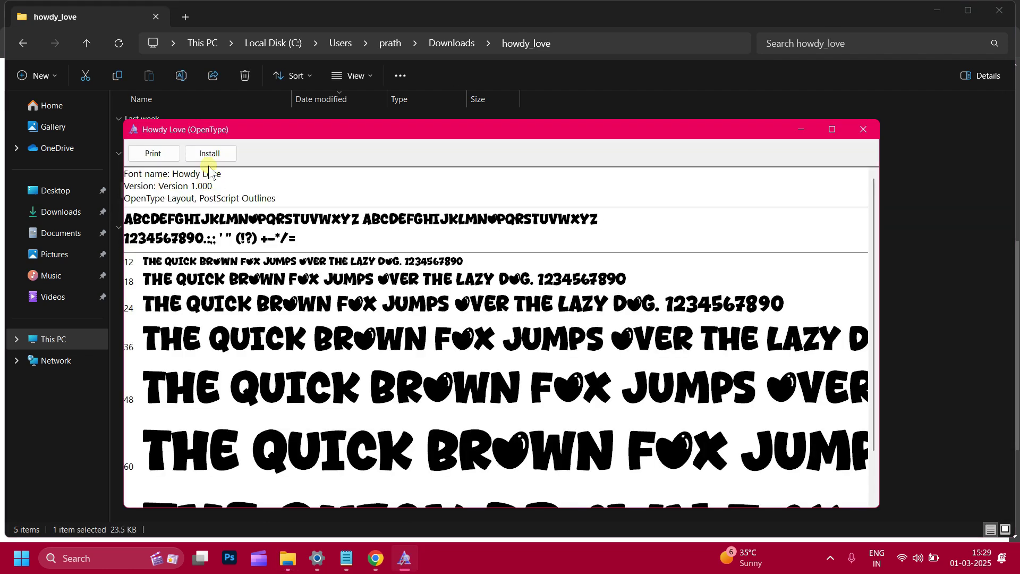
click(211, 154)
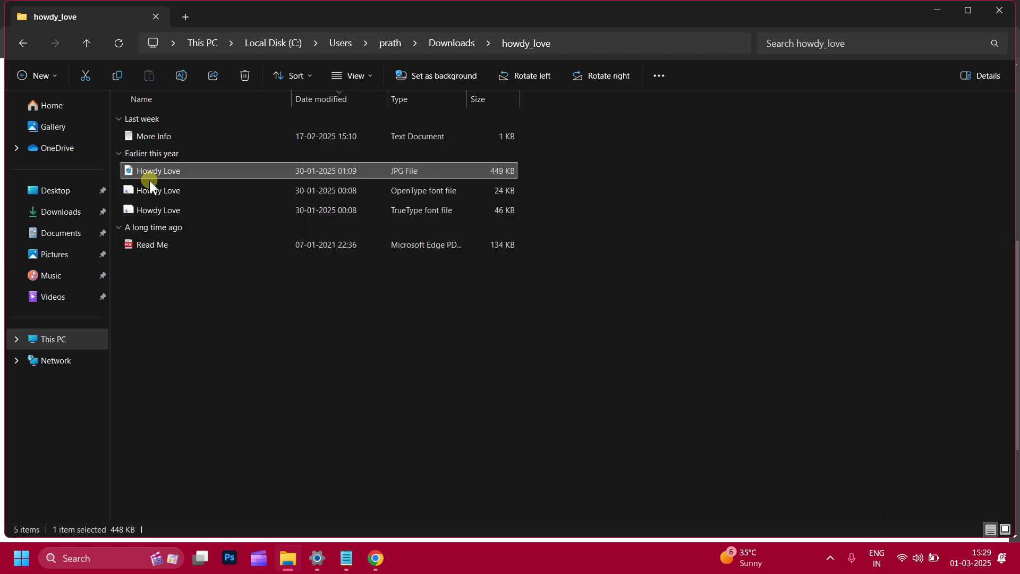
Step: Install the OpenType and TrueType Howdy Love files through the Fonts page in Settings, replacing the already installed font
click(148, 187)
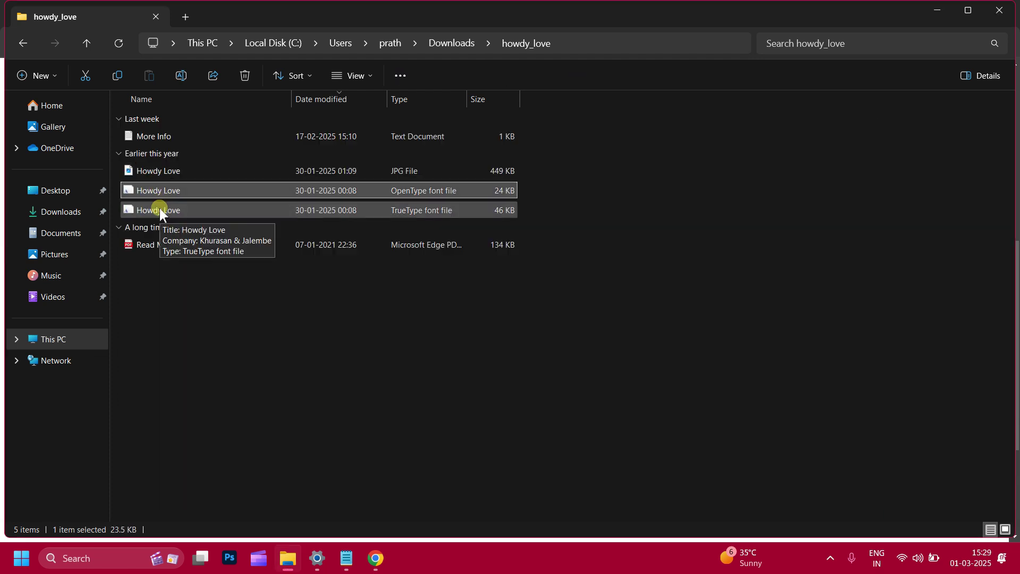
ctrl+click(193, 212)
drag(162, 203, 463, 216)
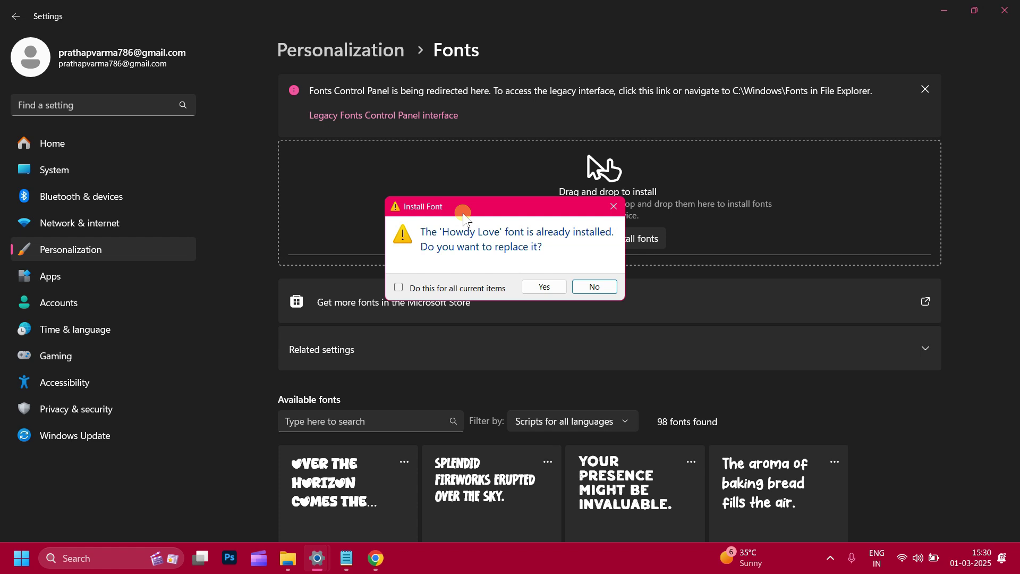
click(545, 287)
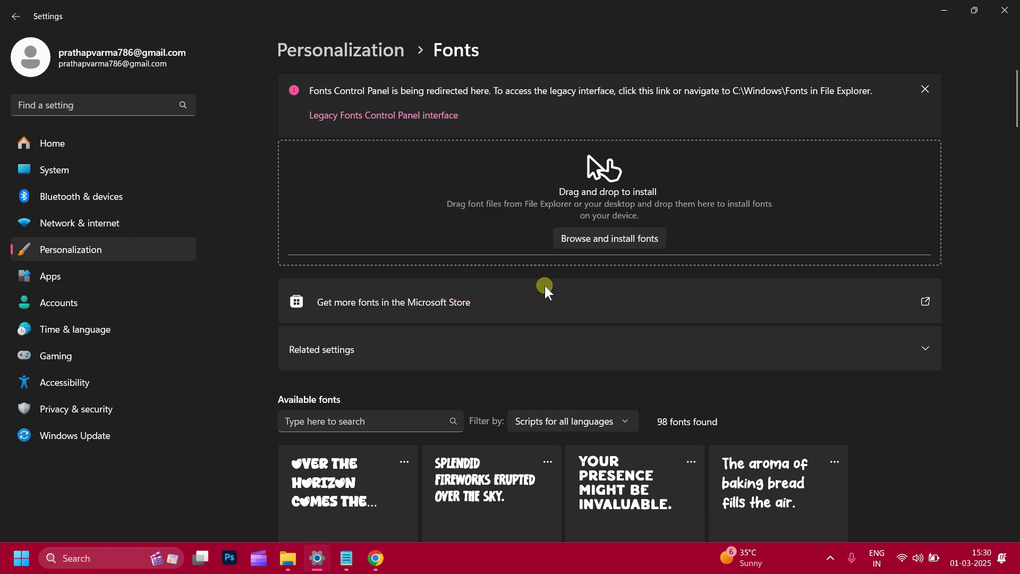
click(546, 287)
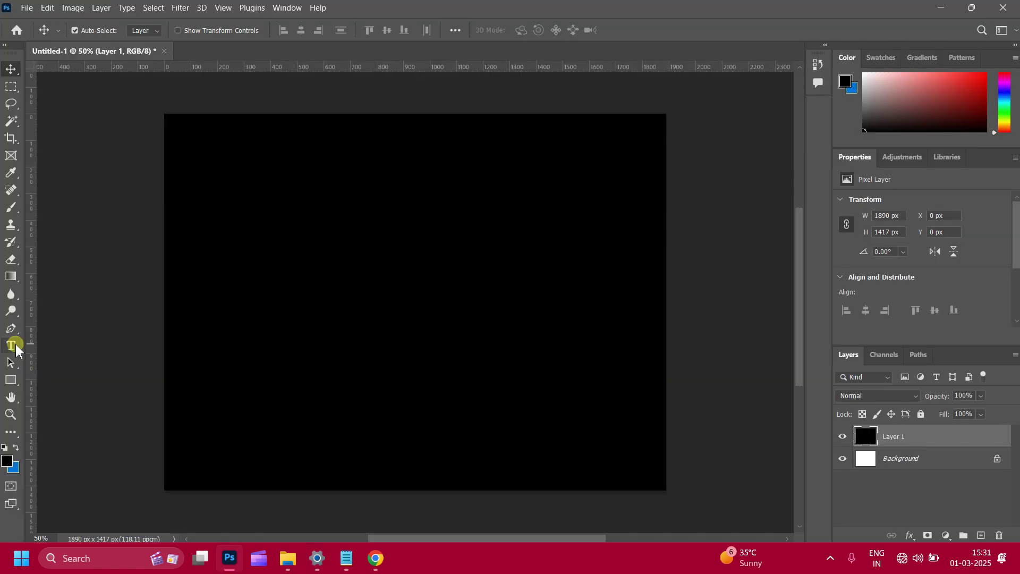
Step: Switch to Photoshop and add a point-text layer containing a person's full name on the black canvas
click(14, 346)
click(247, 270)
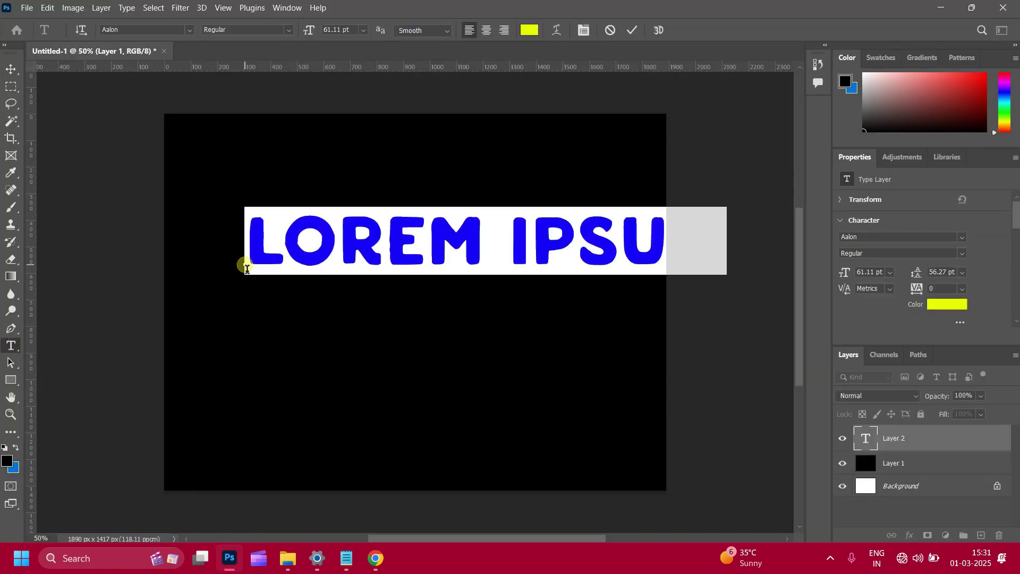
text(PRATHAP VA)
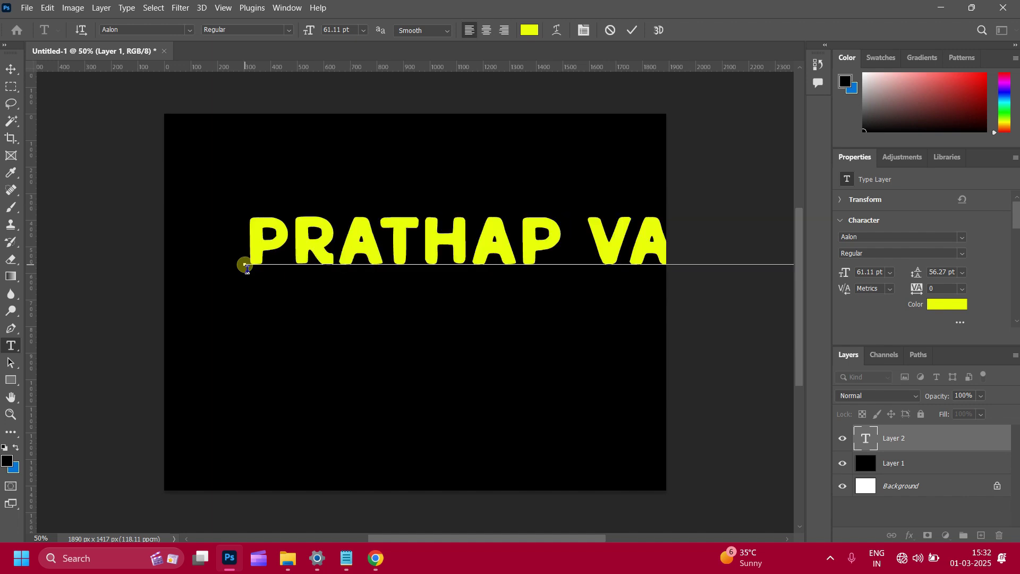
right_click(302, 247)
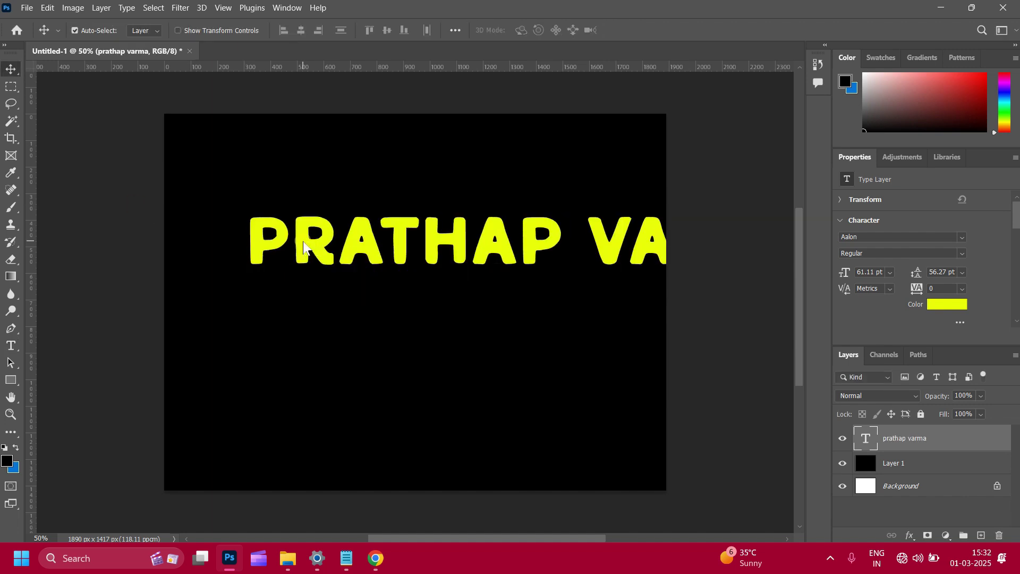
Step: Scale the name text down to about 37 pt with Free Transform so it fits inside the canvas
right_click(302, 240)
click(322, 248)
key(ctrl+t)
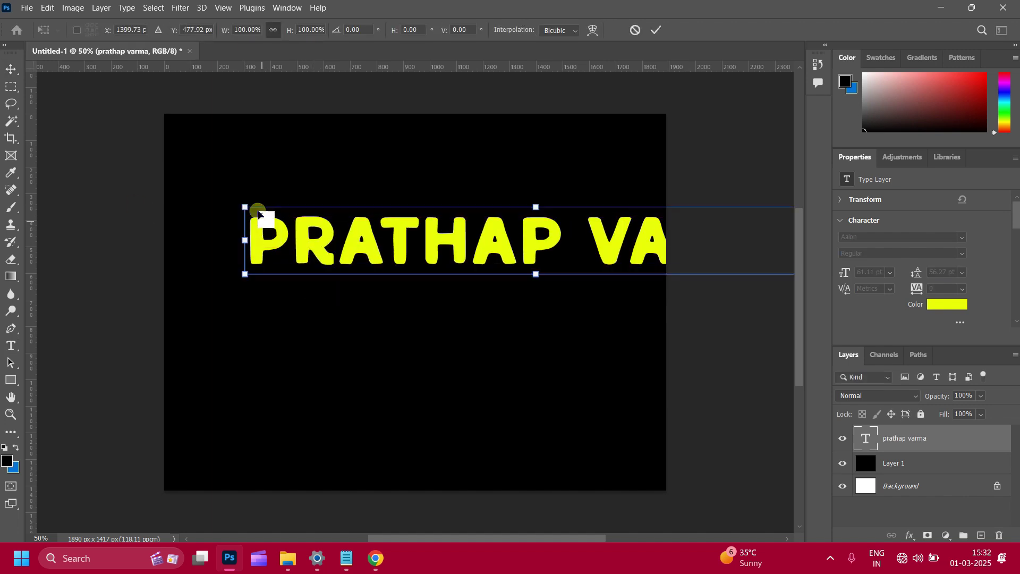
drag(245, 206, 468, 283)
key(Return)
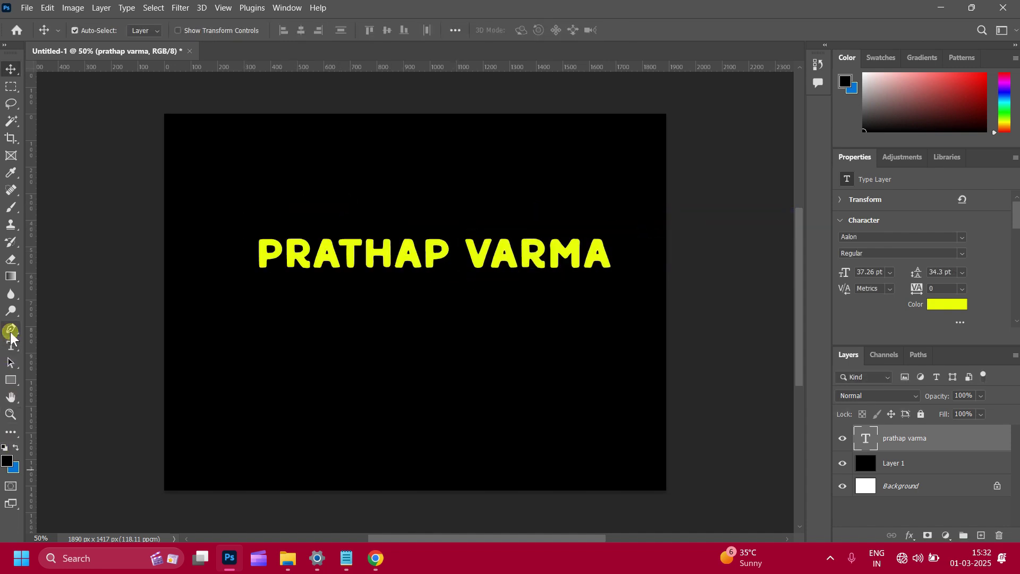
Step: Select the whole name text and set its font to Howdy Love
click(11, 346)
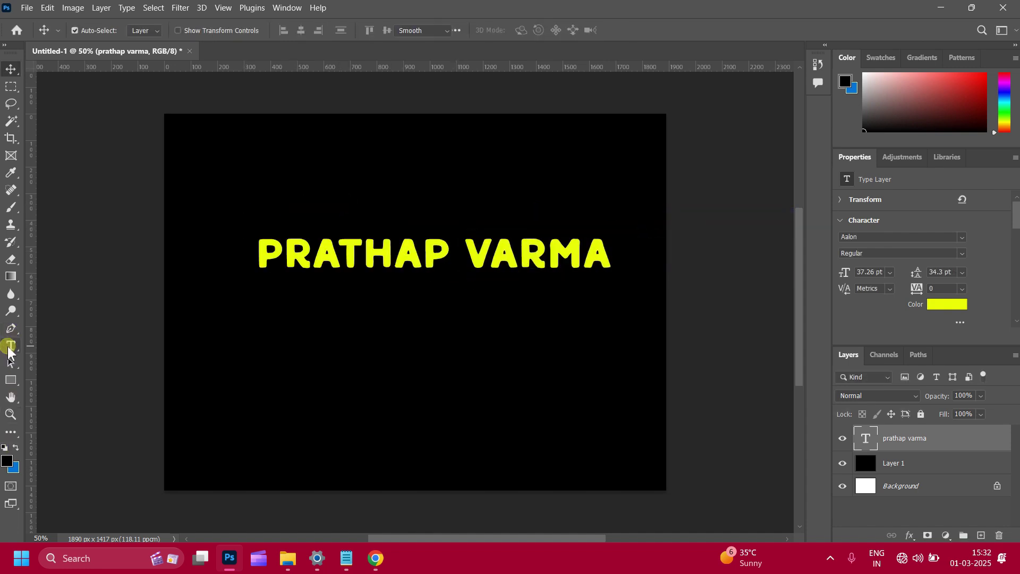
drag(257, 257, 640, 282)
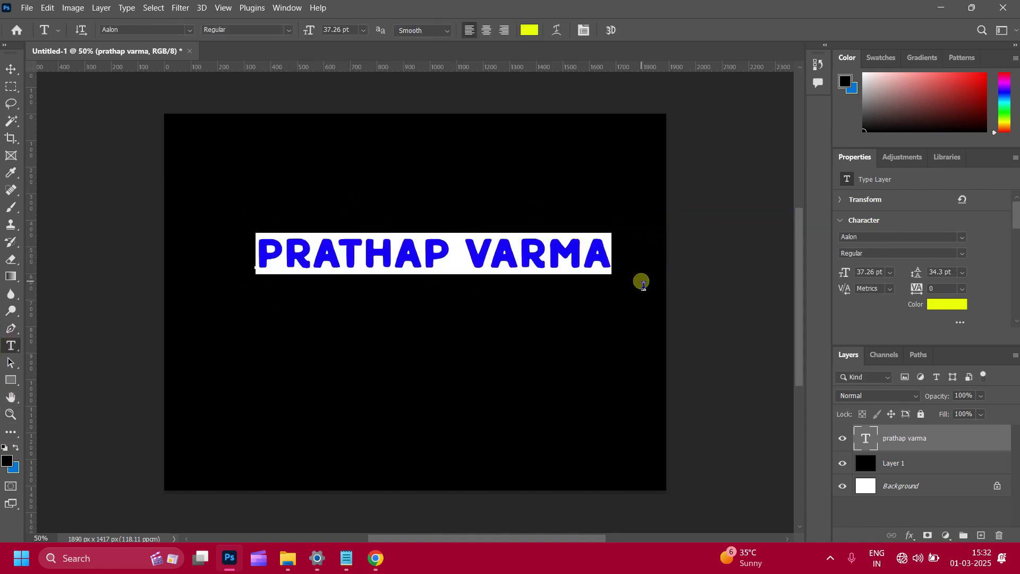
click(190, 30)
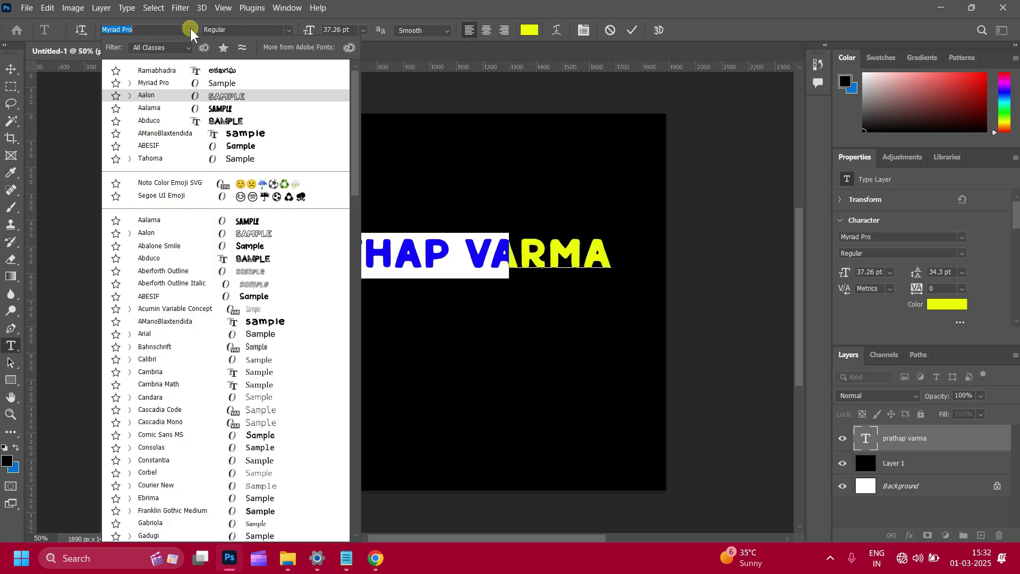
scroll(163, 122, down, 5)
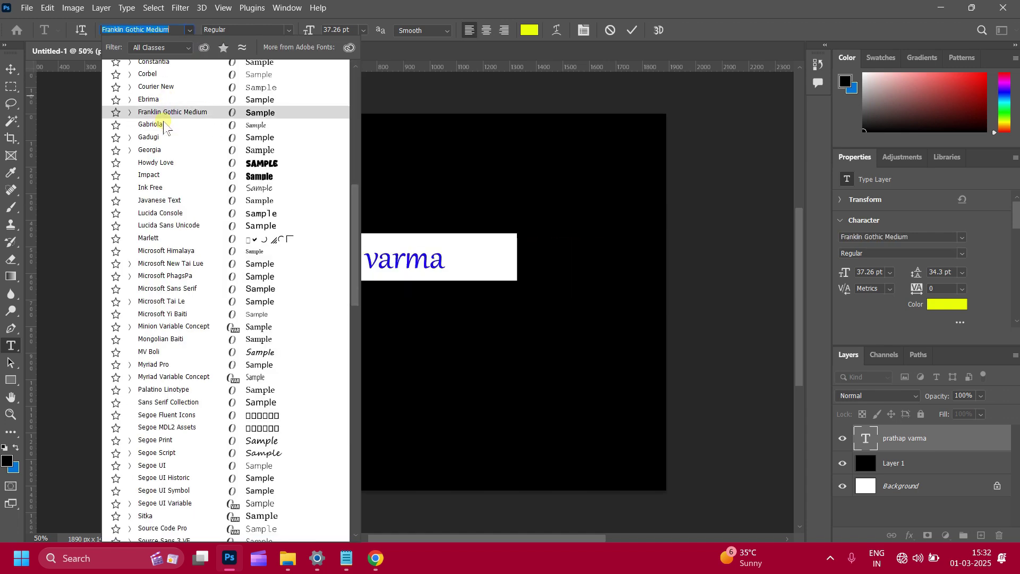
click(158, 167)
click(11, 69)
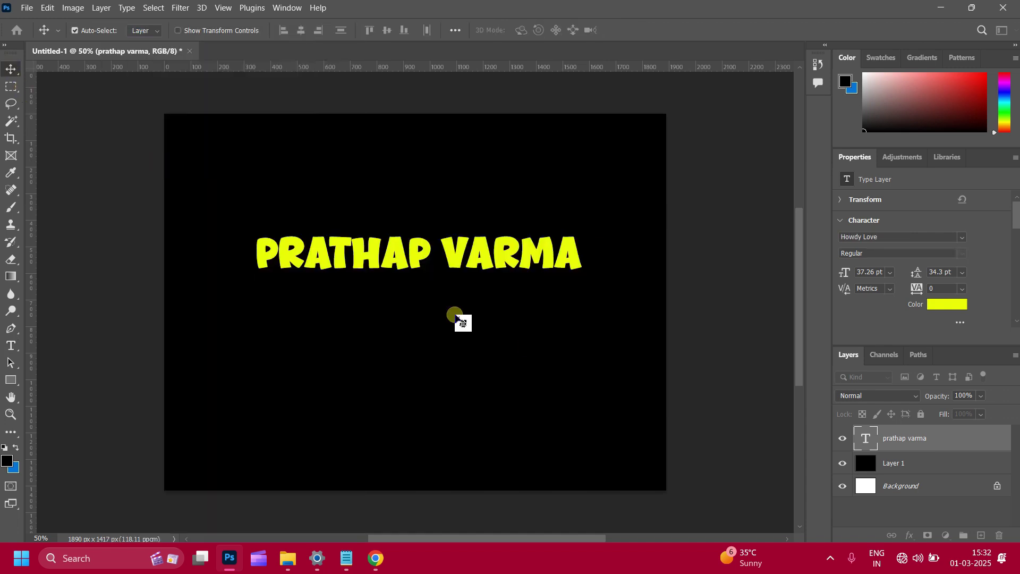
Step: Enlarge the name text about its center to about 135% with Free Transform
key(ctrl)
key(ctrl+t)
drag(585, 230, 644, 209)
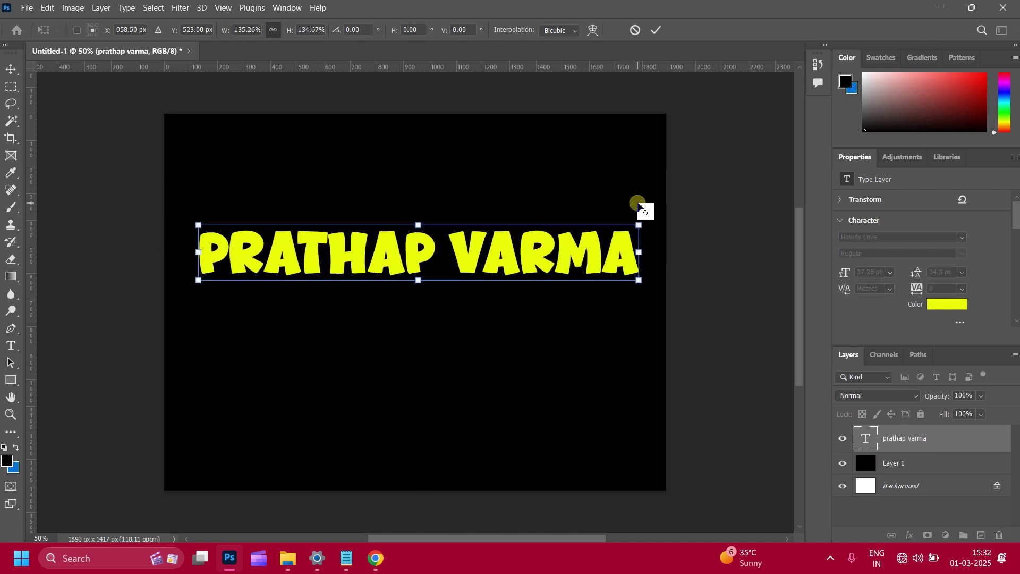
key(Return)
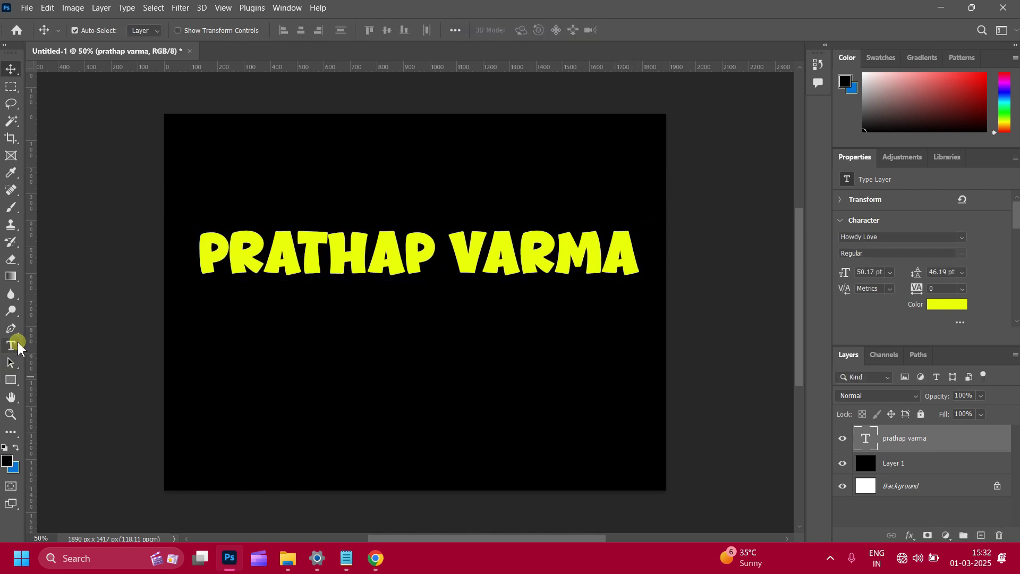
Step: Recolor the whole name text to a green hue with the text color picker
click(11, 346)
drag(195, 252, 681, 243)
click(530, 30)
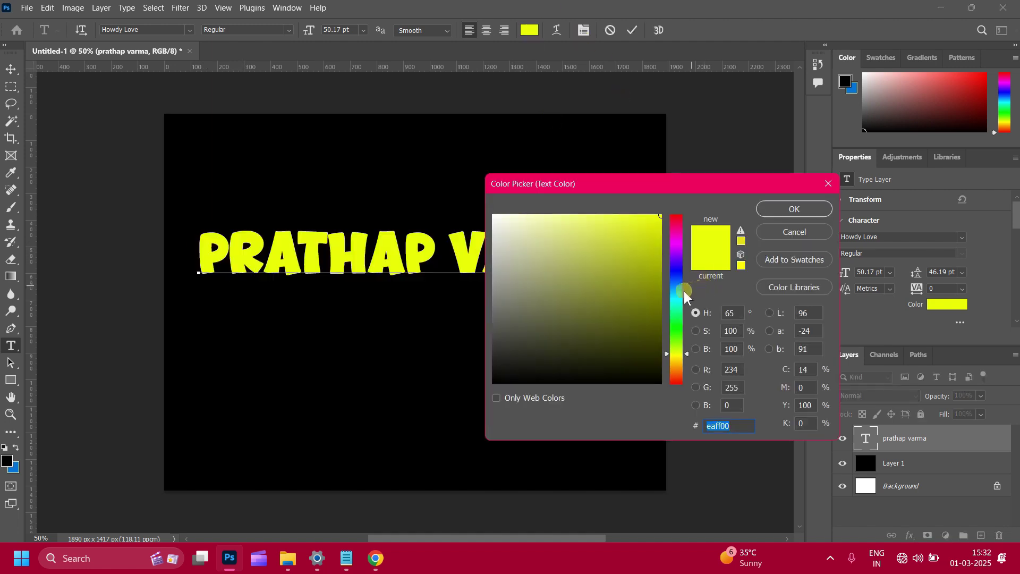
drag(676, 332, 668, 242)
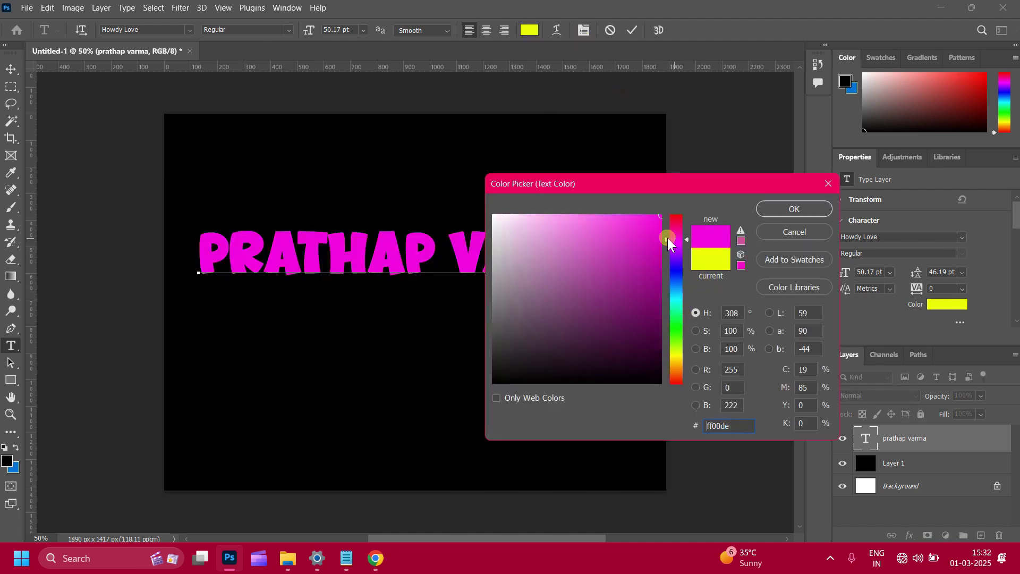
click(676, 329)
click(792, 210)
Step: Switch back to the Fonts page in Settings and browse the list of available fonts
key(alt+Tab)
scroll(594, 325, up, 10)
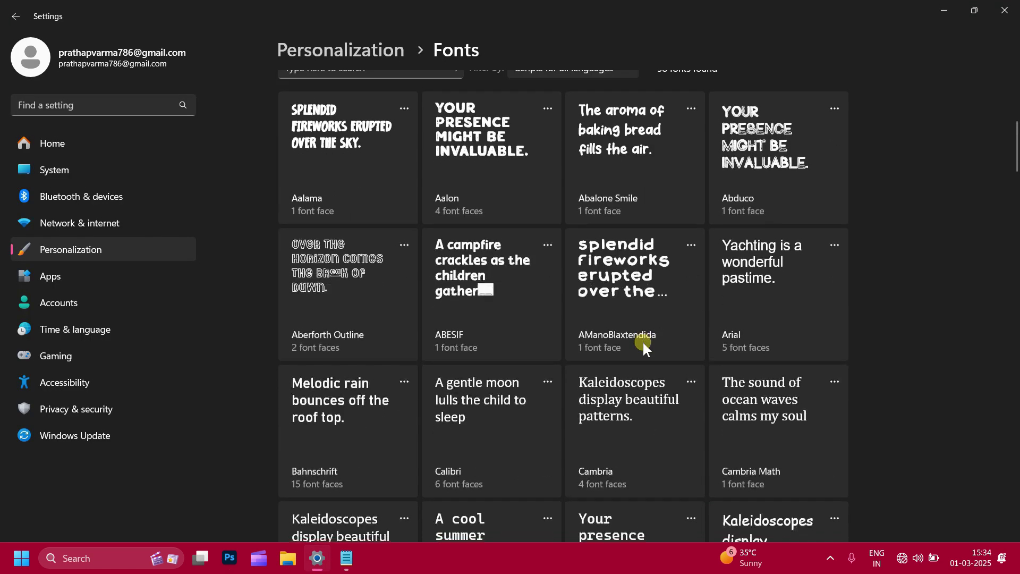
scroll(643, 347, down, 6)
scroll(643, 347, up, 10)
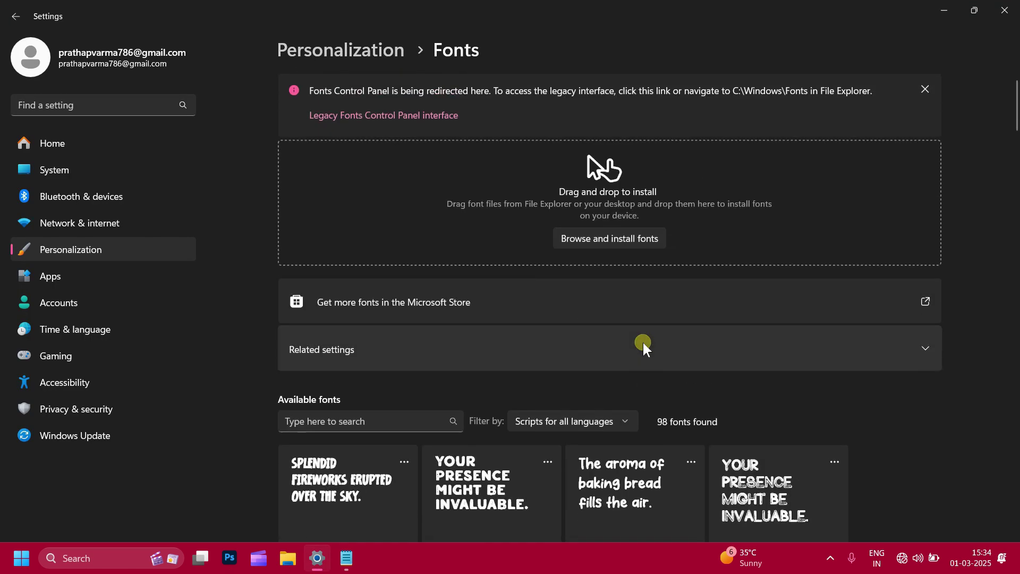
scroll(643, 342, down, 4)
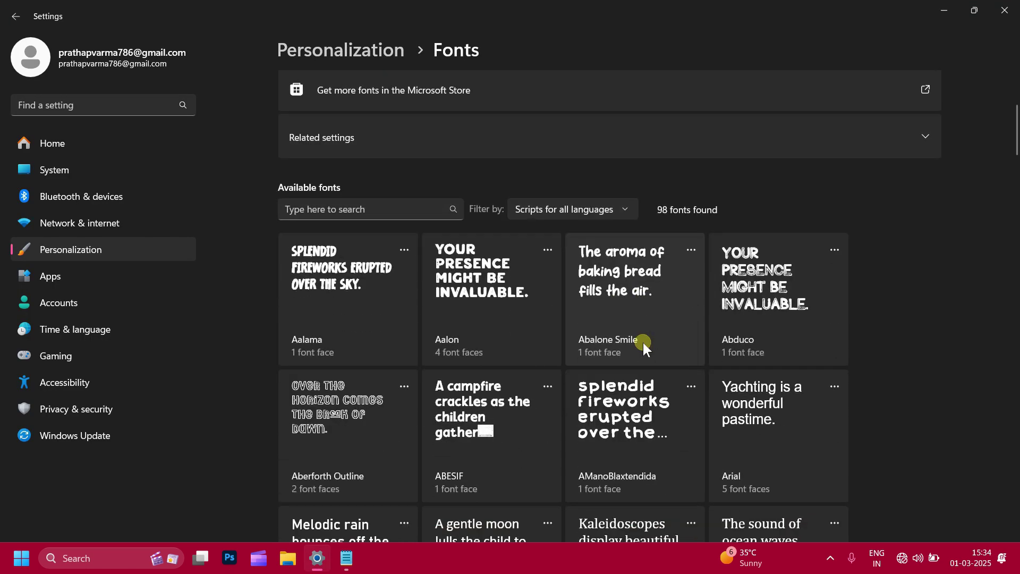
Step: Hide the Aalama font in the available fonts list, and return to the Personalization overview
click(404, 249)
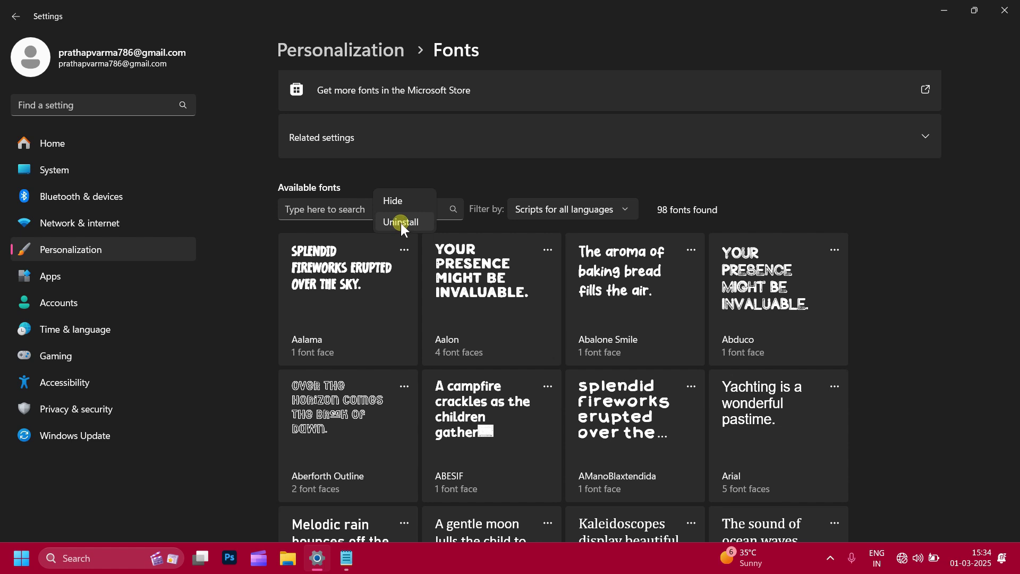
click(409, 247)
click(410, 248)
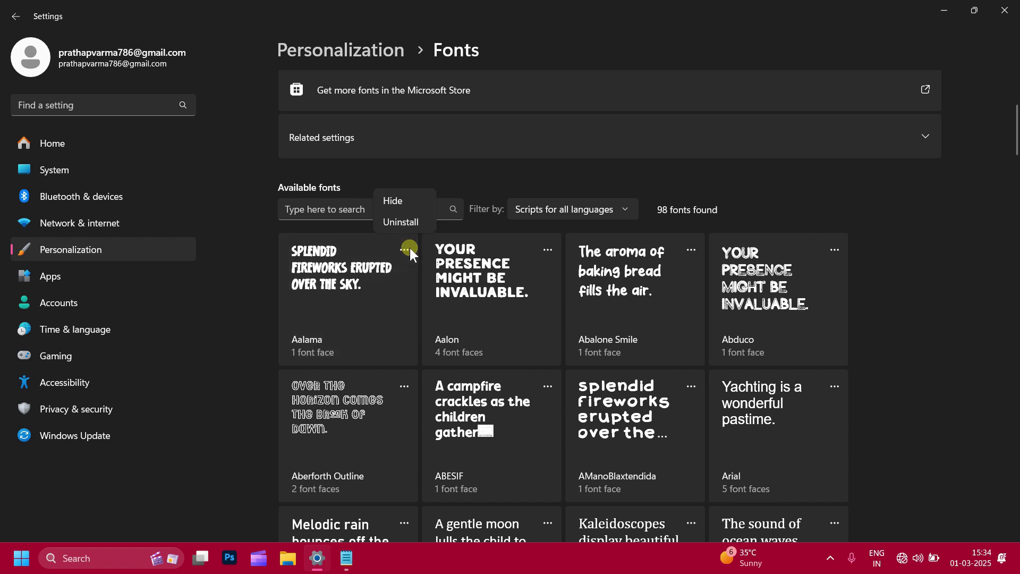
click(393, 200)
scroll(556, 322, down, 1)
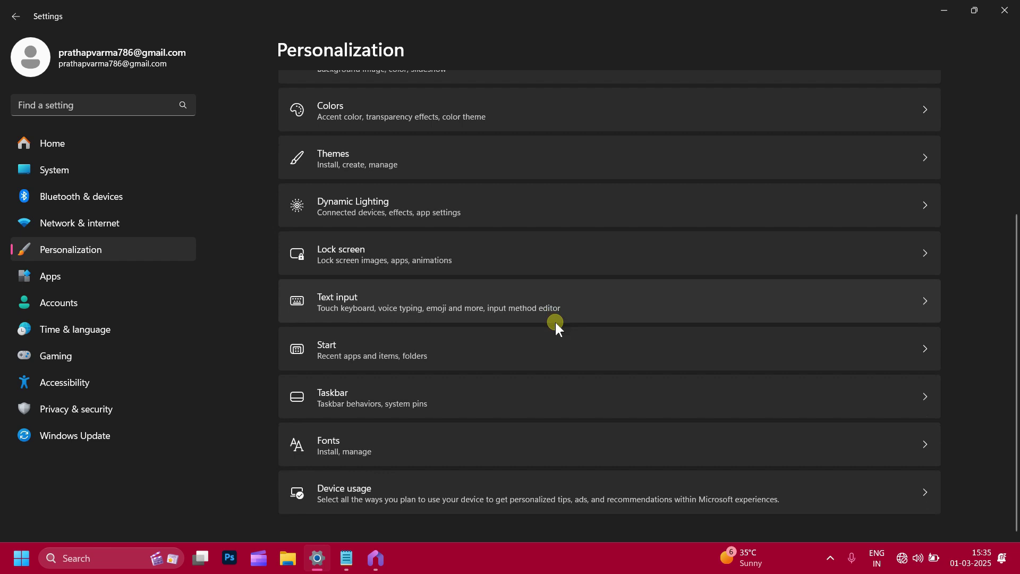